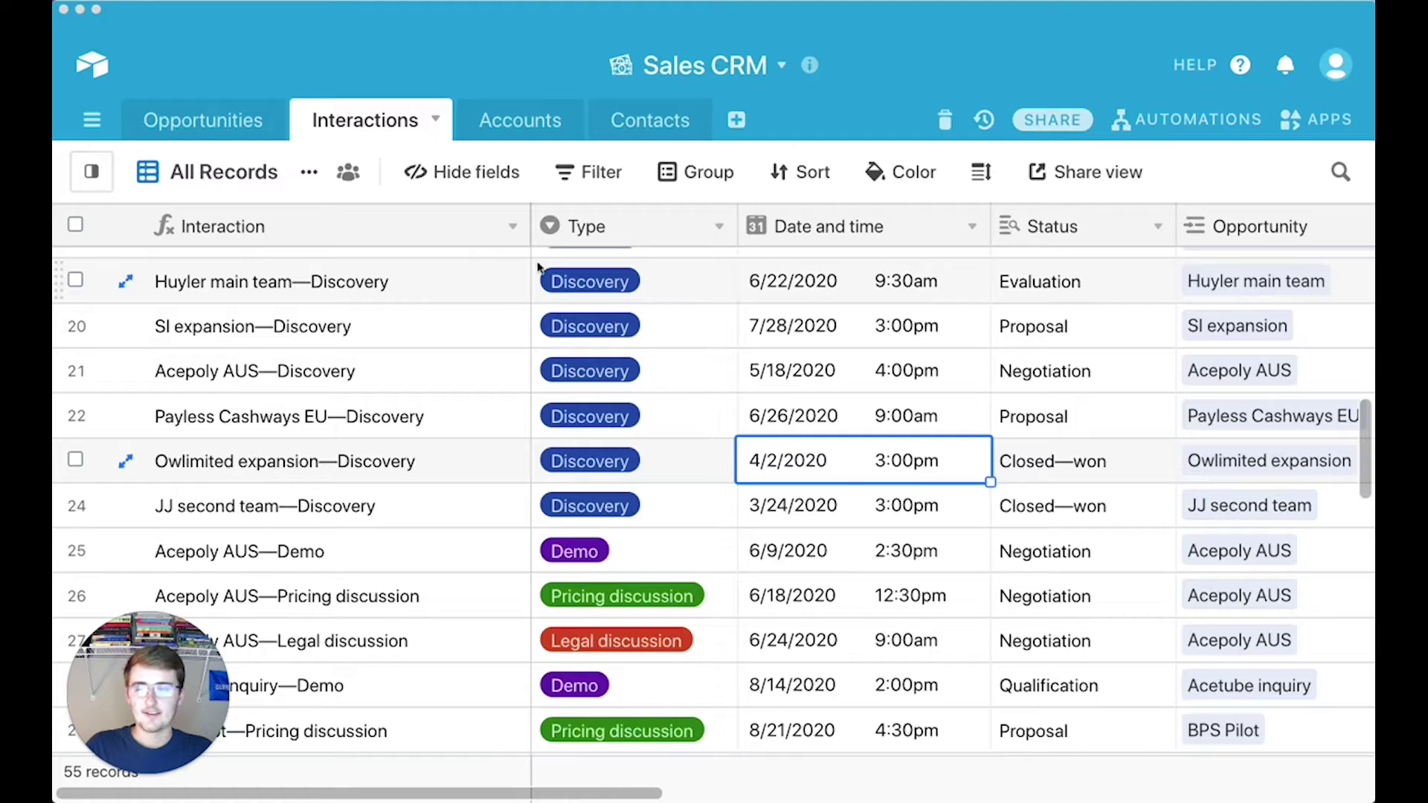
Insert a new Formula-type field to the right of the Interaction field
{"action": "right_click", "coordinate": [467, 226]}
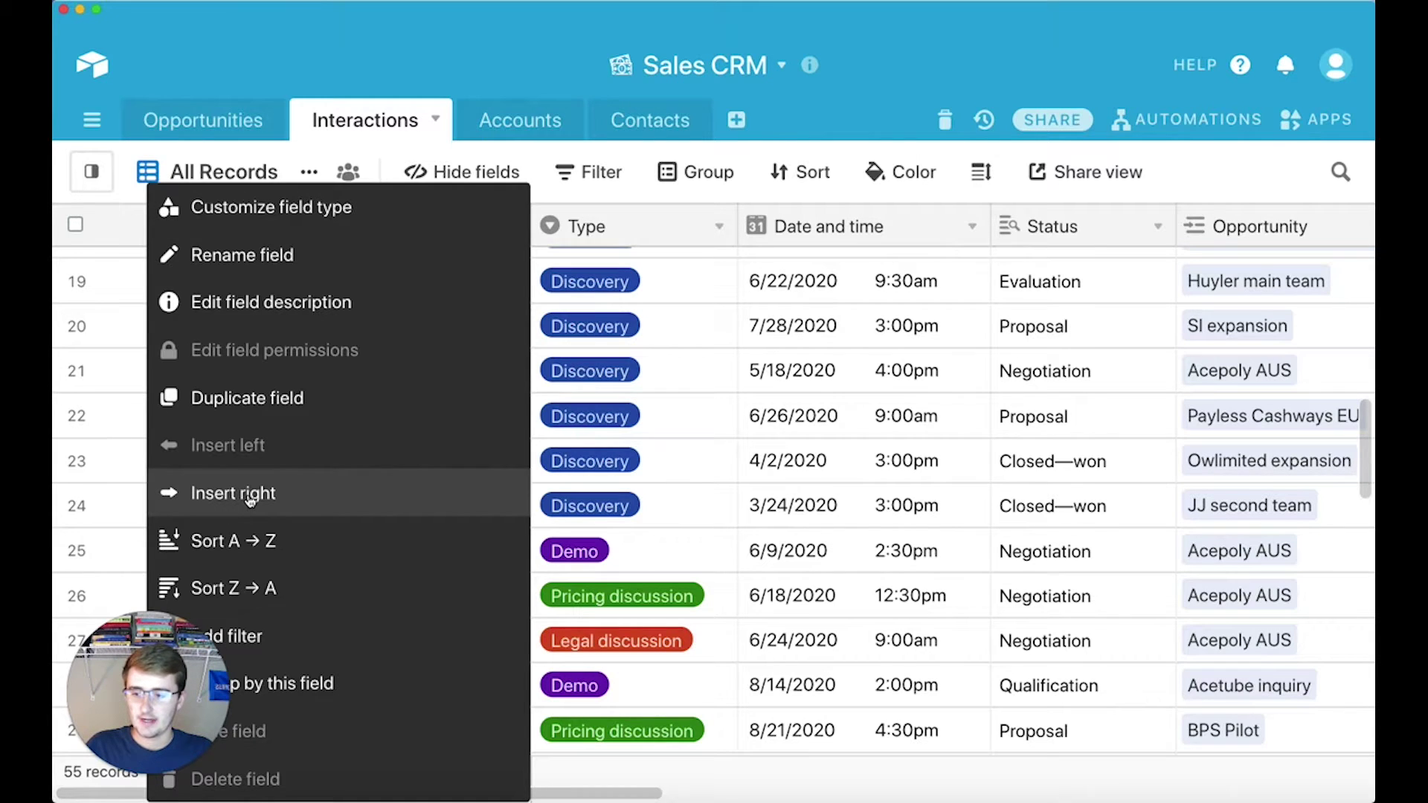
{"action": "left_click", "coordinate": [250, 499]}
{"action": "scroll", "coordinate": [679, 408], "scroll_direction": "down", "scroll_amount": 5}
{"action": "scroll", "coordinate": [679, 407], "scroll_direction": "down", "scroll_amount": 5}
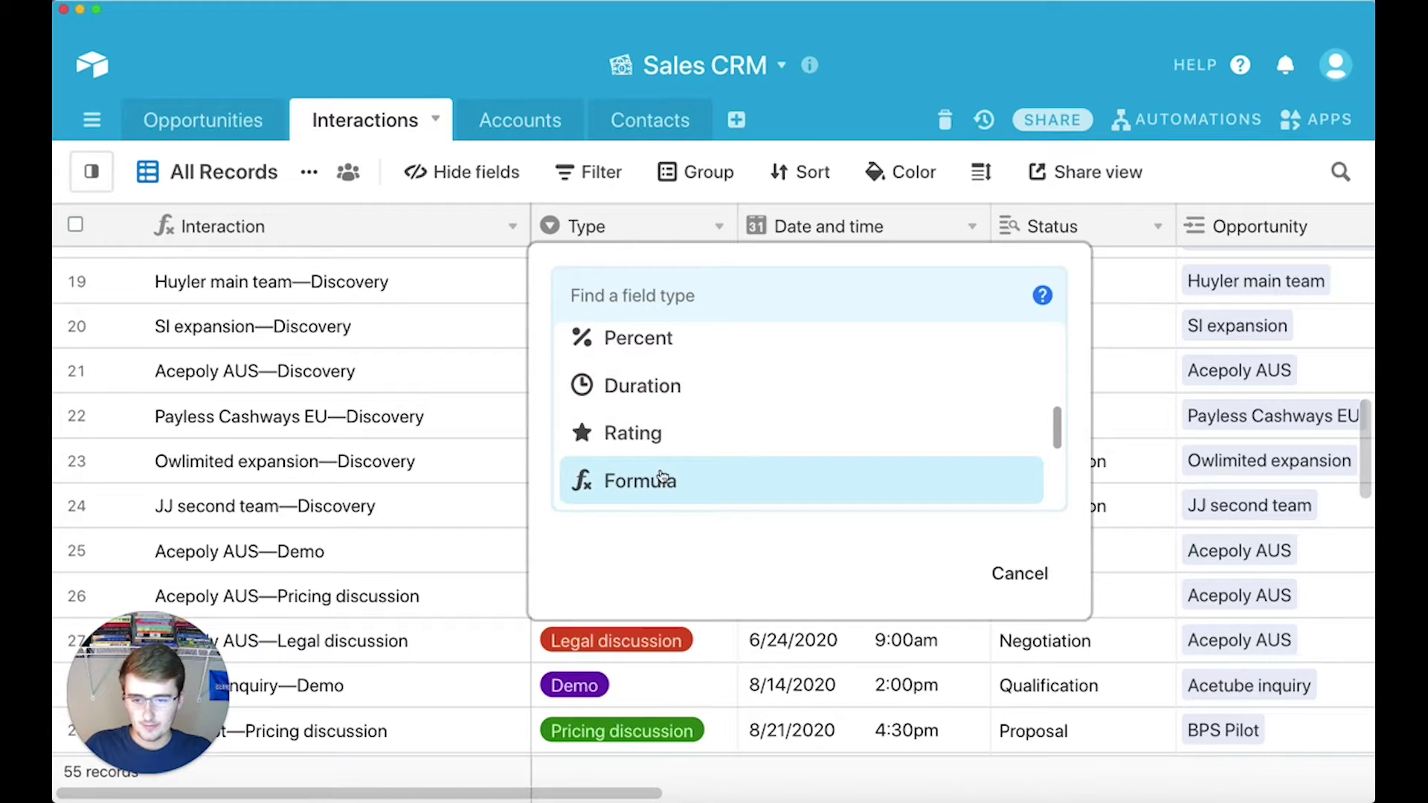
{"action": "left_click", "coordinate": [662, 477]}
Enter the formula CONCATENATE(Interaction) and create the field
{"action": "left_click", "coordinate": [658, 415]}
{"action": "type", "text": "con"}
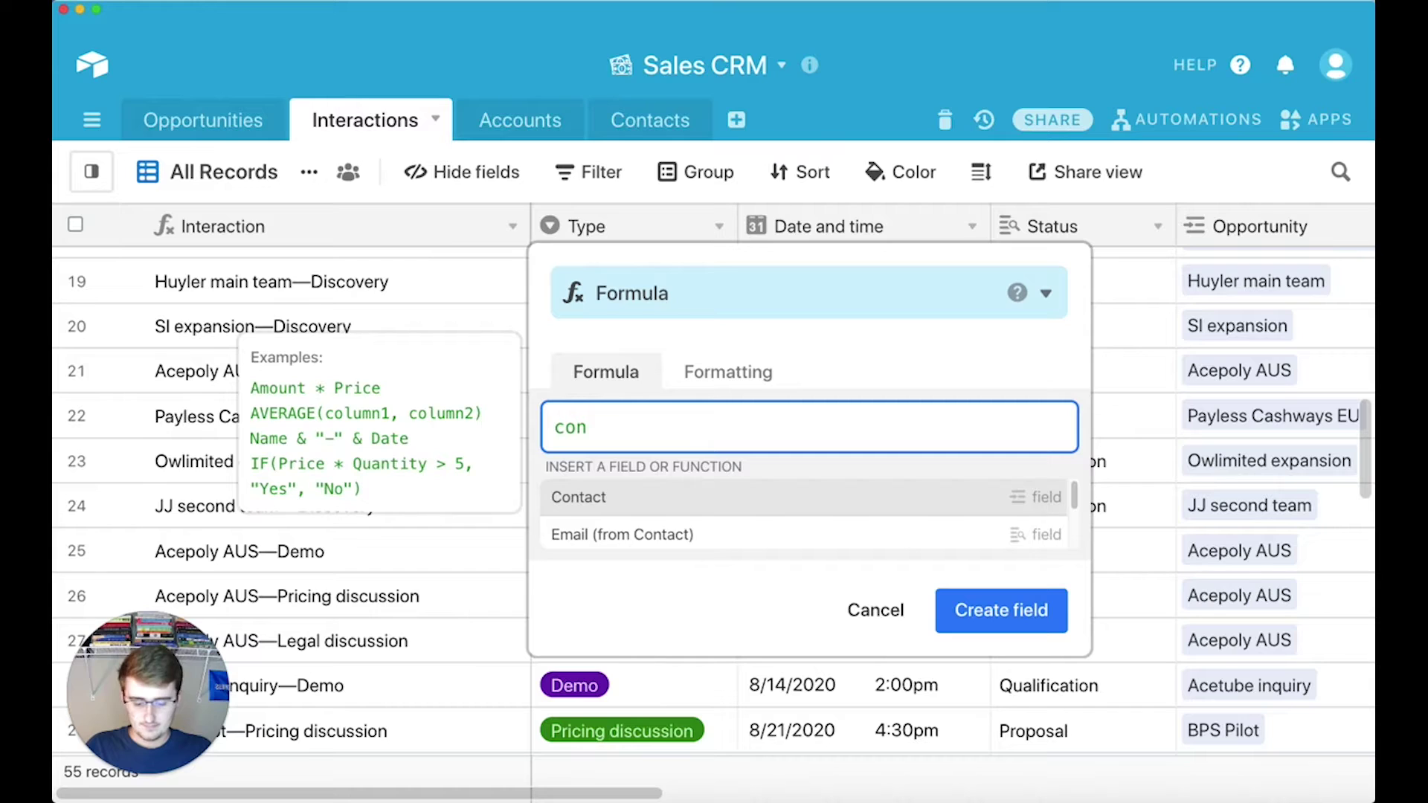
{"action": "type", "text": "ca"}
{"action": "left_click", "coordinate": [604, 500]}
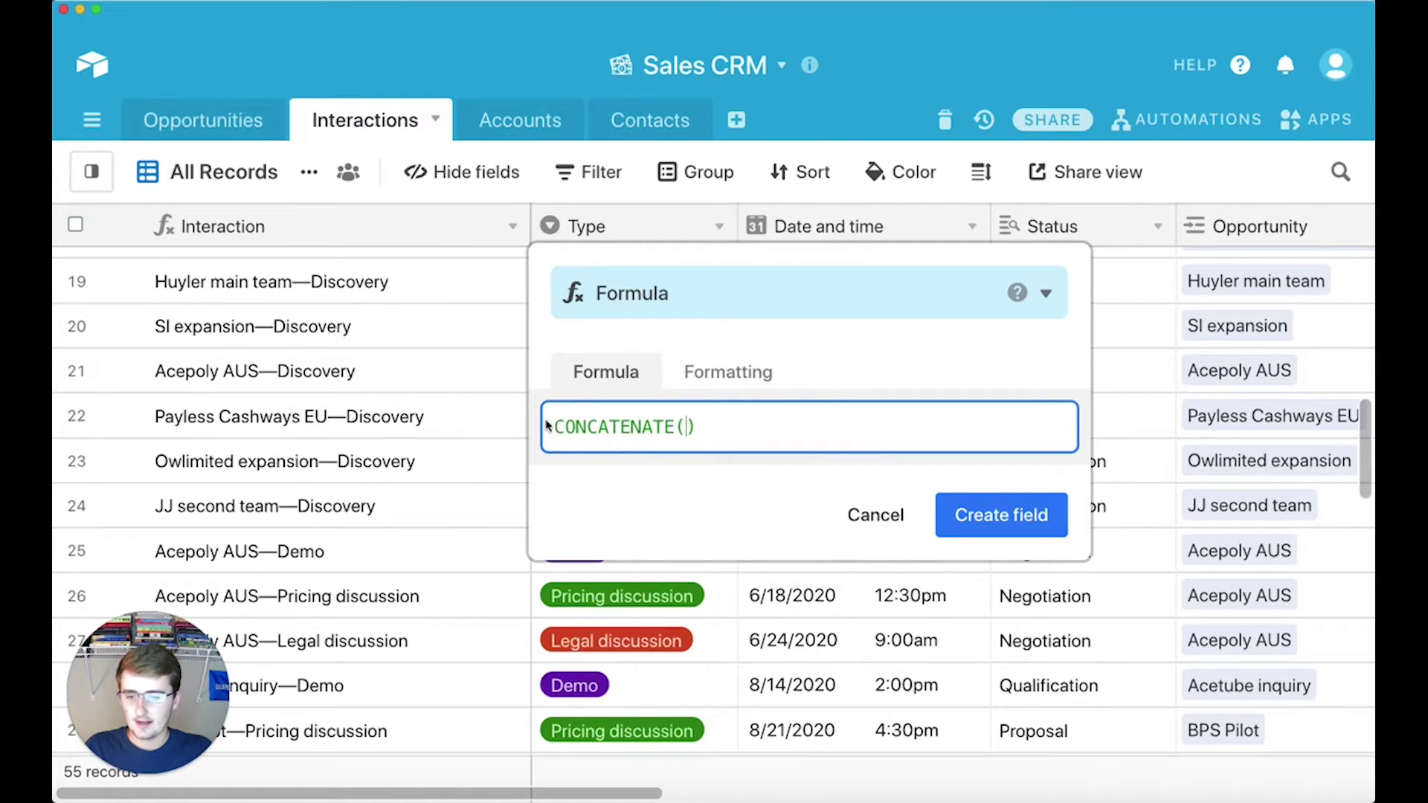
{"action": "type", "text": "in"}
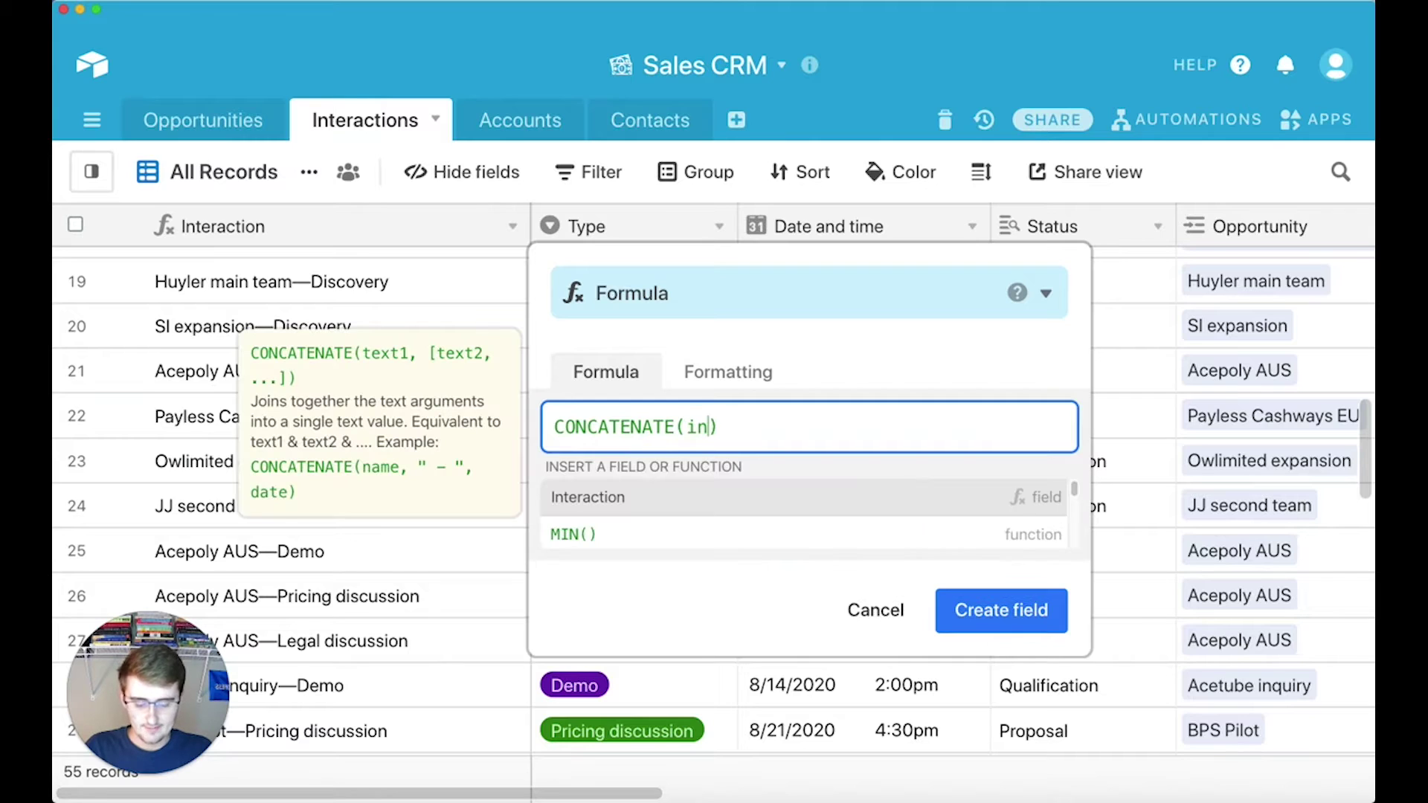
{"action": "left_click", "coordinate": [595, 510]}
{"action": "left_click", "coordinate": [617, 425]}
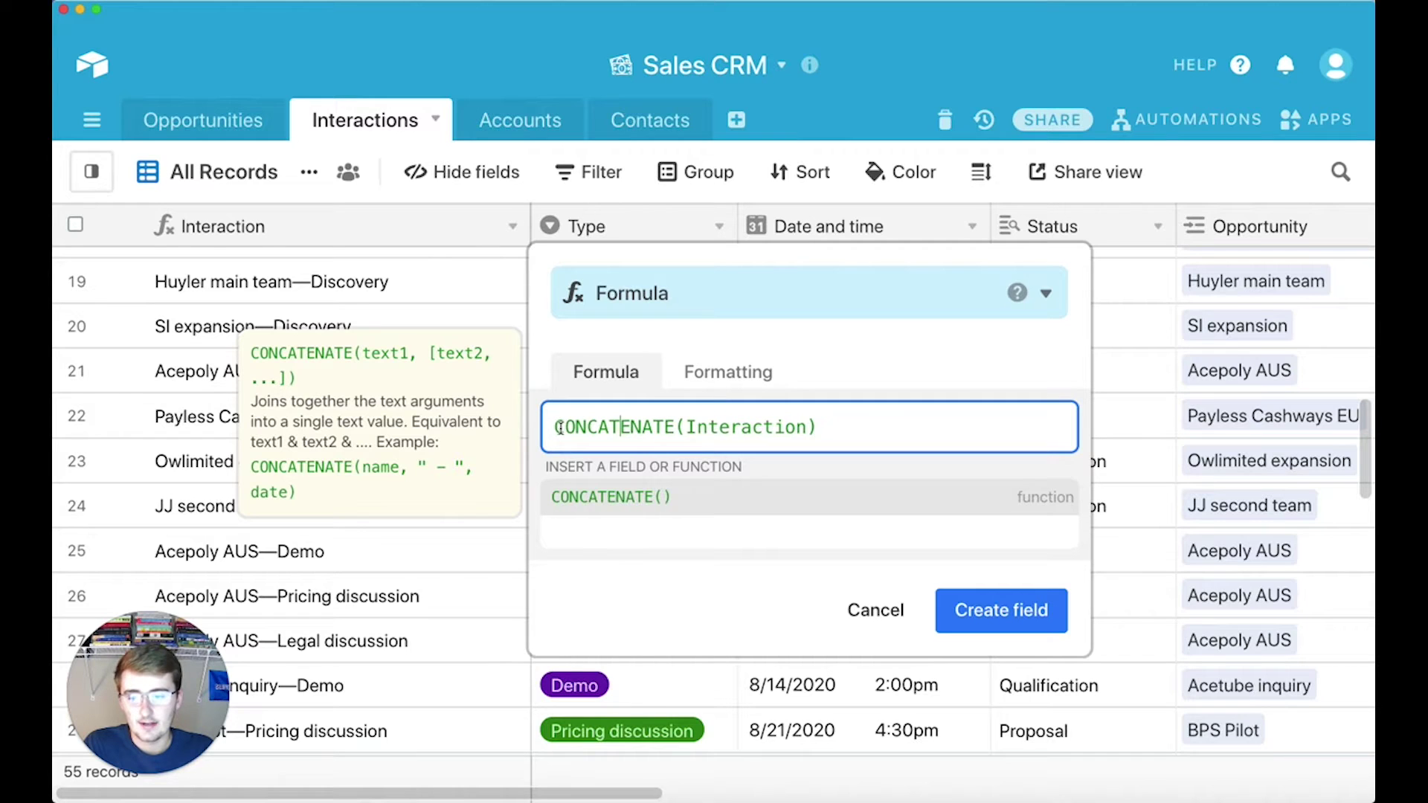
{"action": "left_click_drag", "start_coordinate": [557, 428], "coordinate": [676, 427]}
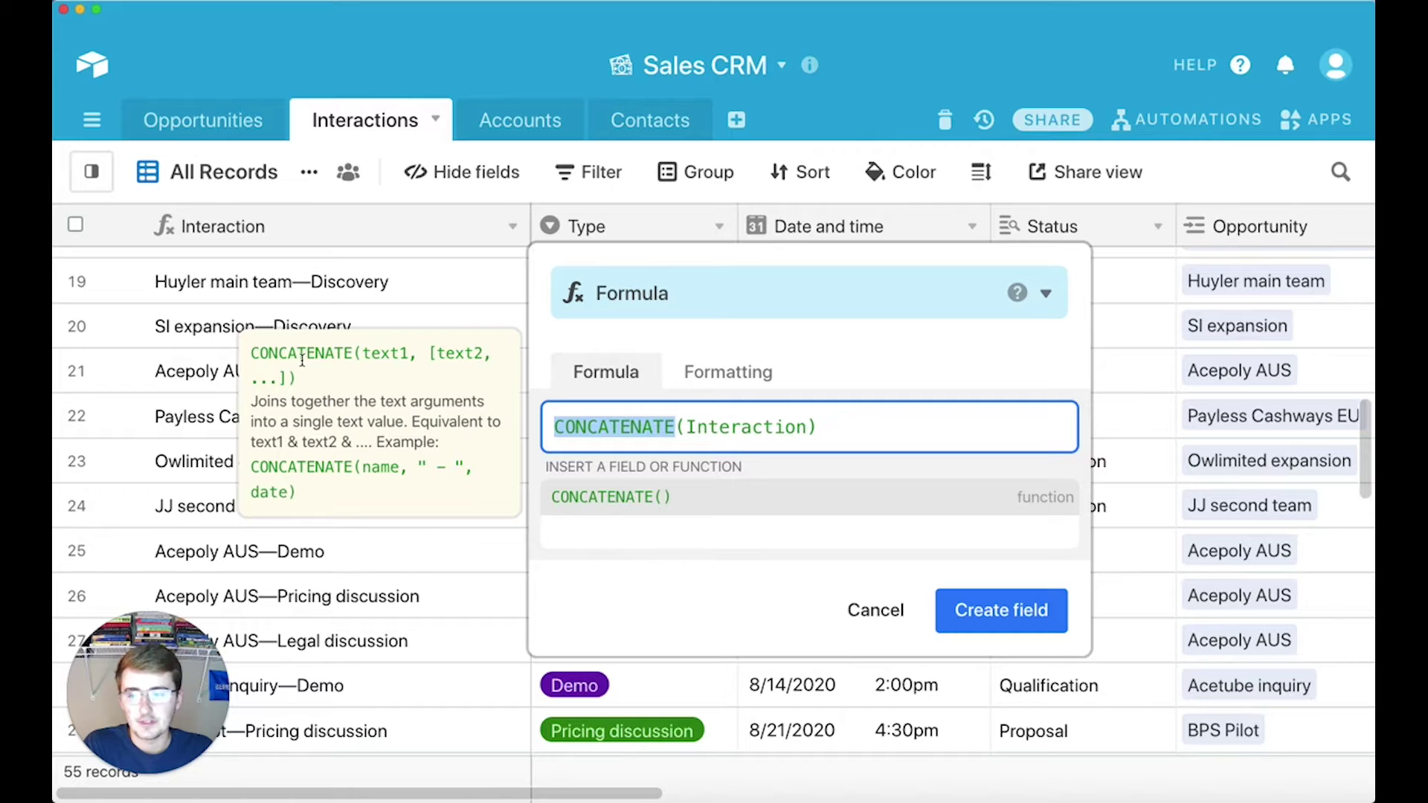
{"action": "left_click_drag", "start_coordinate": [362, 355], "coordinate": [397, 356]}
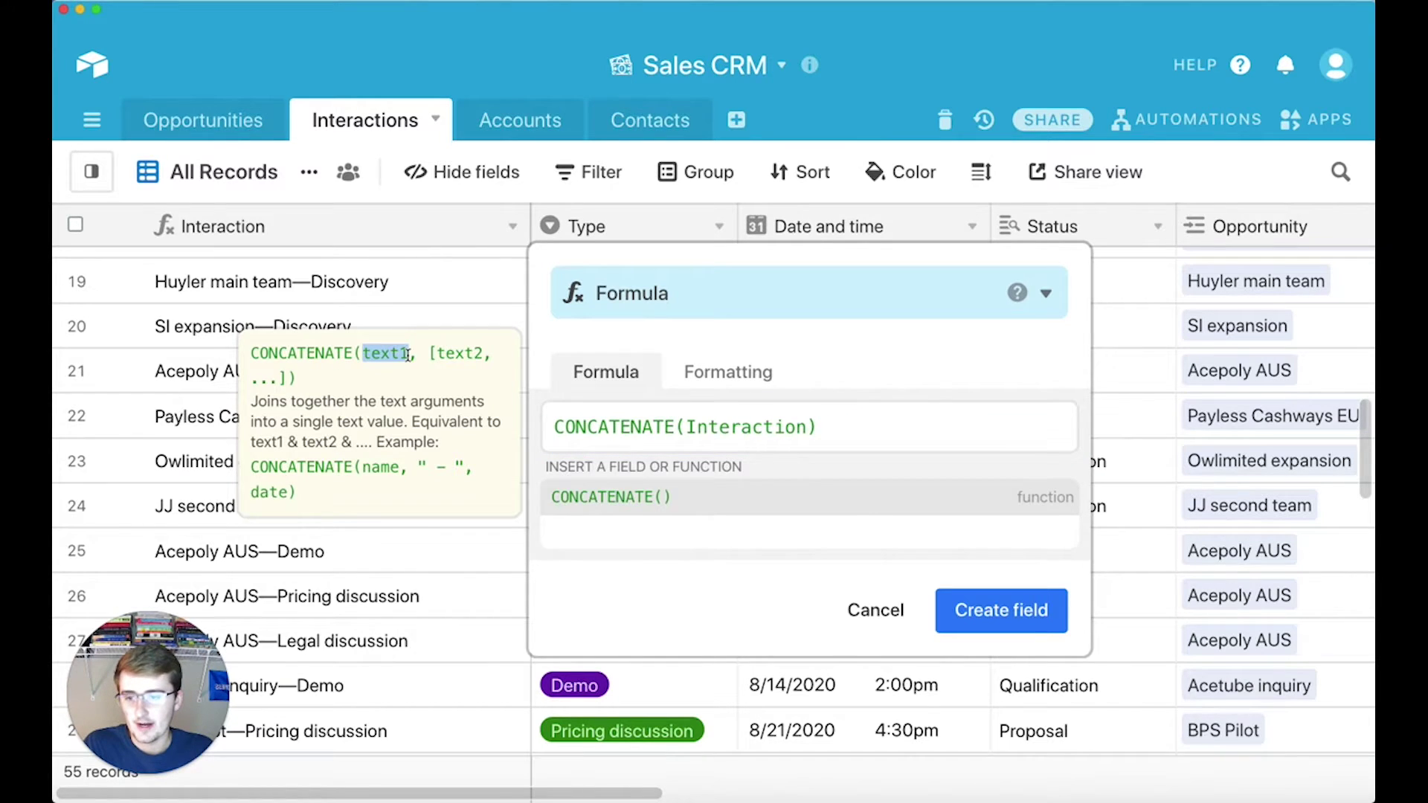
{"action": "left_click", "coordinate": [611, 419]}
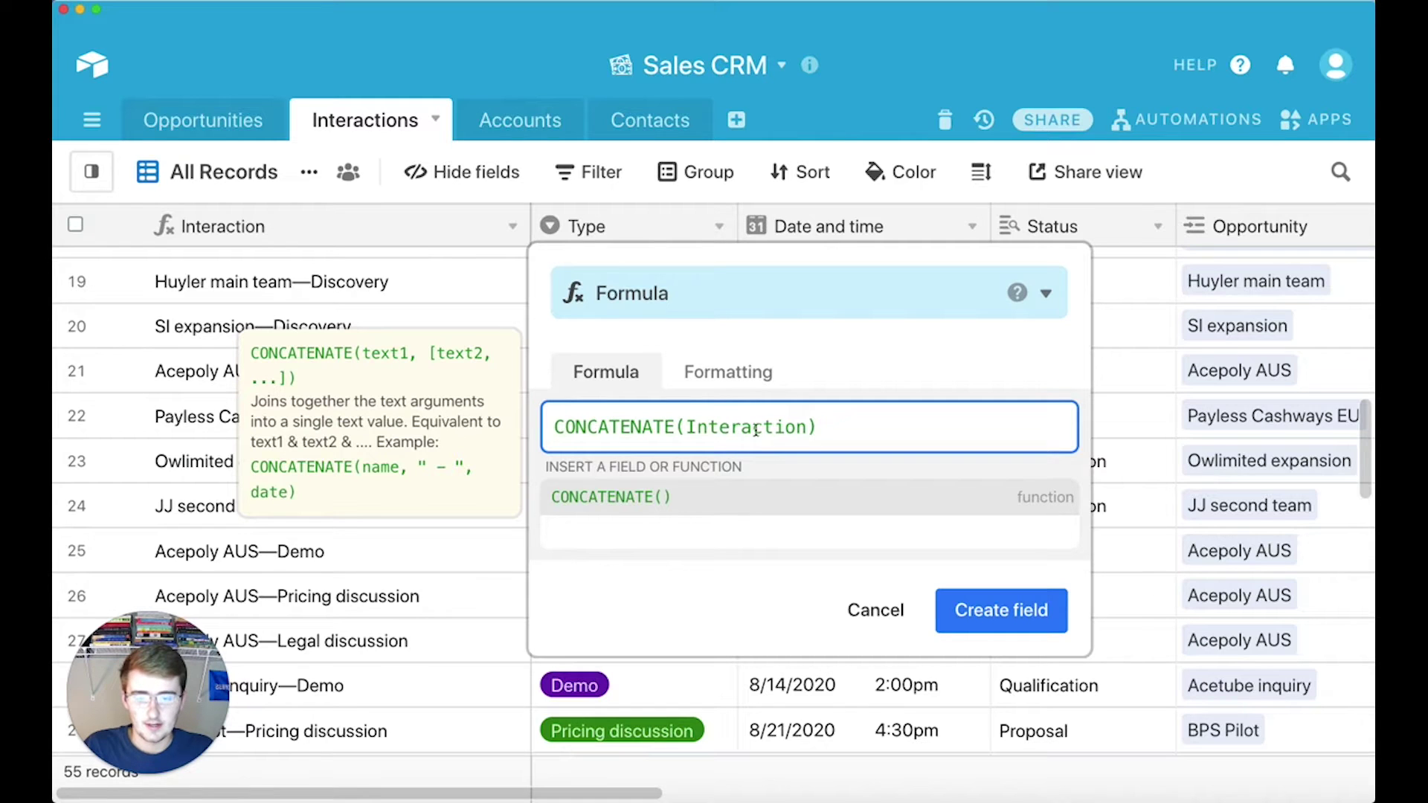
{"action": "left_click", "coordinate": [1001, 610]}
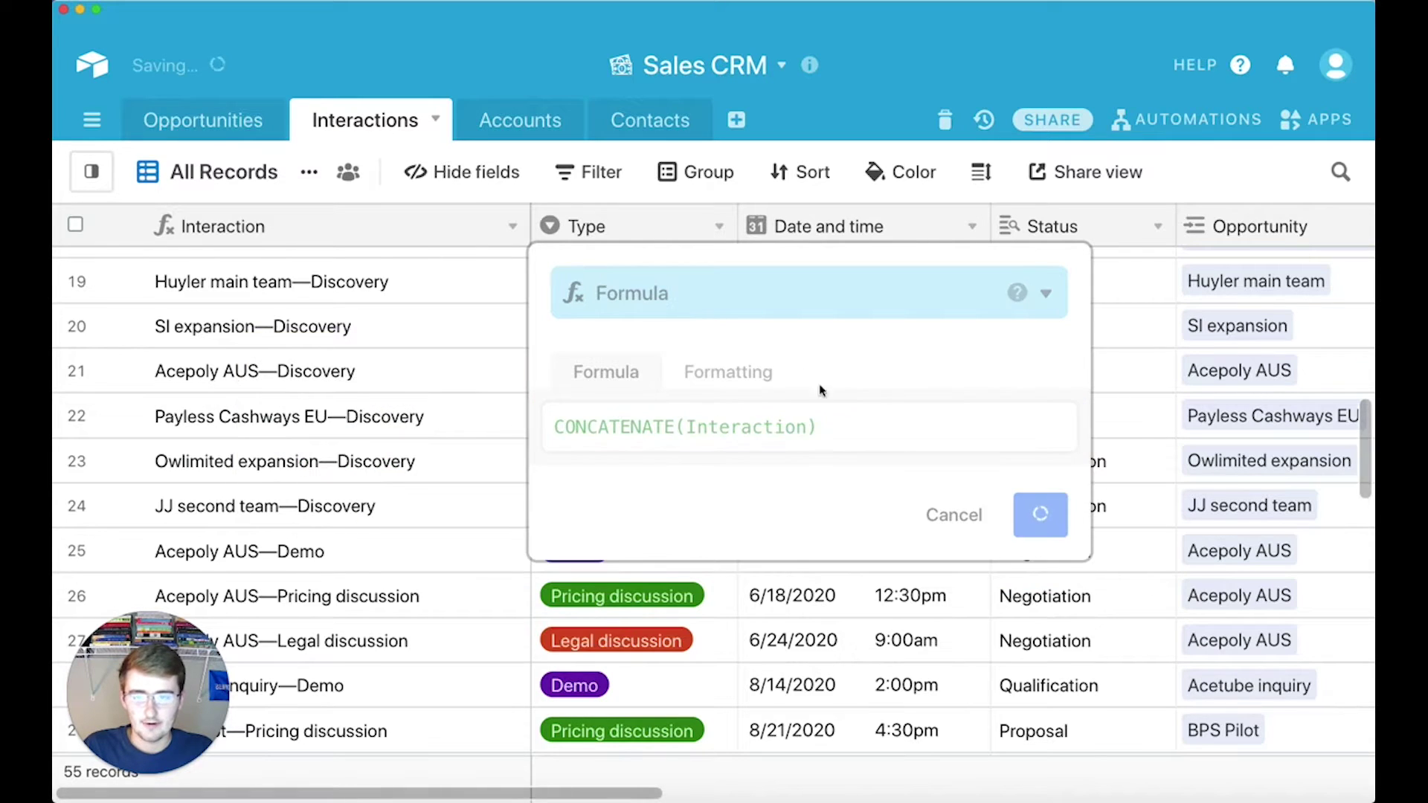
Widen the new Calculation formula column and rename the field to 'Tutorial'
{"action": "left_click_drag", "start_coordinate": [784, 226], "coordinate": [908, 226]}
{"action": "left_click", "coordinate": [886, 226]}
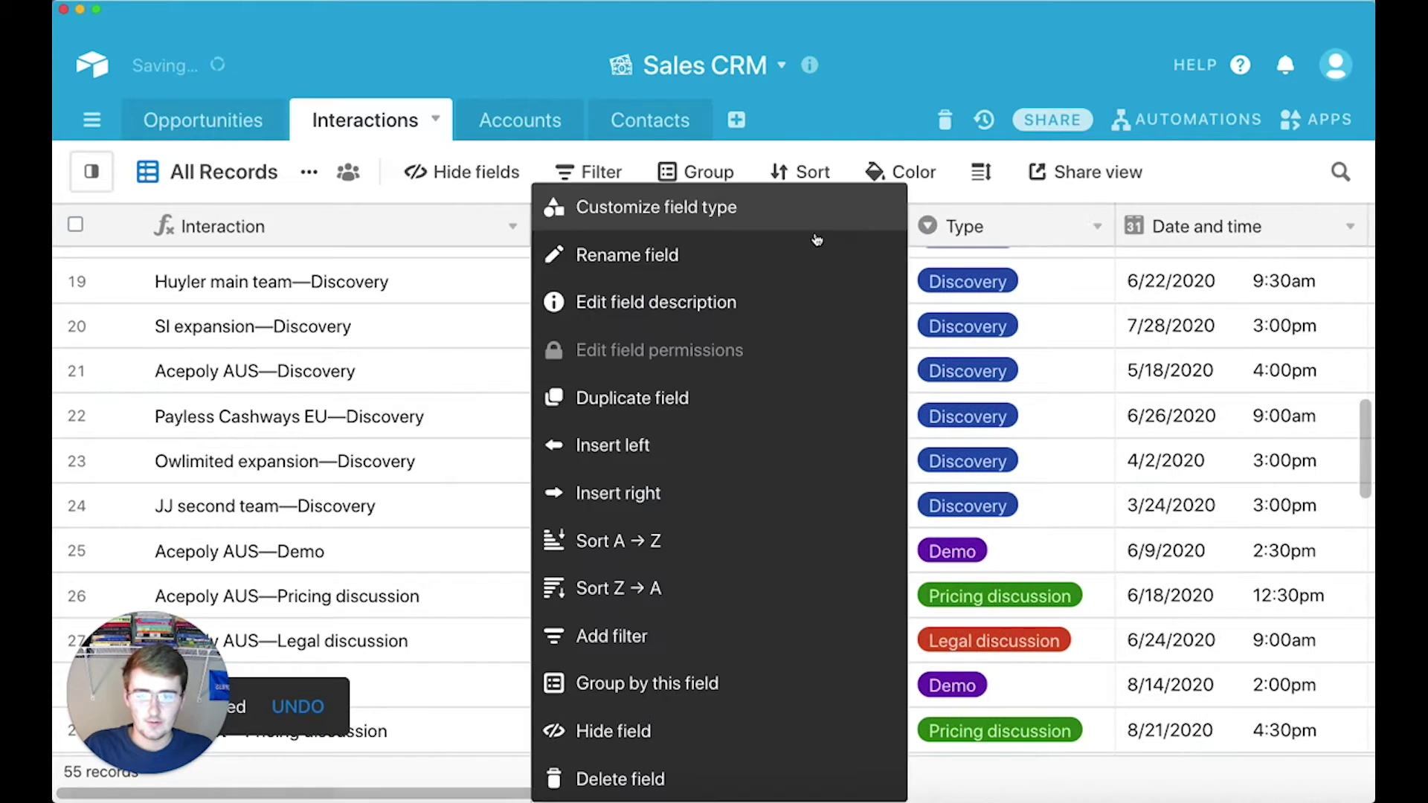
{"action": "left_click", "coordinate": [761, 217]}
{"action": "double_click", "coordinate": [679, 298]}
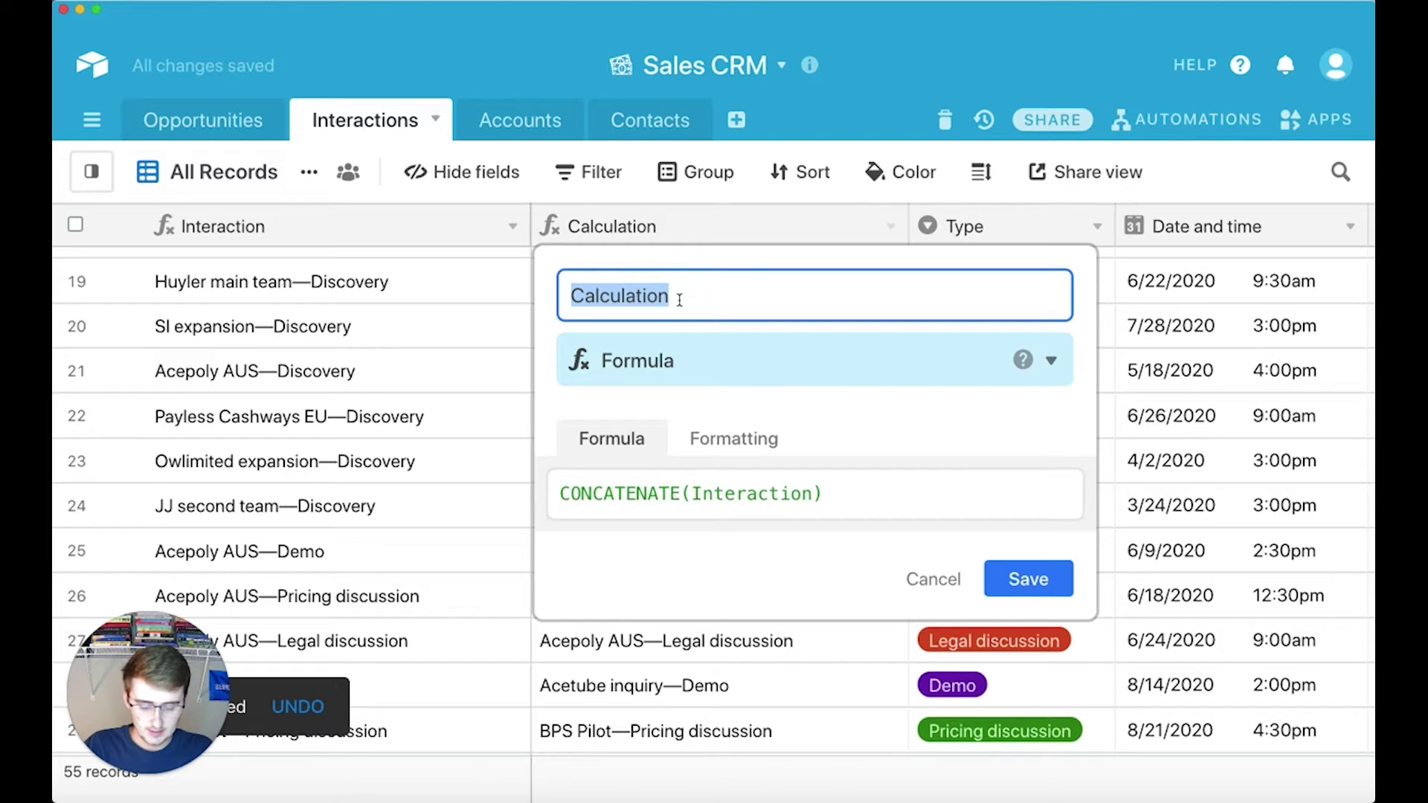
{"action": "type", "text": "Tutoria"}
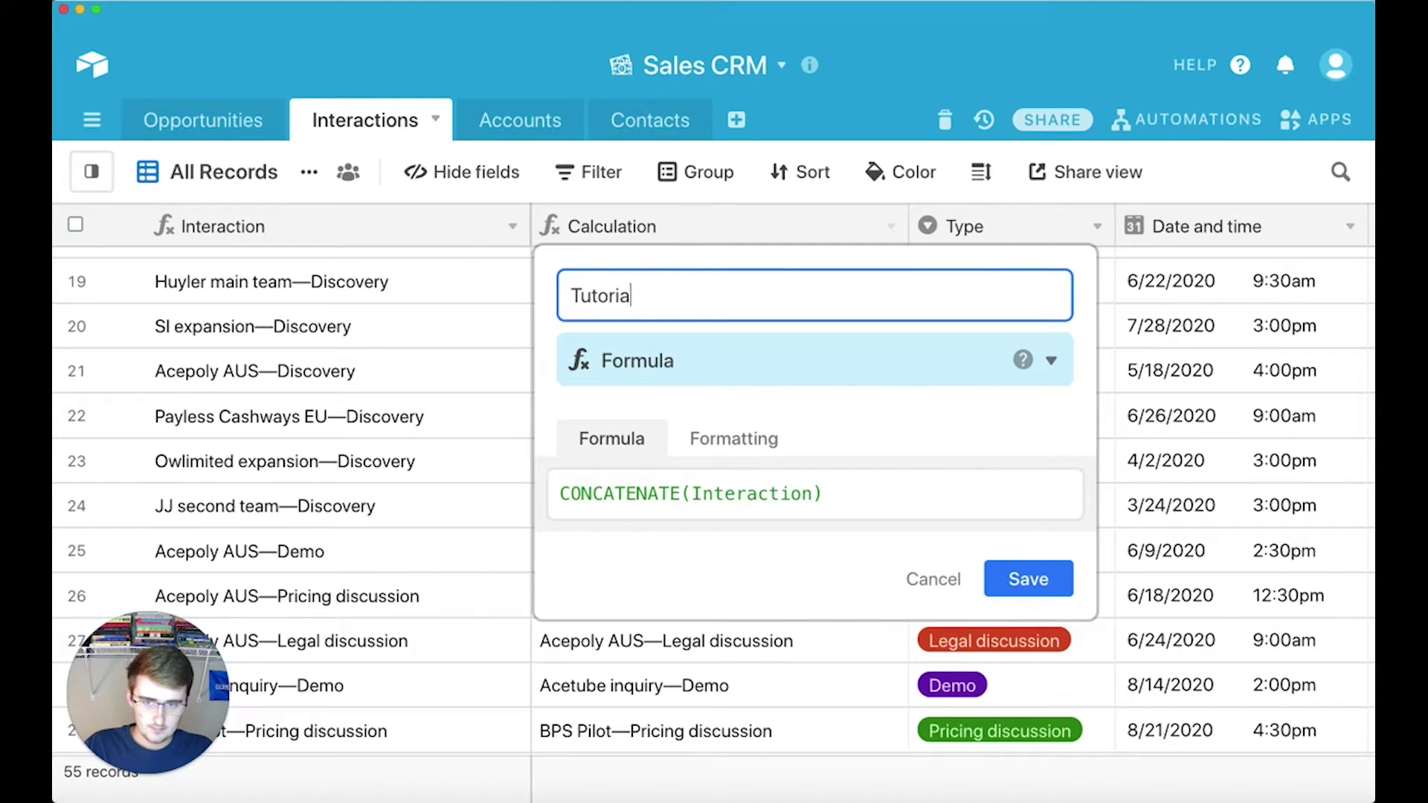
{"action": "type", "text": "l"}
{"action": "key", "text": "Return"}
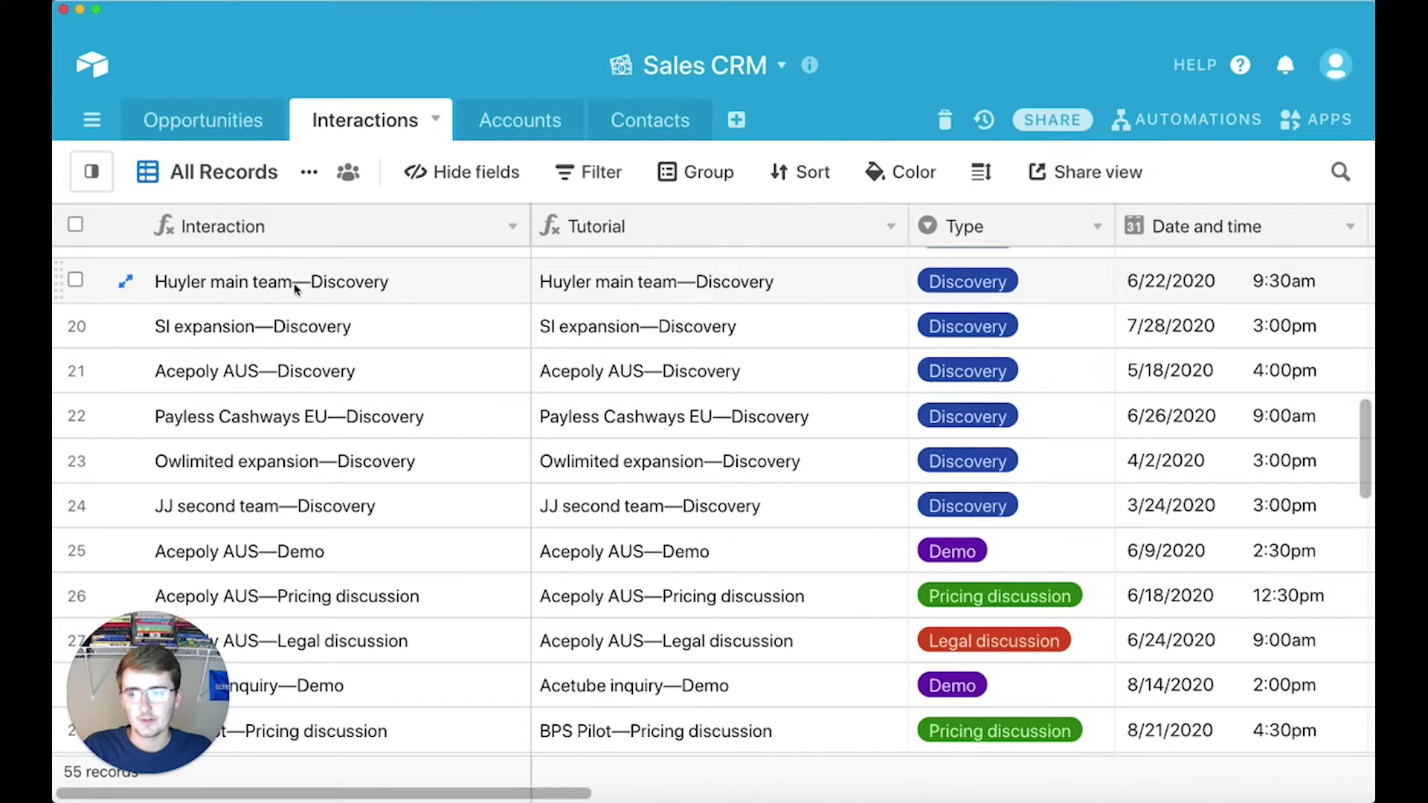
{"action": "left_click_drag", "start_coordinate": [565, 794], "coordinate": [513, 795]}
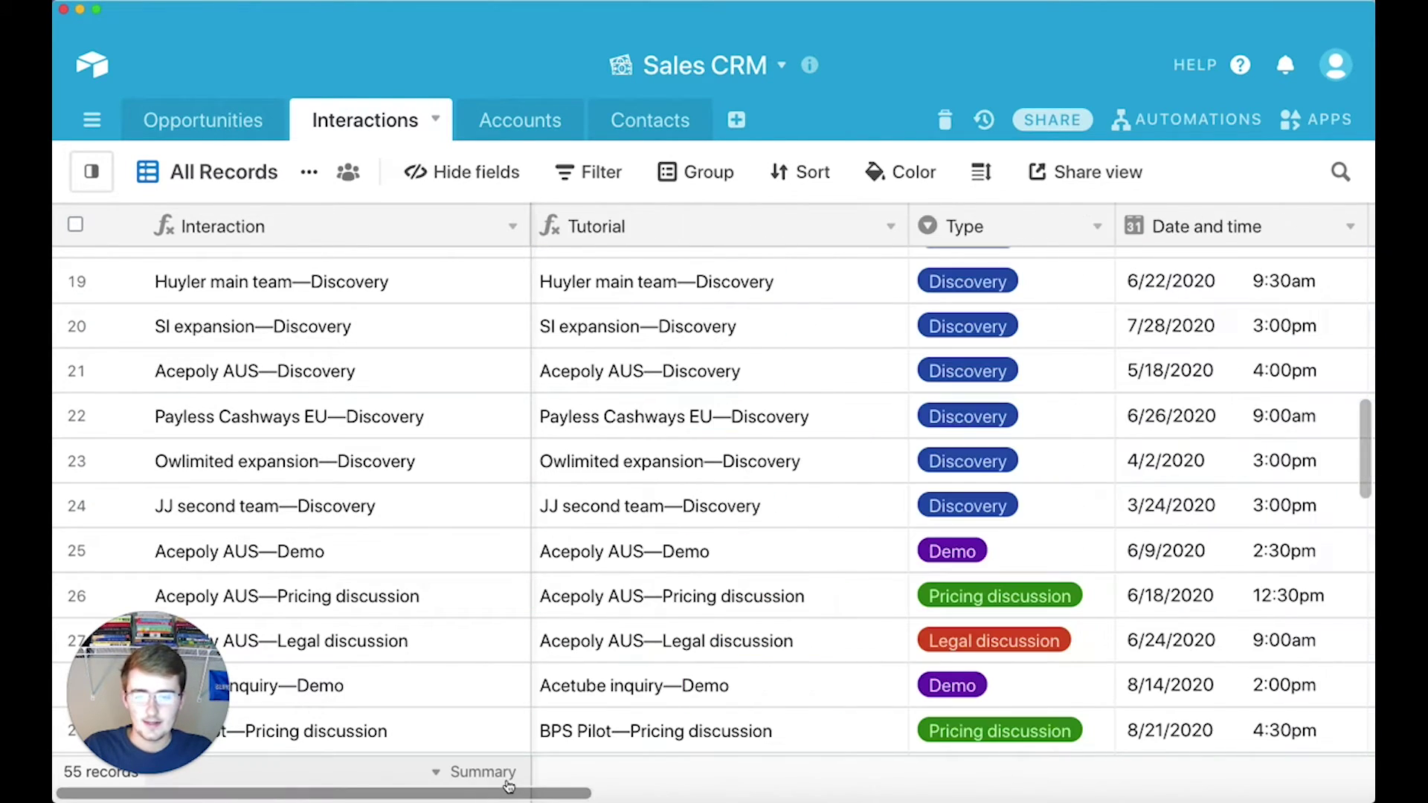
Replace Interaction with the Opportunity field in the Tutorial formula
{"action": "left_click", "coordinate": [892, 228]}
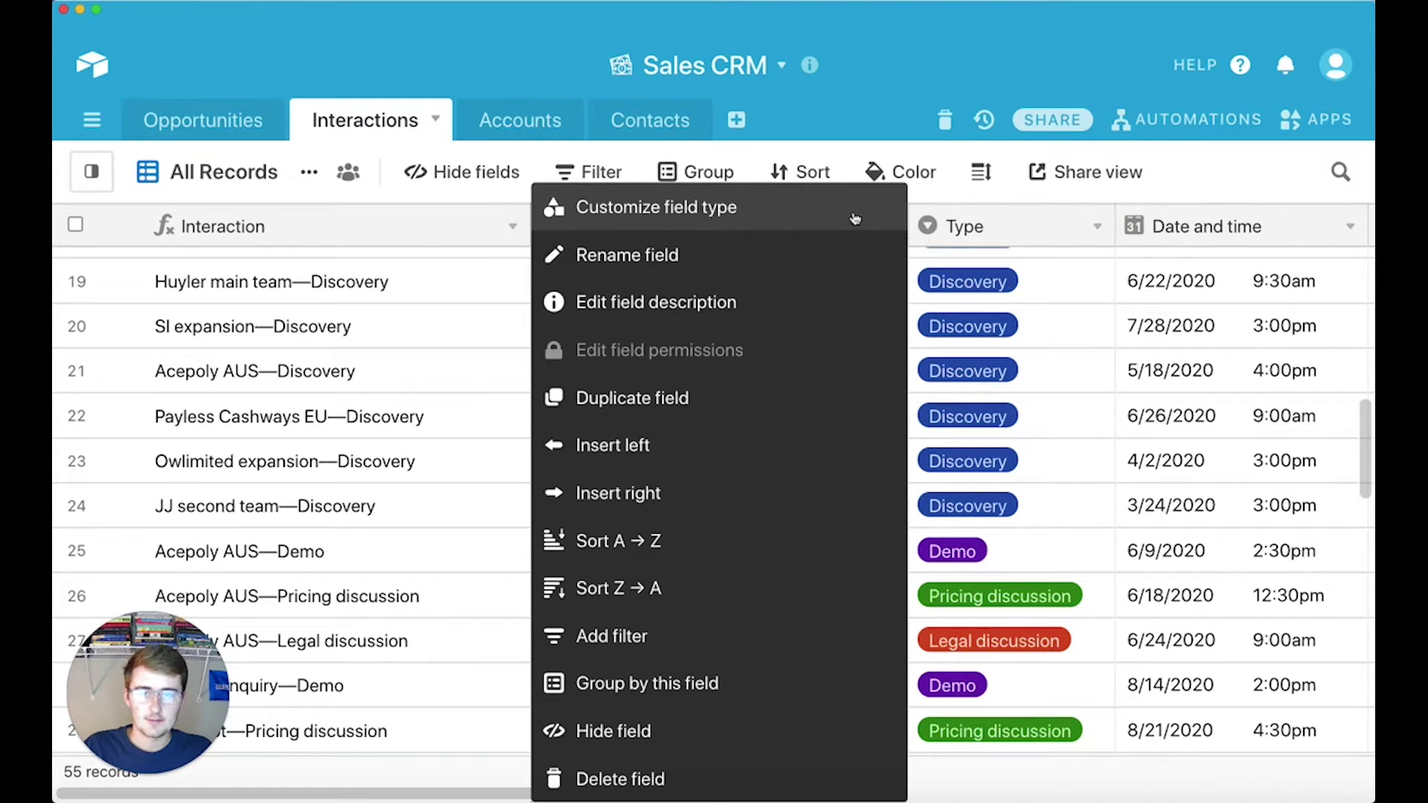
{"action": "left_click", "coordinate": [858, 219]}
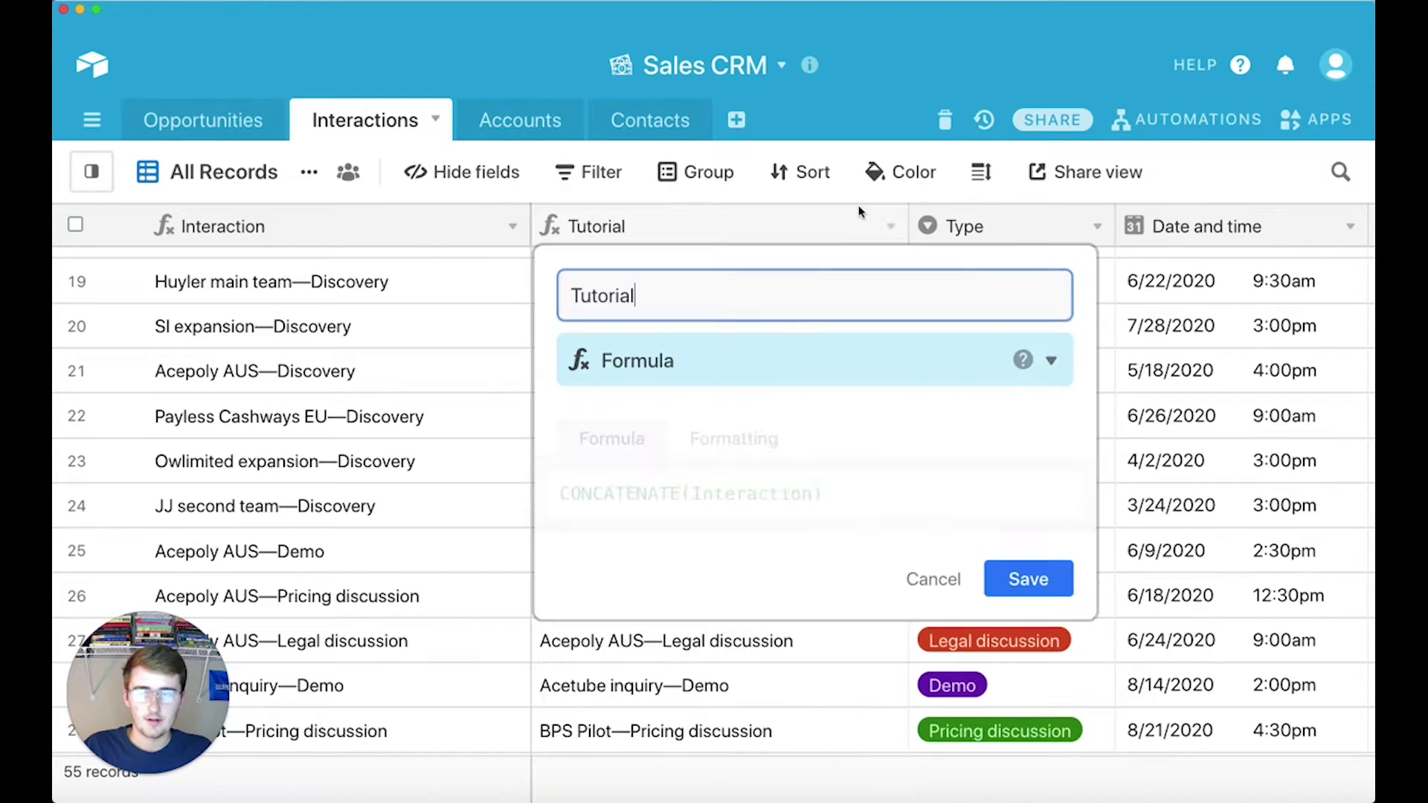
{"action": "double_click", "coordinate": [775, 494]}
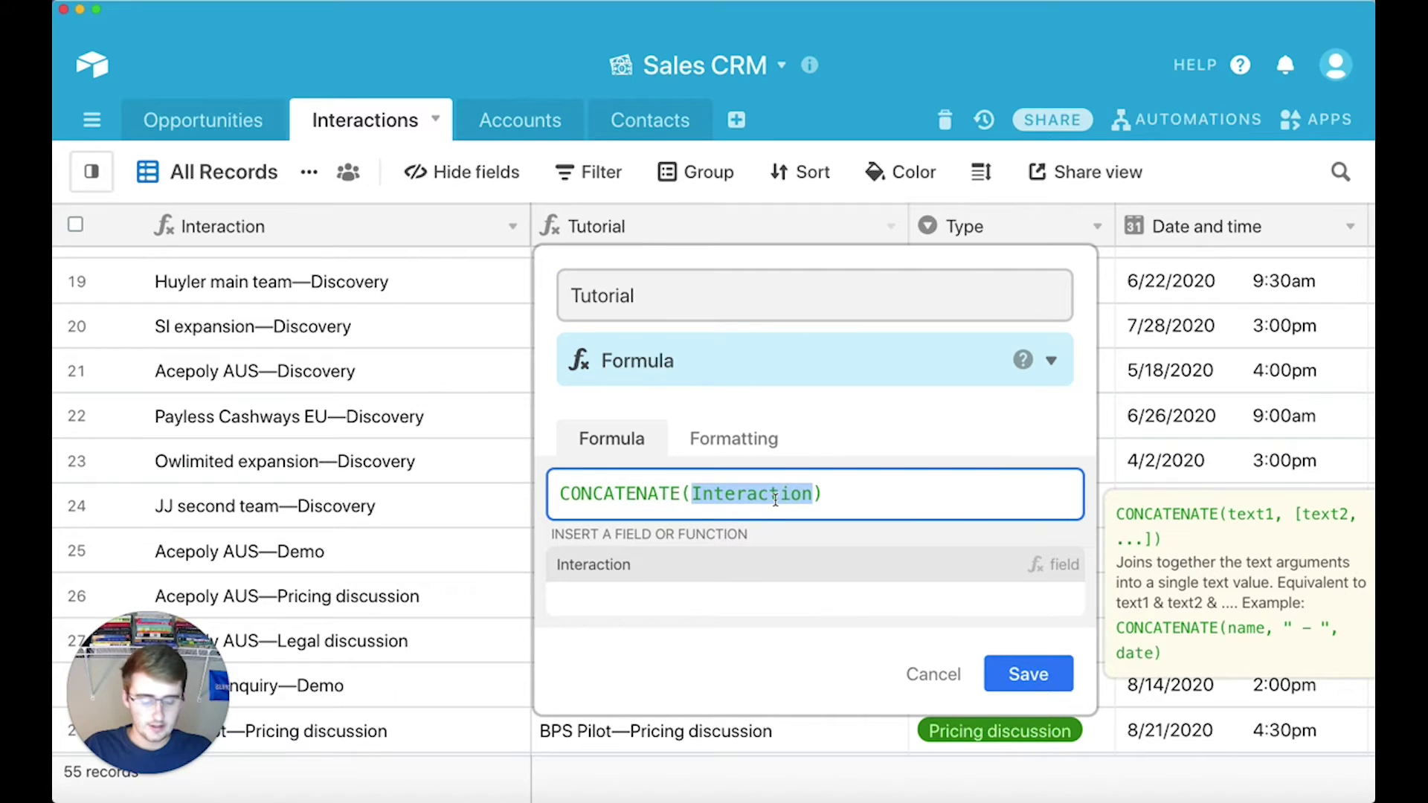
{"action": "key", "text": "BackSpace"}
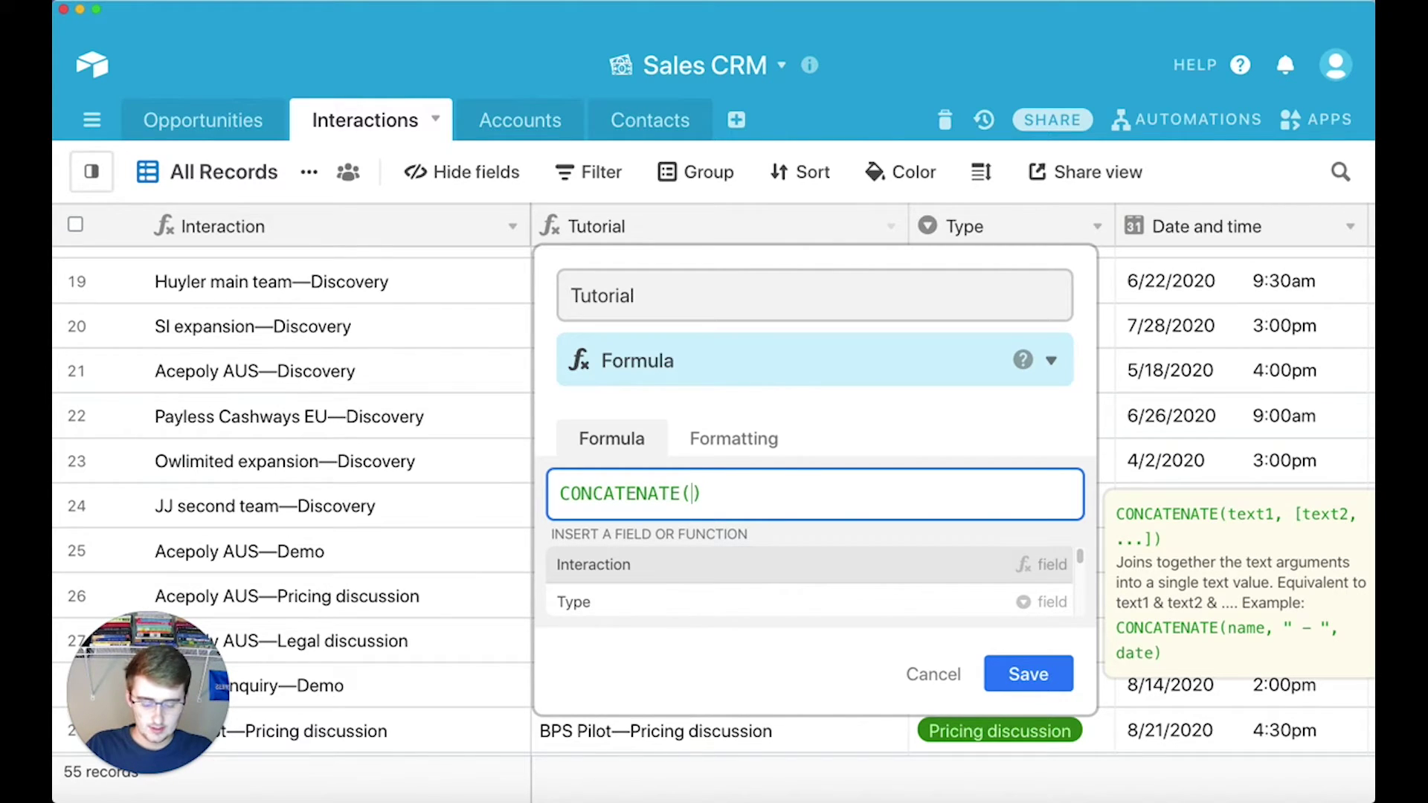
{"action": "type", "text": "O"}
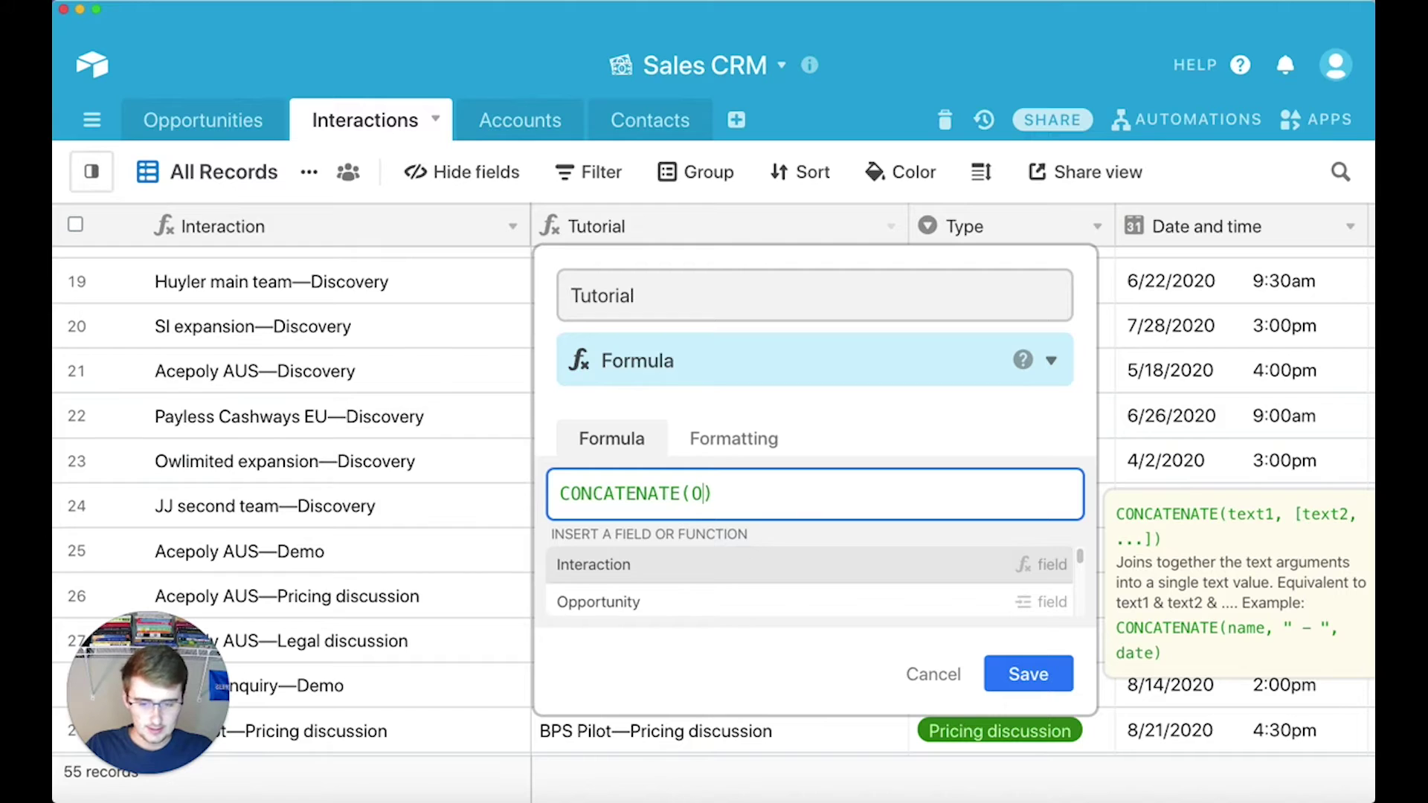
{"action": "left_click", "coordinate": [695, 603]}
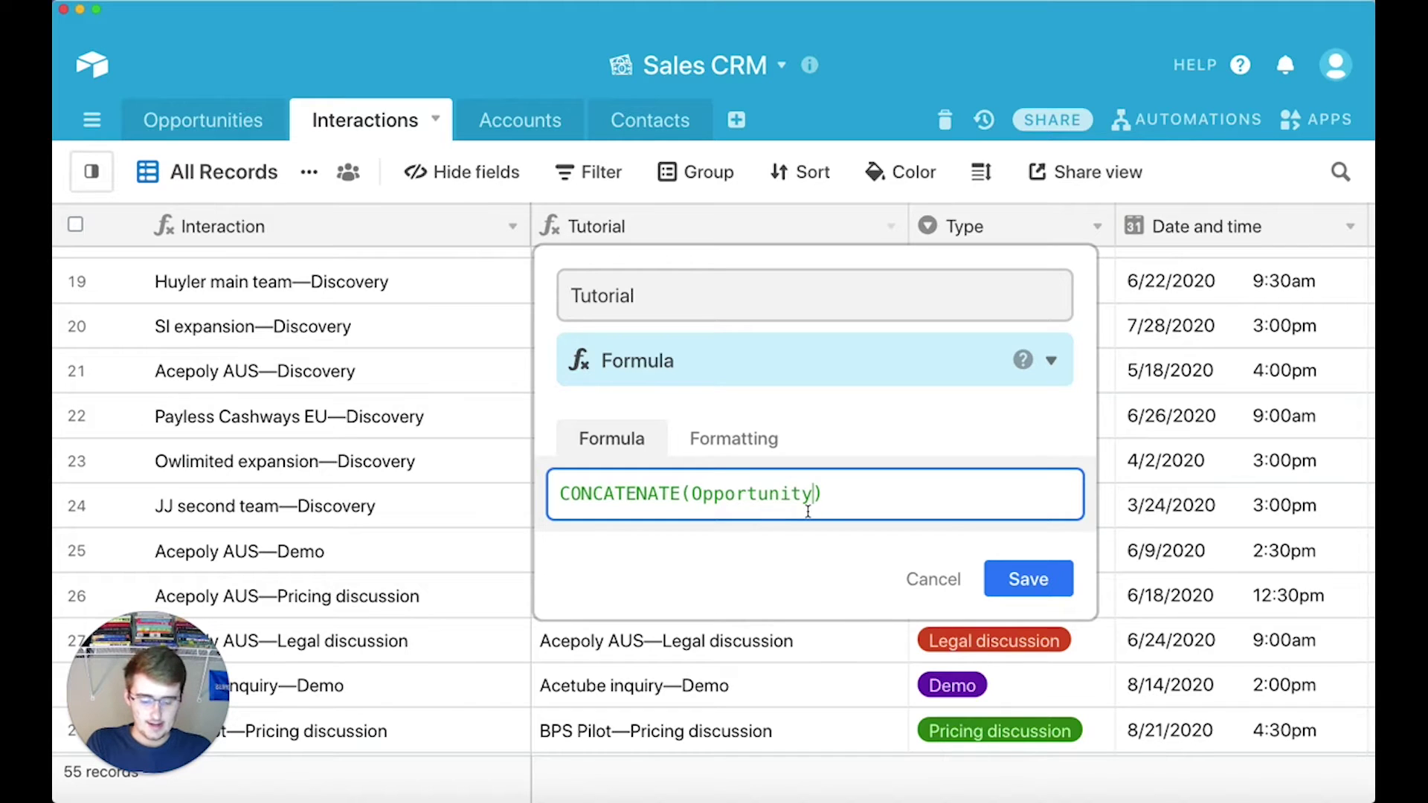
Add a "--" separator and the Type field, saving CONCATENATE(Opportunity,"--",Type)
{"action": "type", "text": ","}
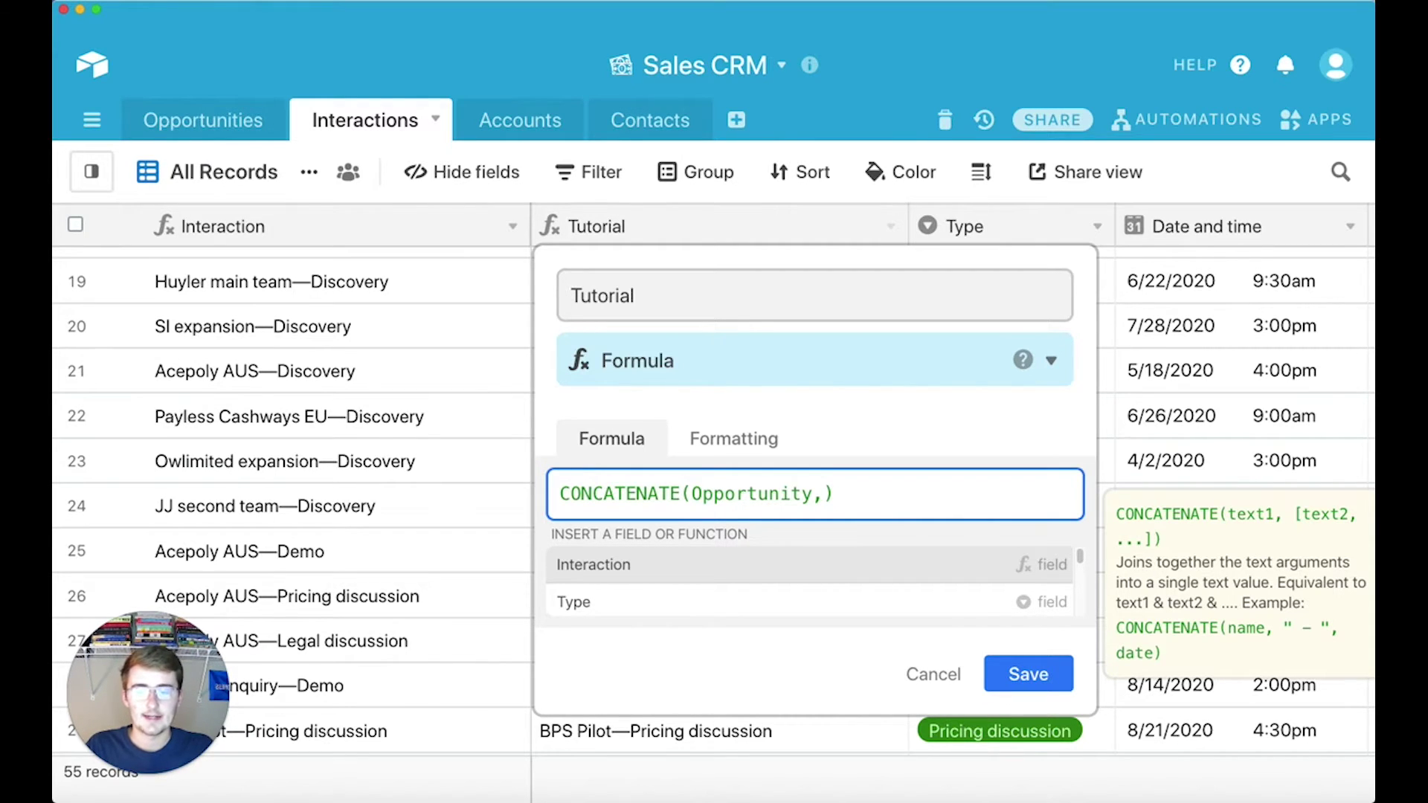
{"action": "type", "text": "\""}
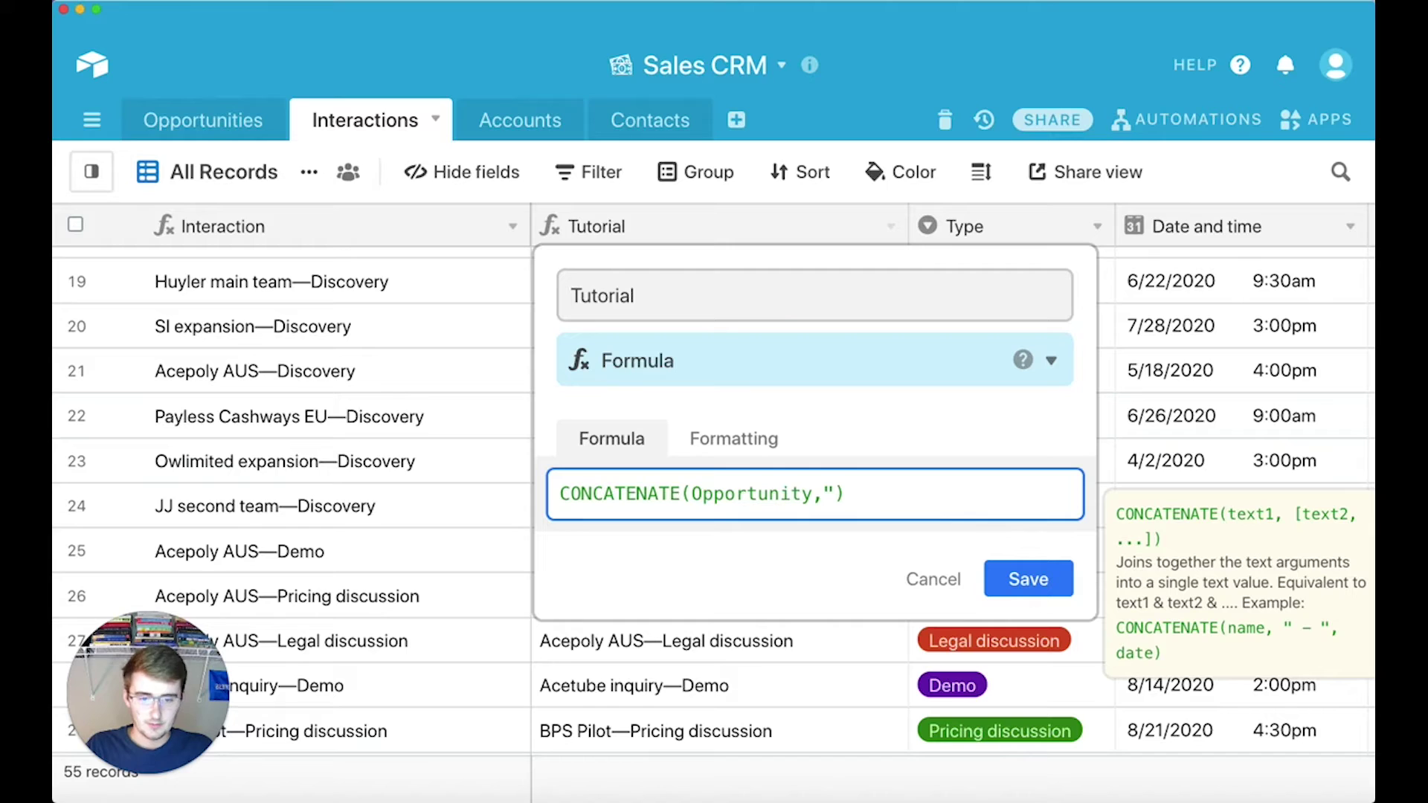
{"action": "type", "text": "---"}
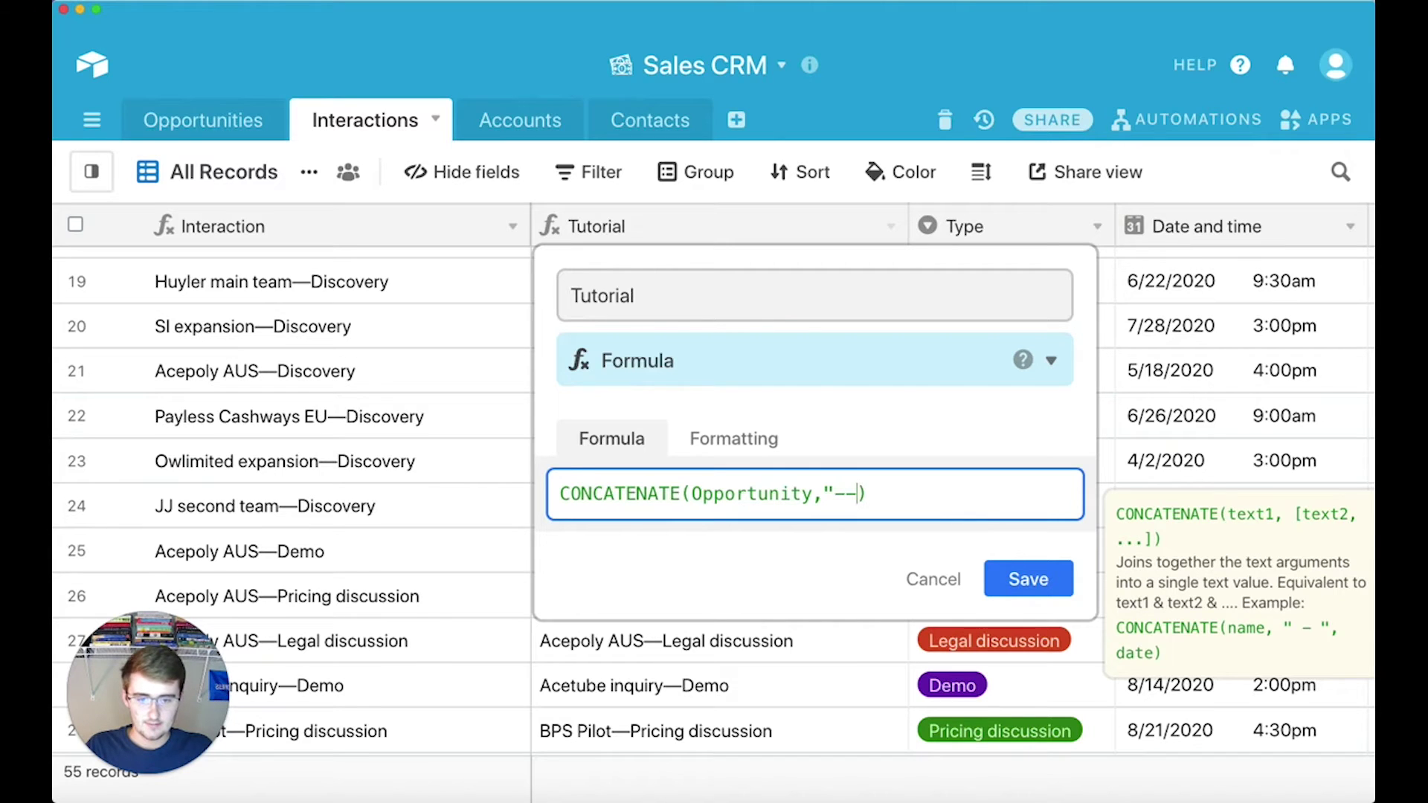
{"action": "key", "text": "BackSpace"}
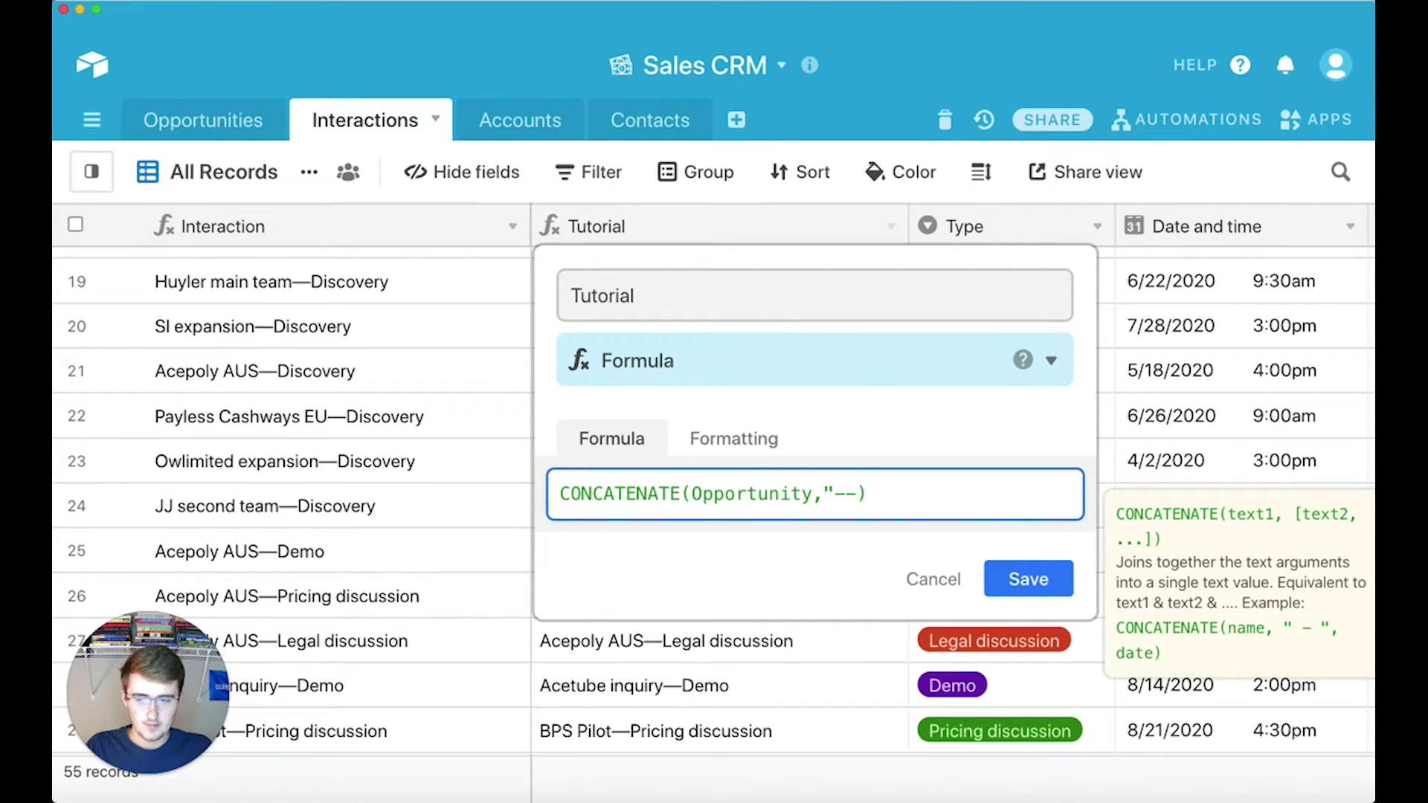
{"action": "type", "text": "\""}
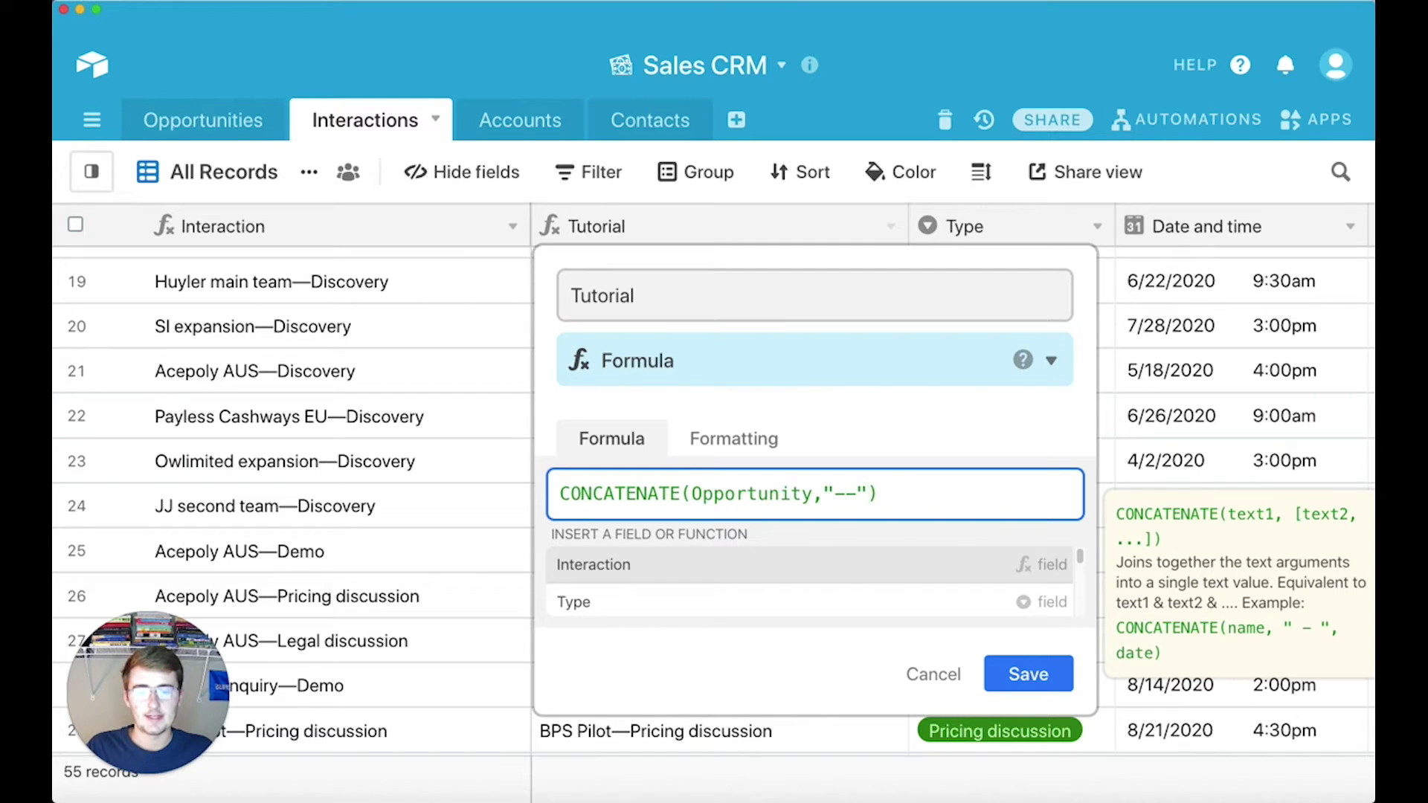
{"action": "type", "text": ","}
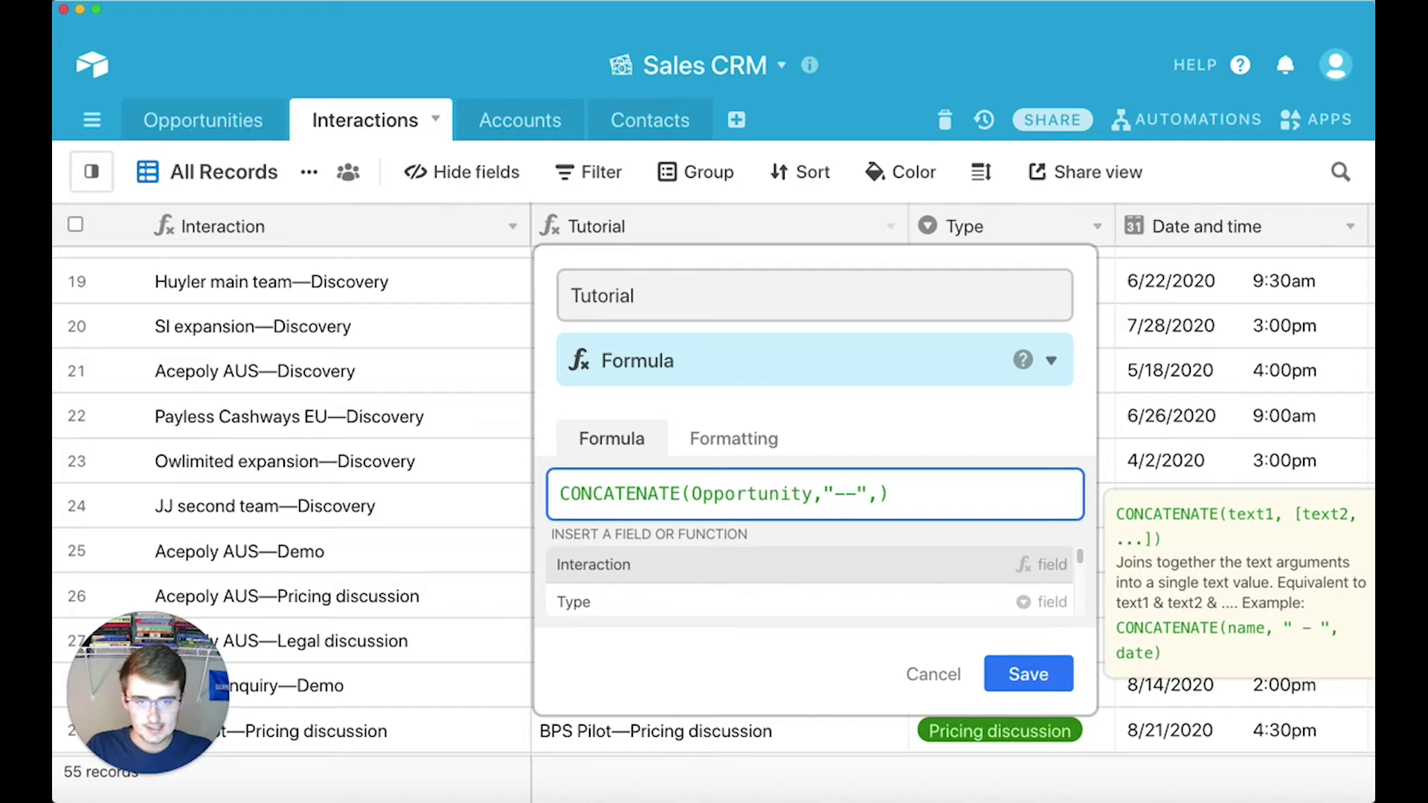
{"action": "type", "text": "Ty"}
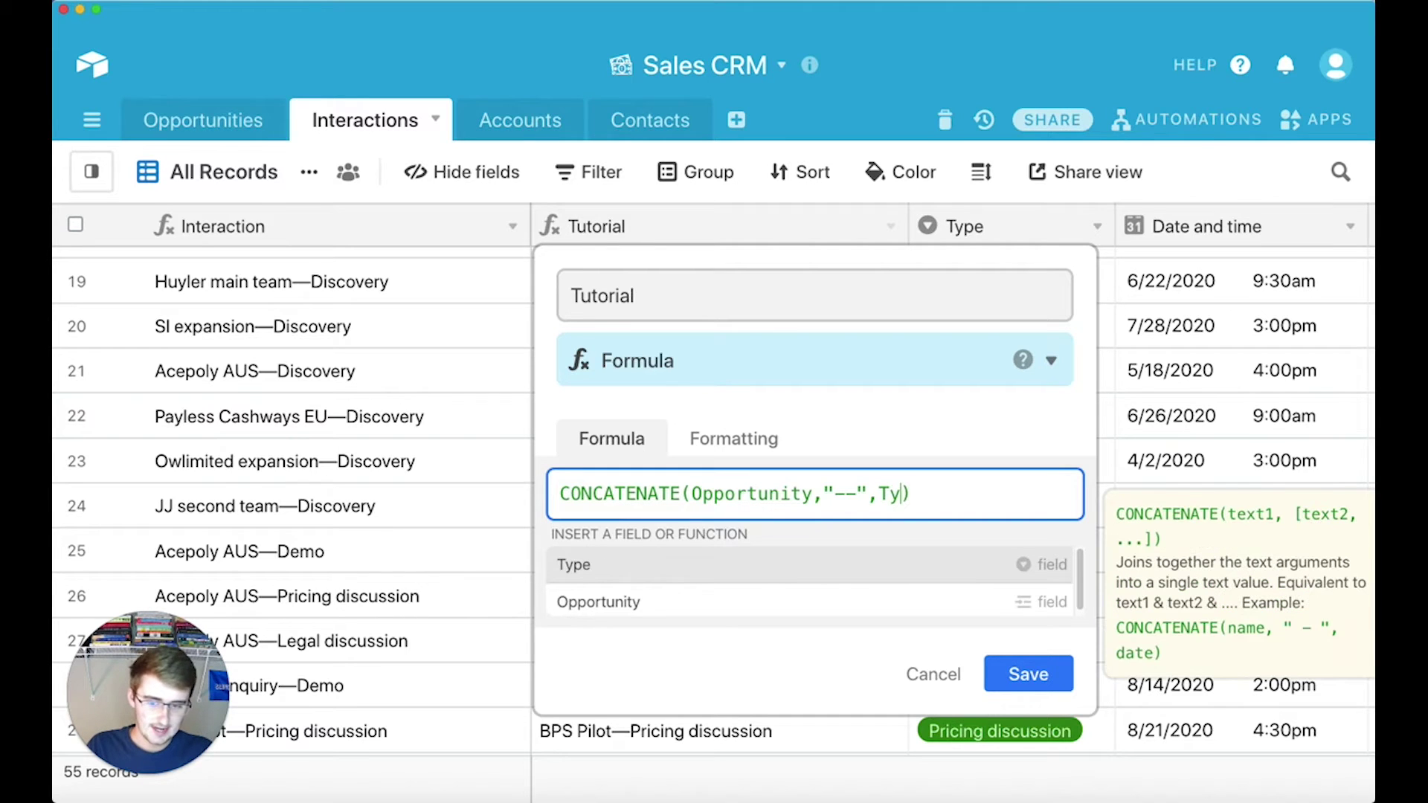
{"action": "left_click", "coordinate": [816, 563]}
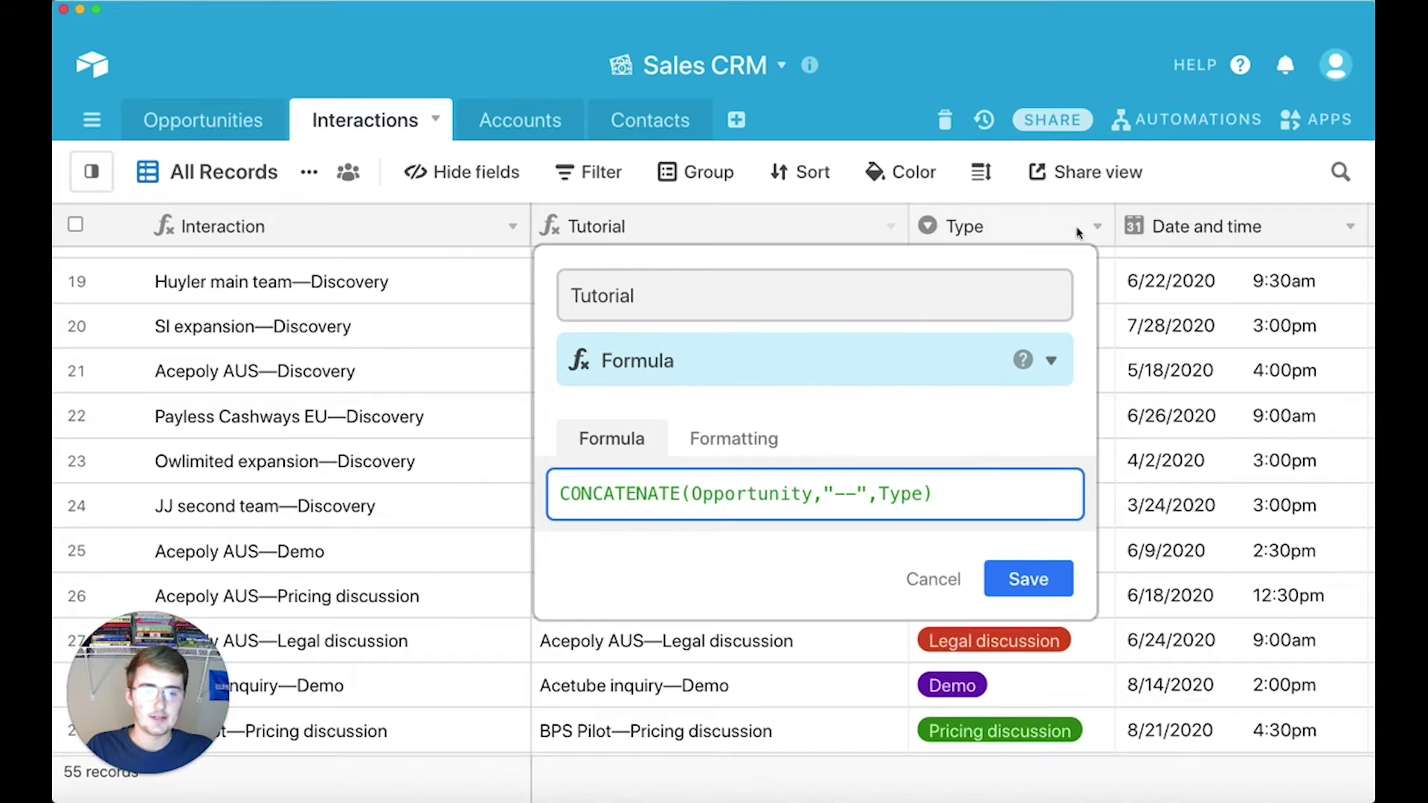
{"action": "left_click", "coordinate": [1030, 583]}
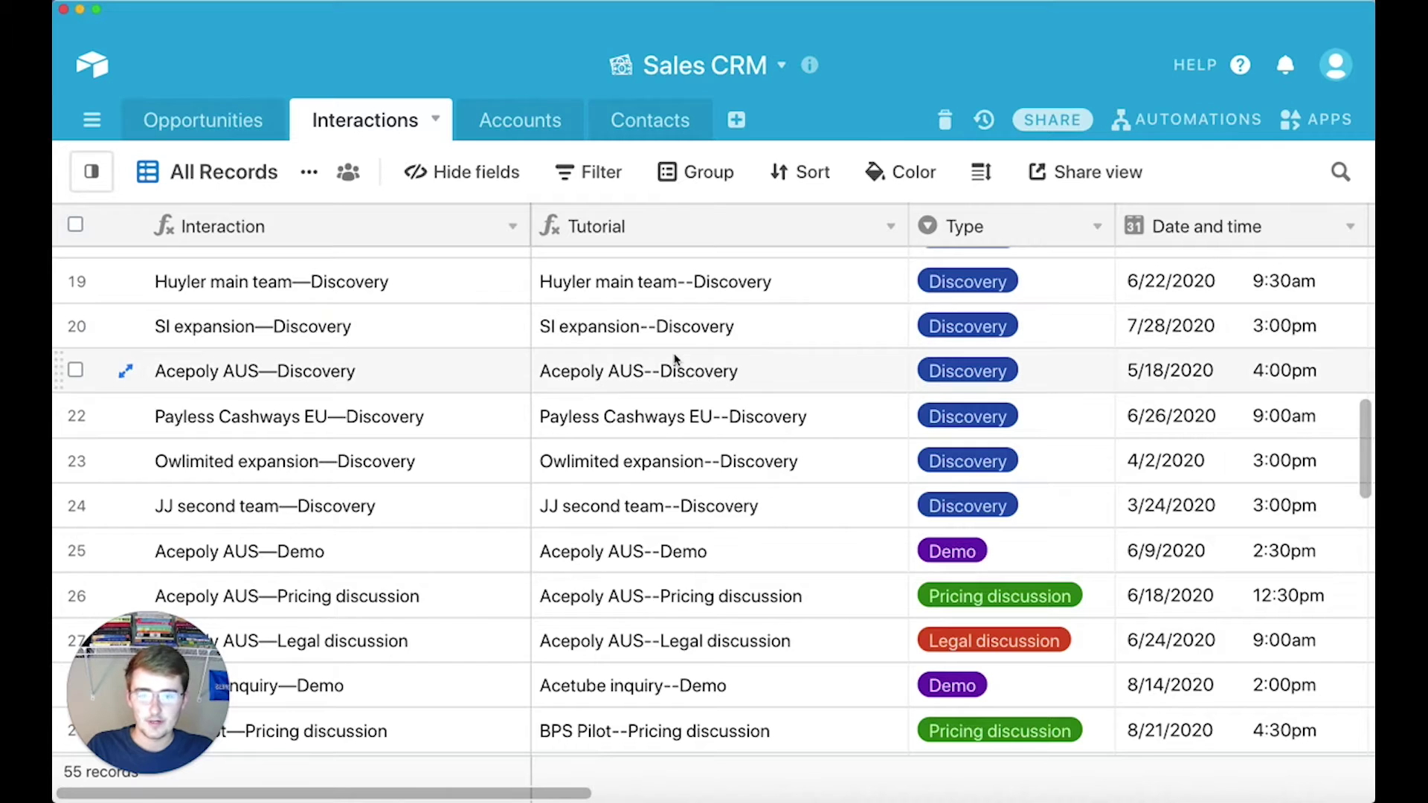
Append {Date and time} after Type in the Tutorial formula and save it
{"action": "left_click", "coordinate": [891, 233]}
{"action": "left_click", "coordinate": [788, 205]}
{"action": "left_click", "coordinate": [926, 493]}
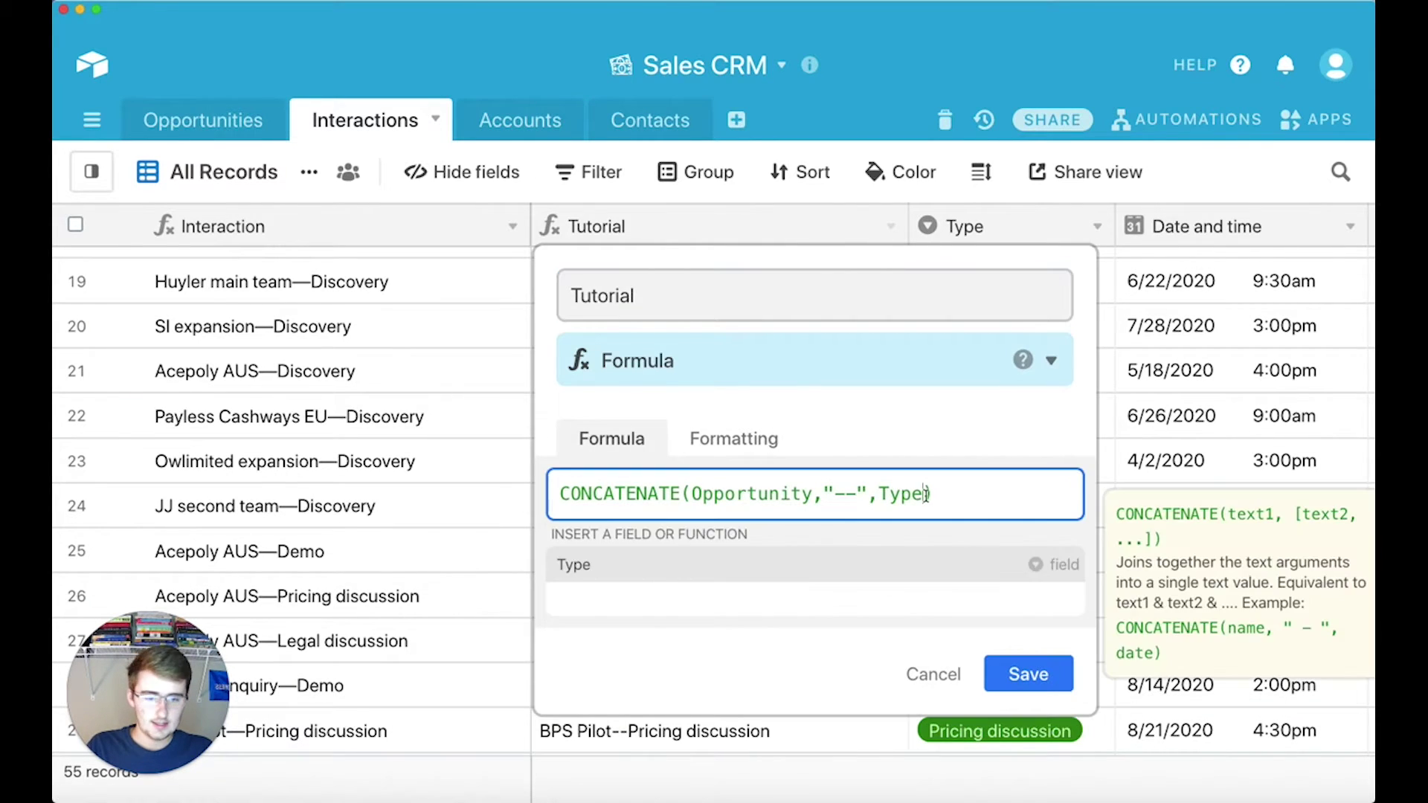
{"action": "type", "text": ",{"}
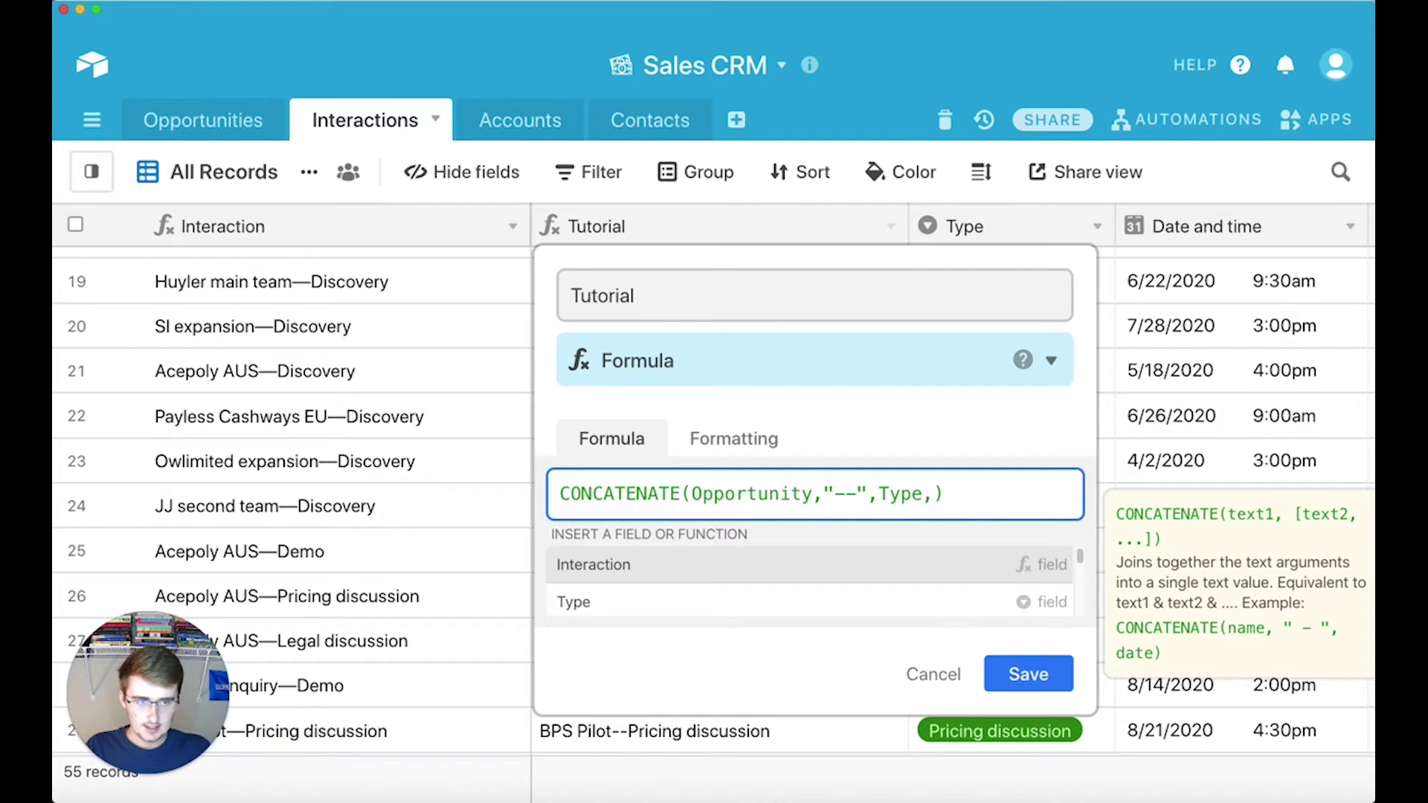
{"action": "type", "text": "Dat"}
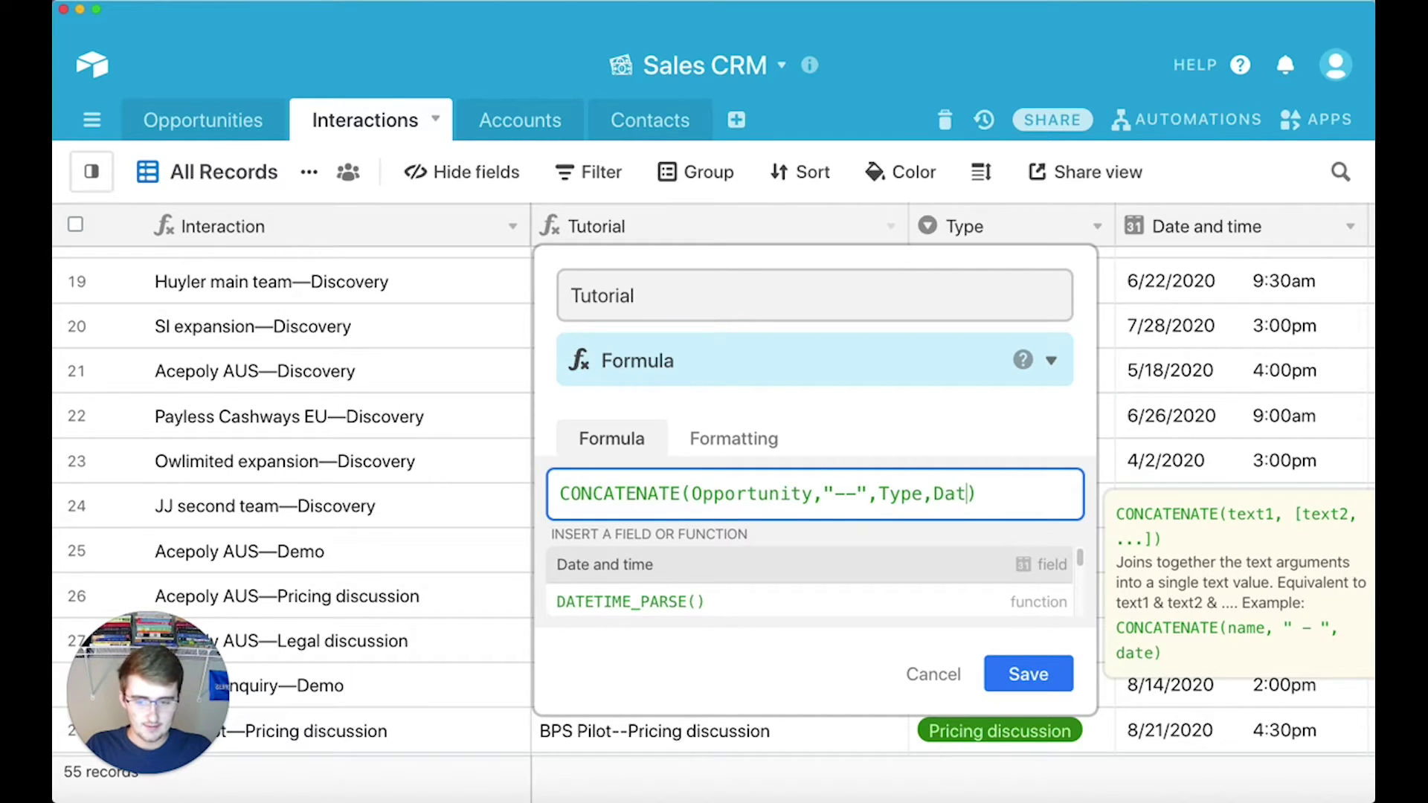
{"action": "left_click", "coordinate": [855, 569]}
{"action": "left_click", "coordinate": [1028, 605]}
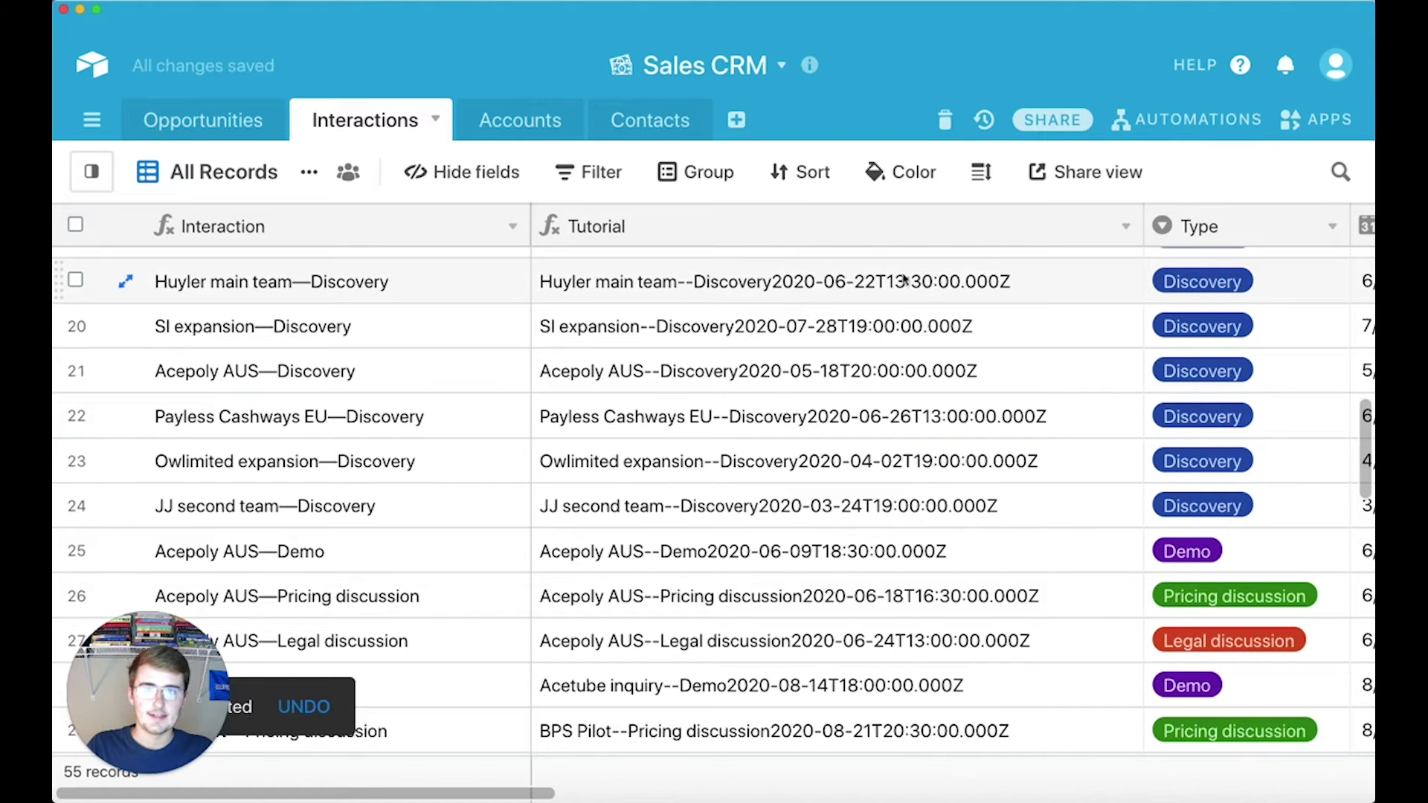
{"action": "left_click", "coordinate": [1128, 225]}
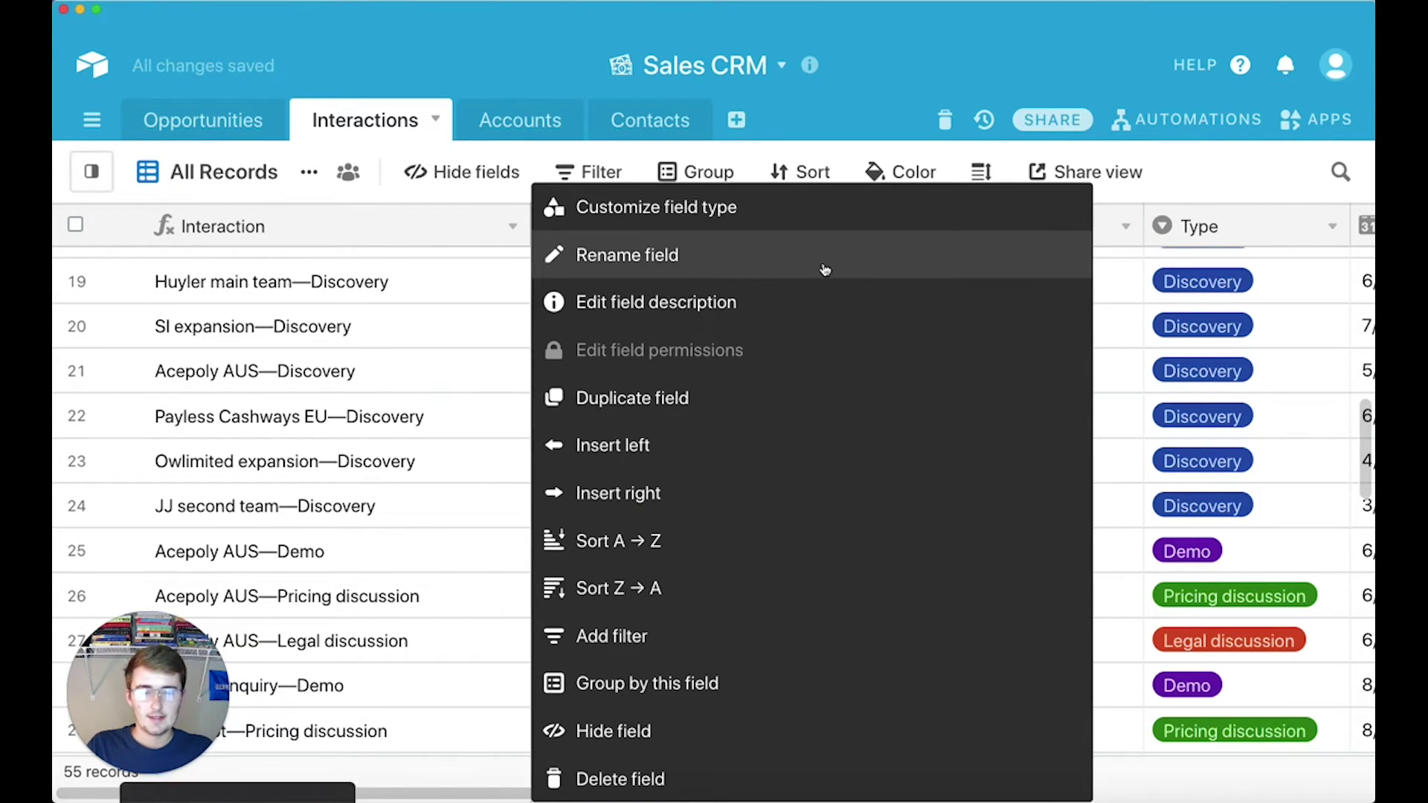
Wrap the Date and time reference in a DATETIME_FORMAT function
{"action": "left_click", "coordinate": [816, 225]}
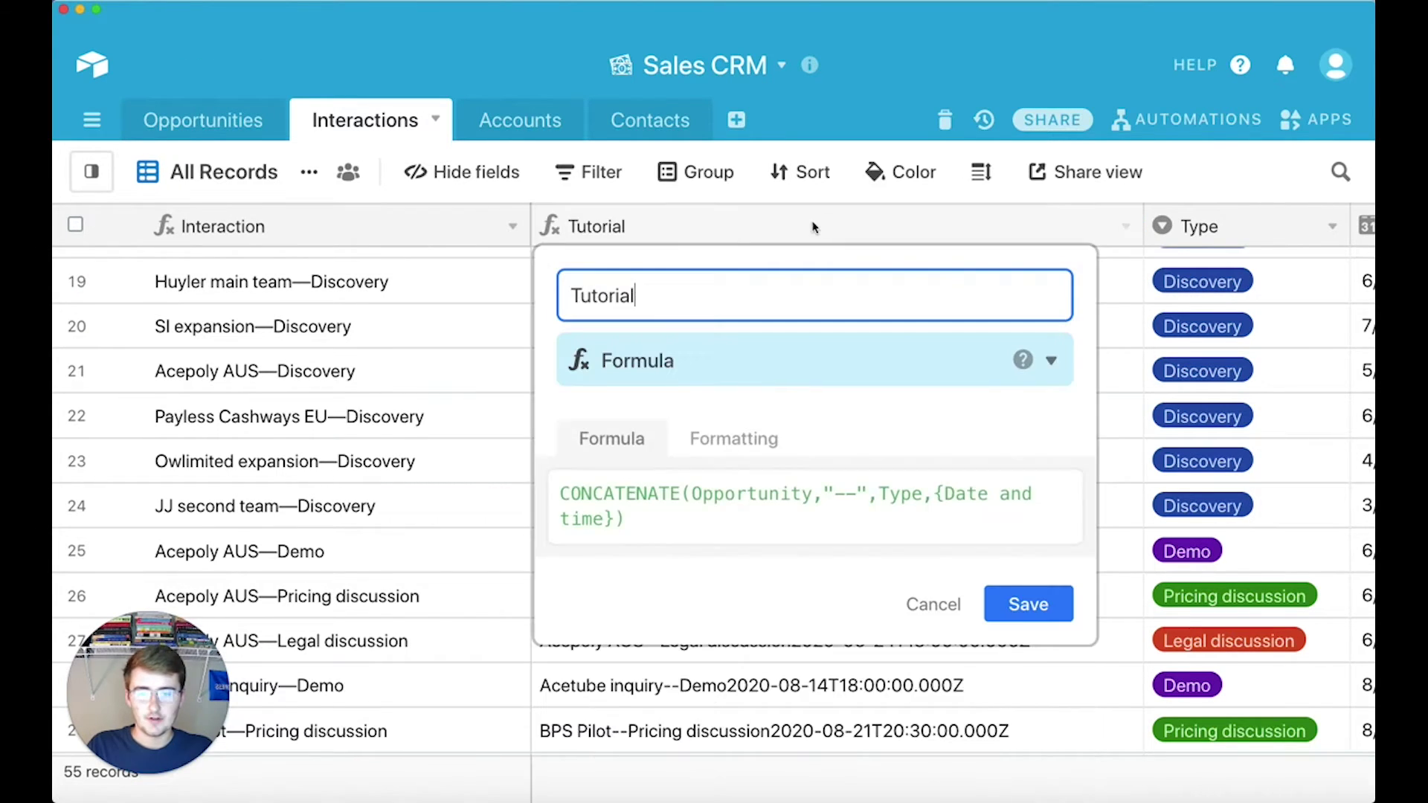
{"action": "left_click", "coordinate": [938, 495]}
{"action": "type", "text": "at"}
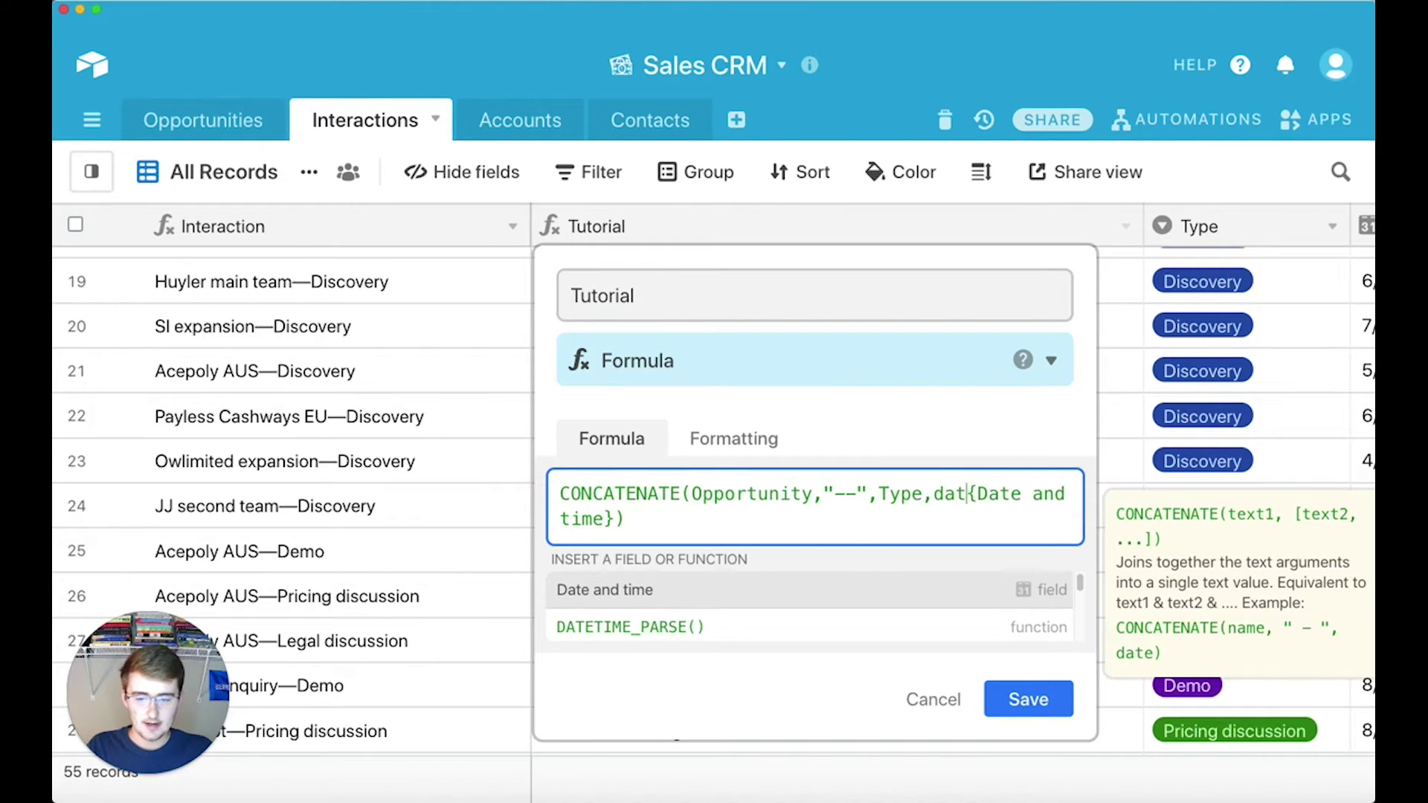
{"action": "scroll", "coordinate": [818, 610], "scroll_direction": "down", "scroll_amount": 1}
{"action": "scroll", "coordinate": [818, 610], "scroll_direction": "down", "scroll_amount": 1}
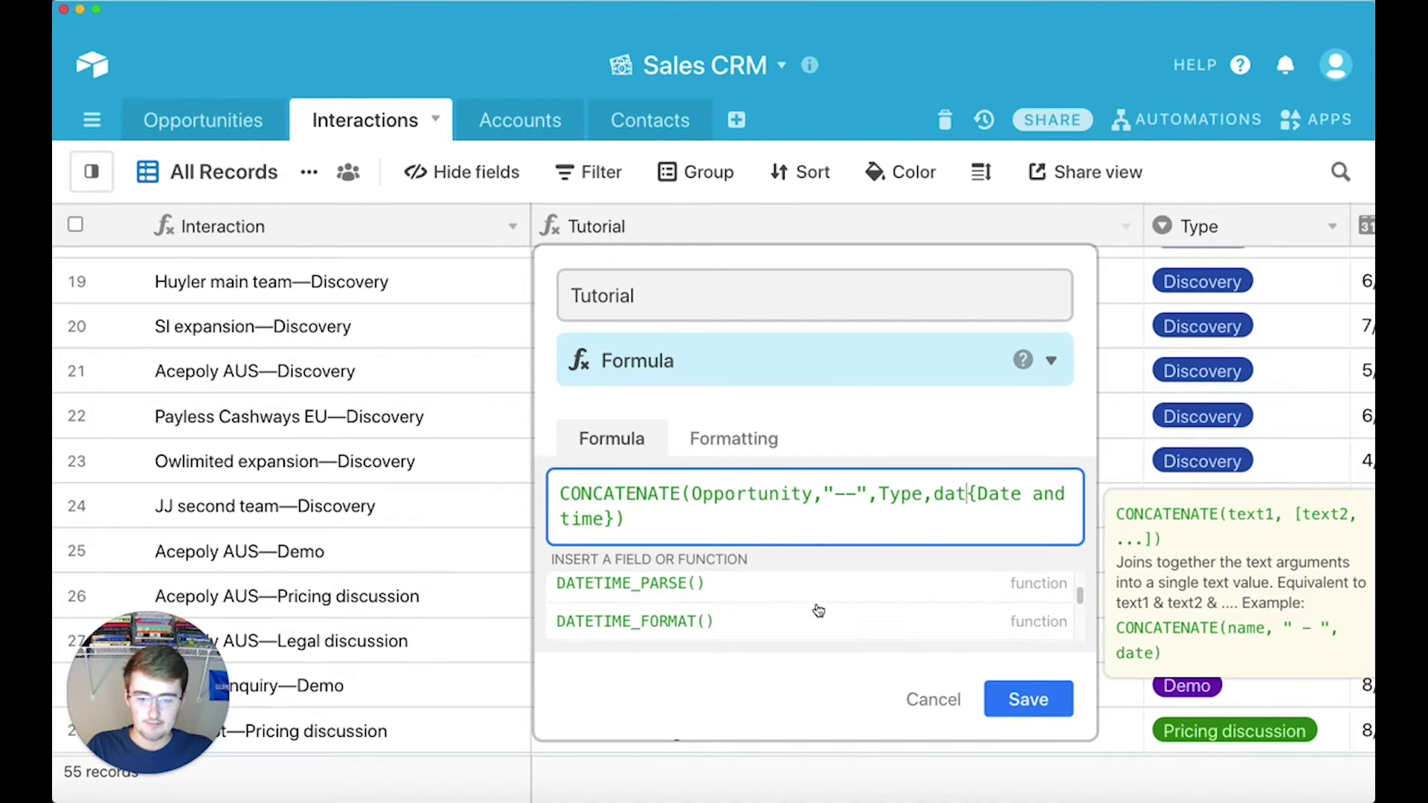
{"action": "left_click", "coordinate": [819, 613]}
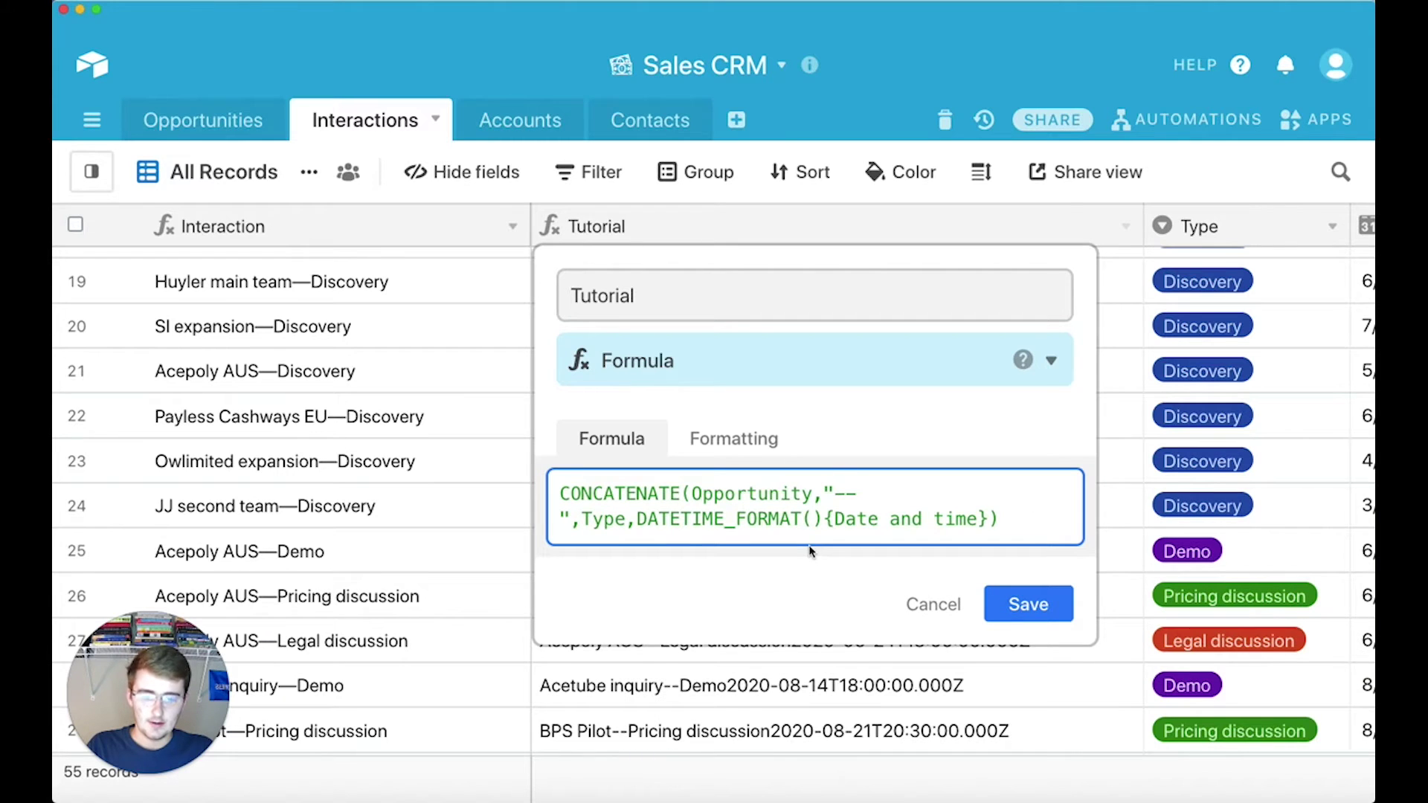
{"action": "key", "text": "Delete"}
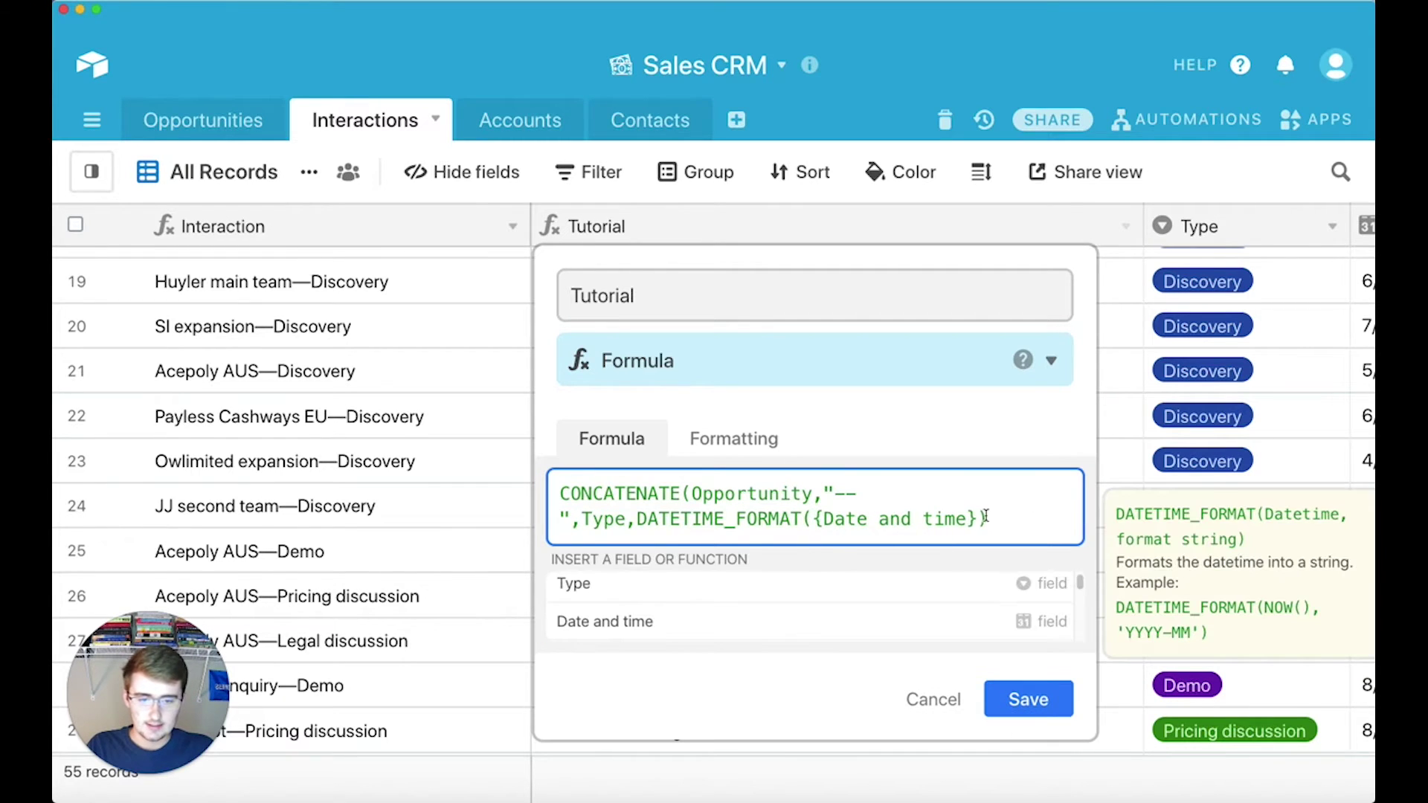
{"action": "type", "text": ")"}
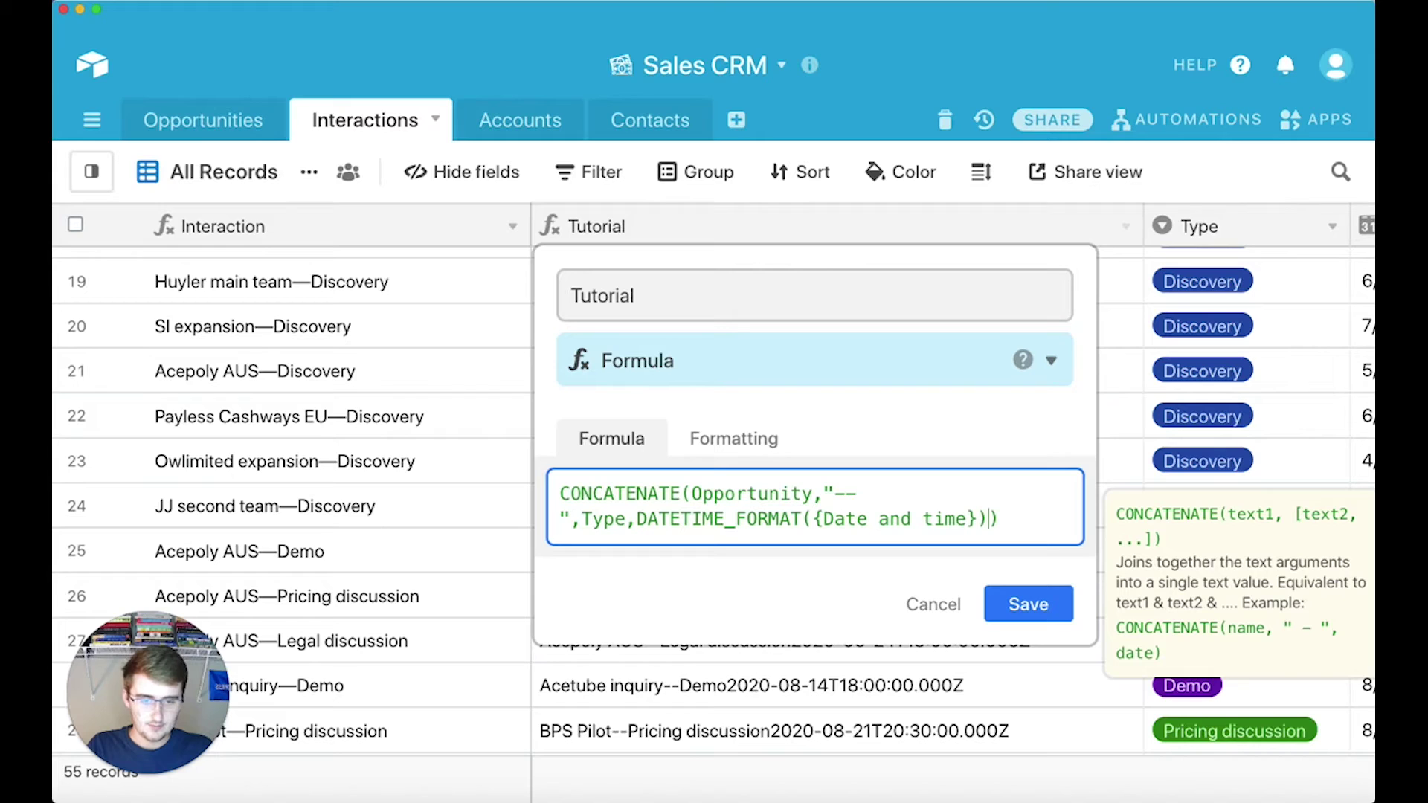
Give DATETIME_FORMAT the 'DD-MM-YYYY' pattern, fix the parentheses, and save
{"action": "left_click", "coordinate": [733, 518]}
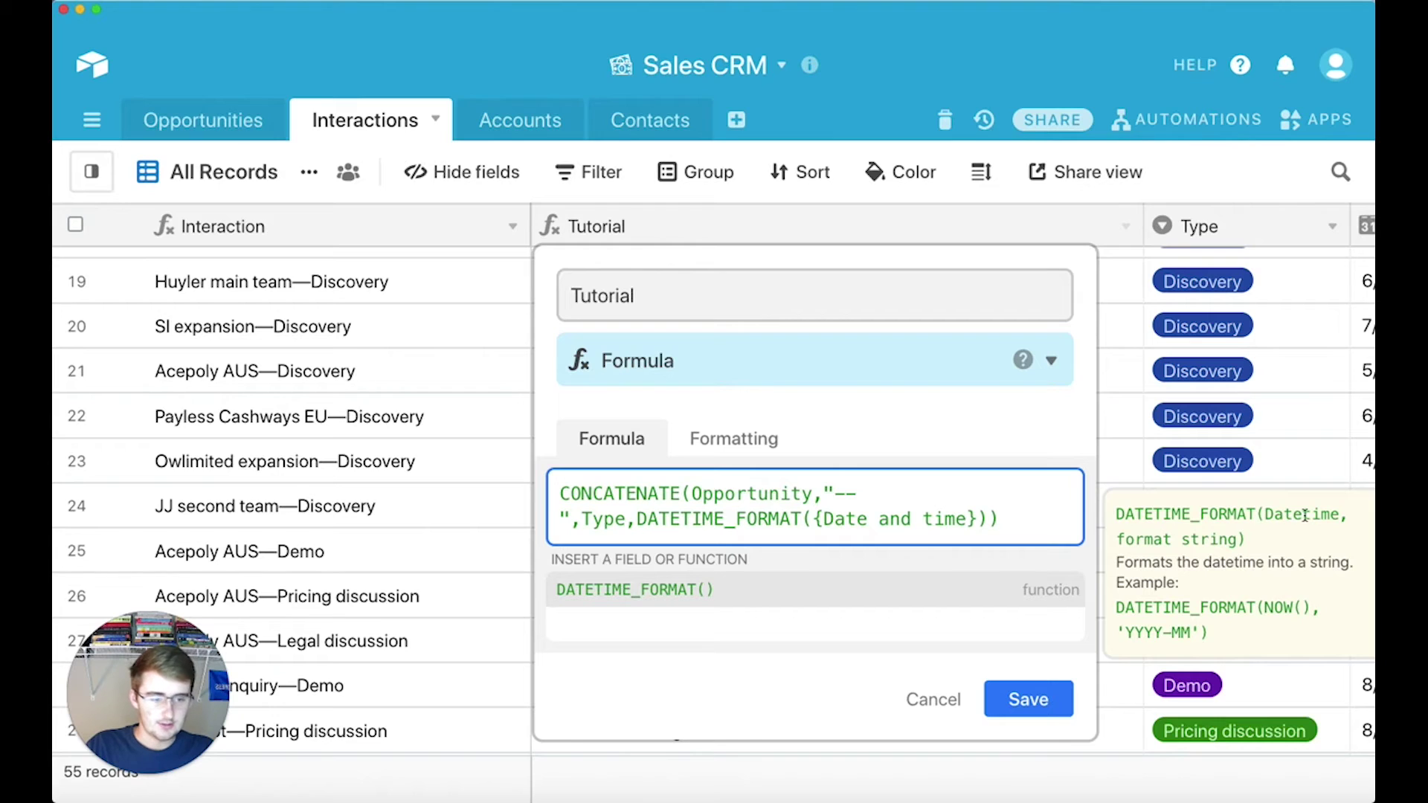
{"action": "left_click", "coordinate": [986, 519]}
{"action": "type", "text": ",\""}
{"action": "type", "text": "DD"}
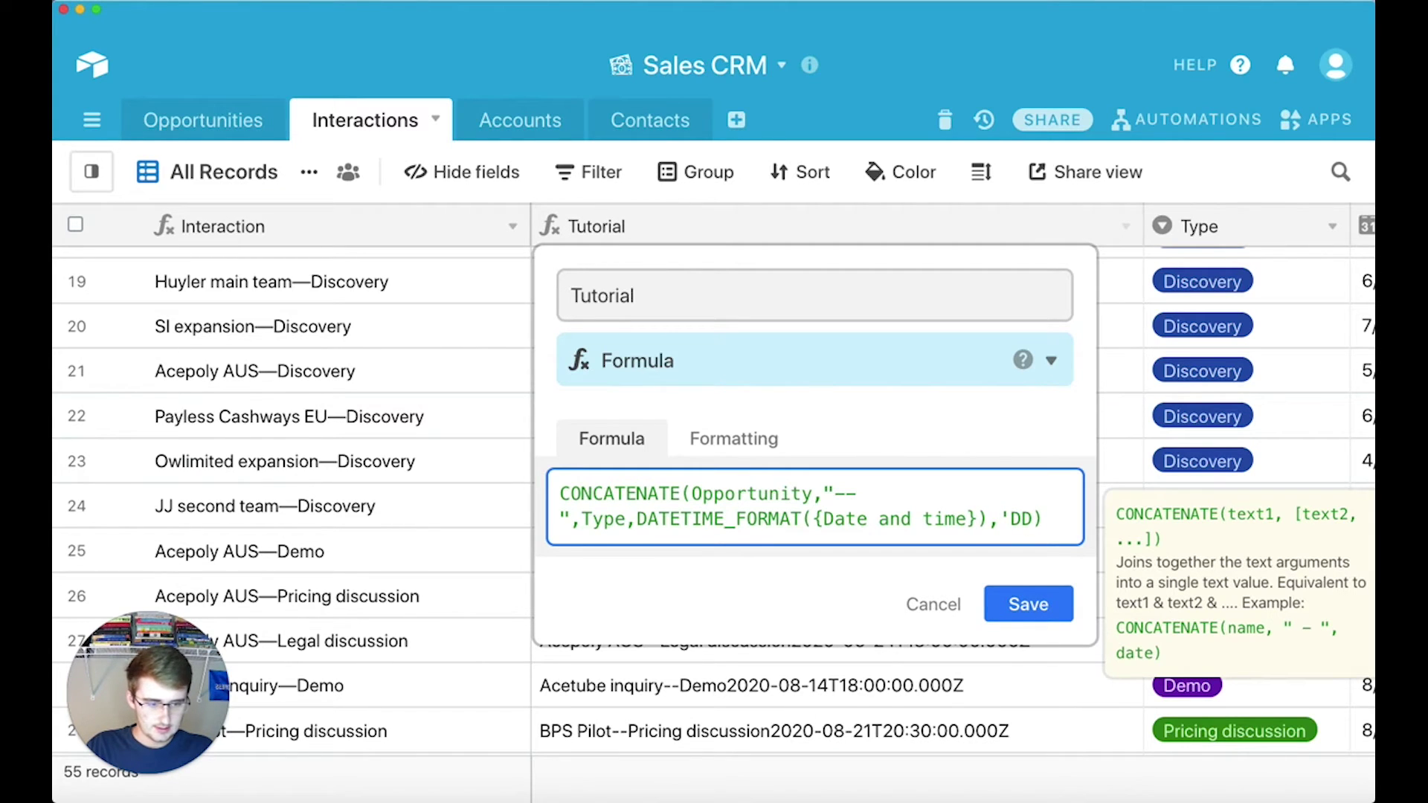
{"action": "type", "text": "-"}
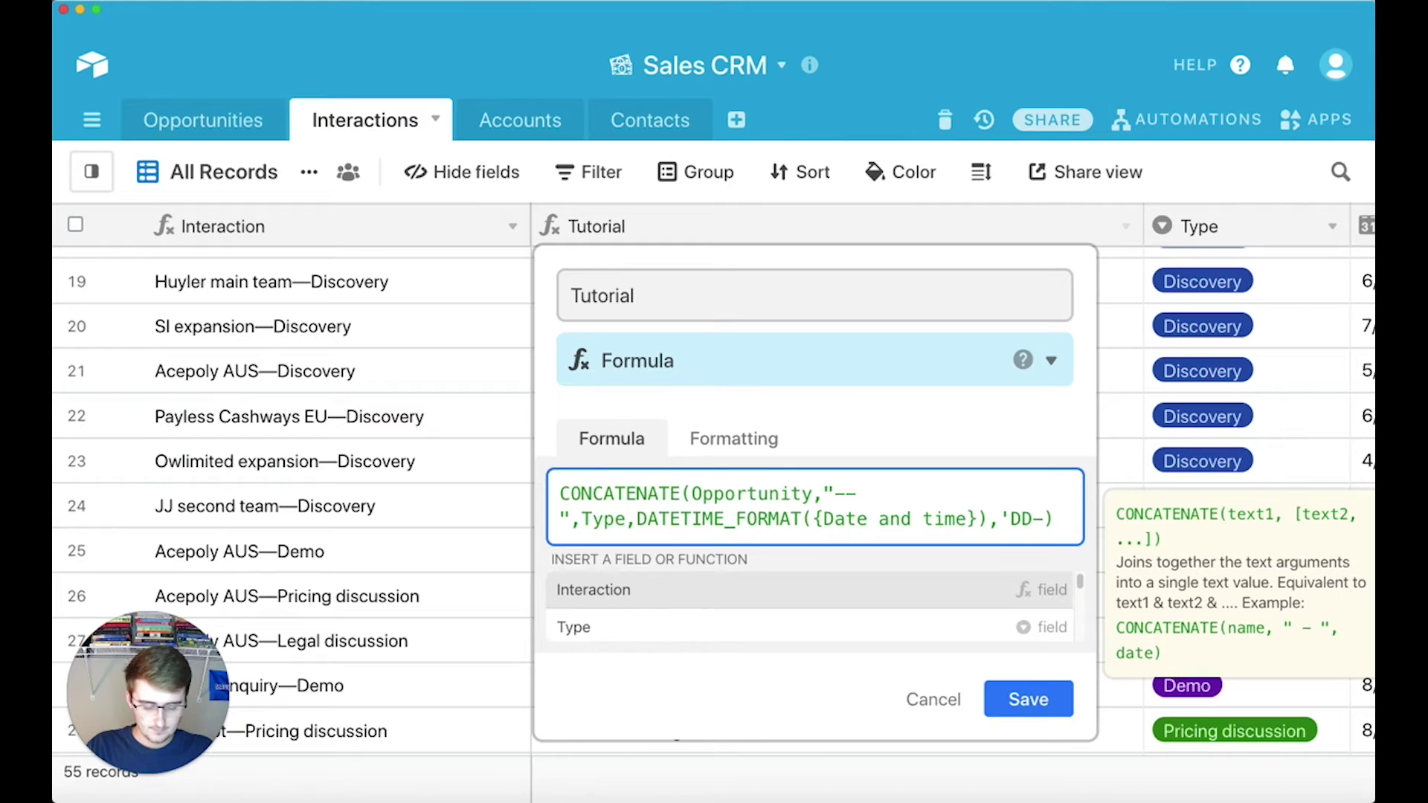
{"action": "type", "text": "MM-YYYY"}
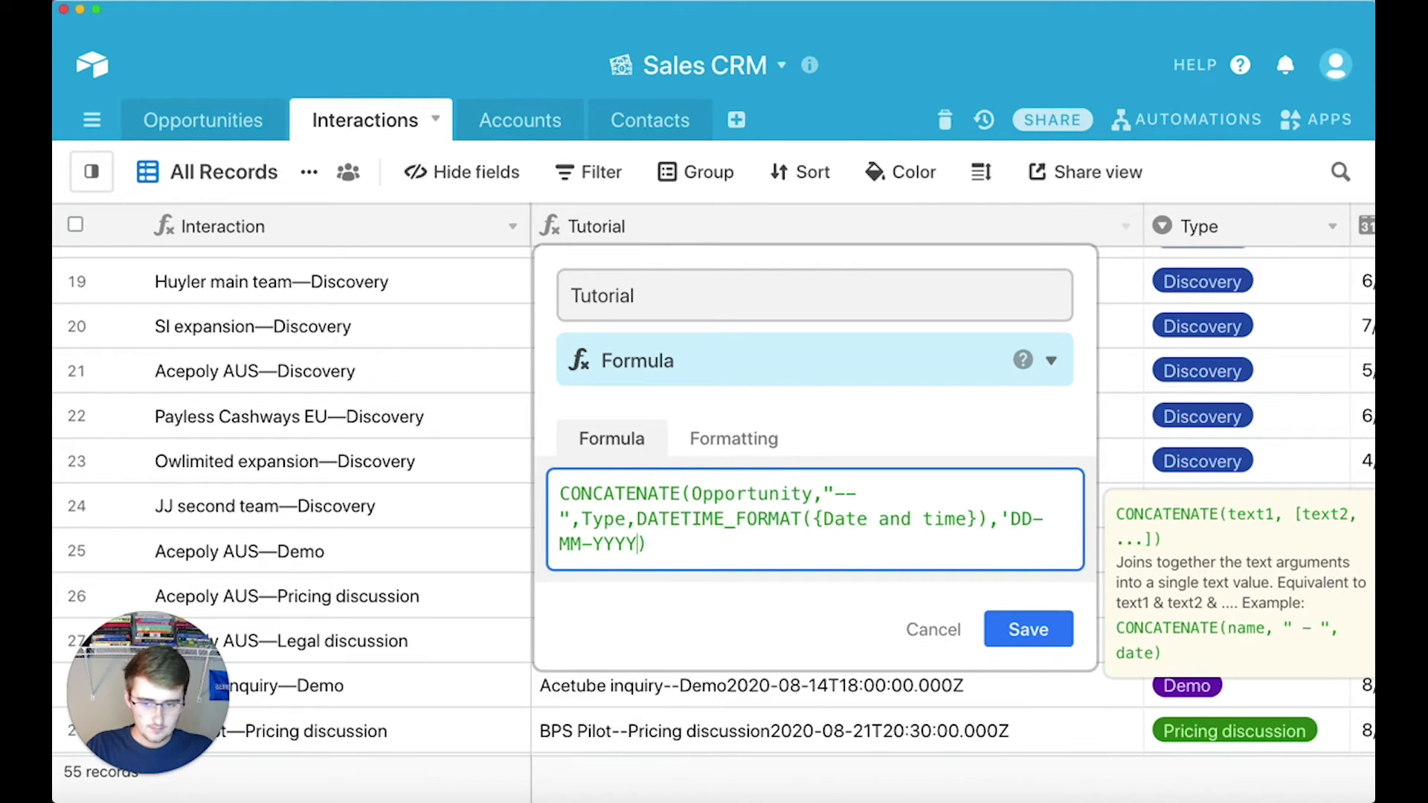
{"action": "type", "text": "'"}
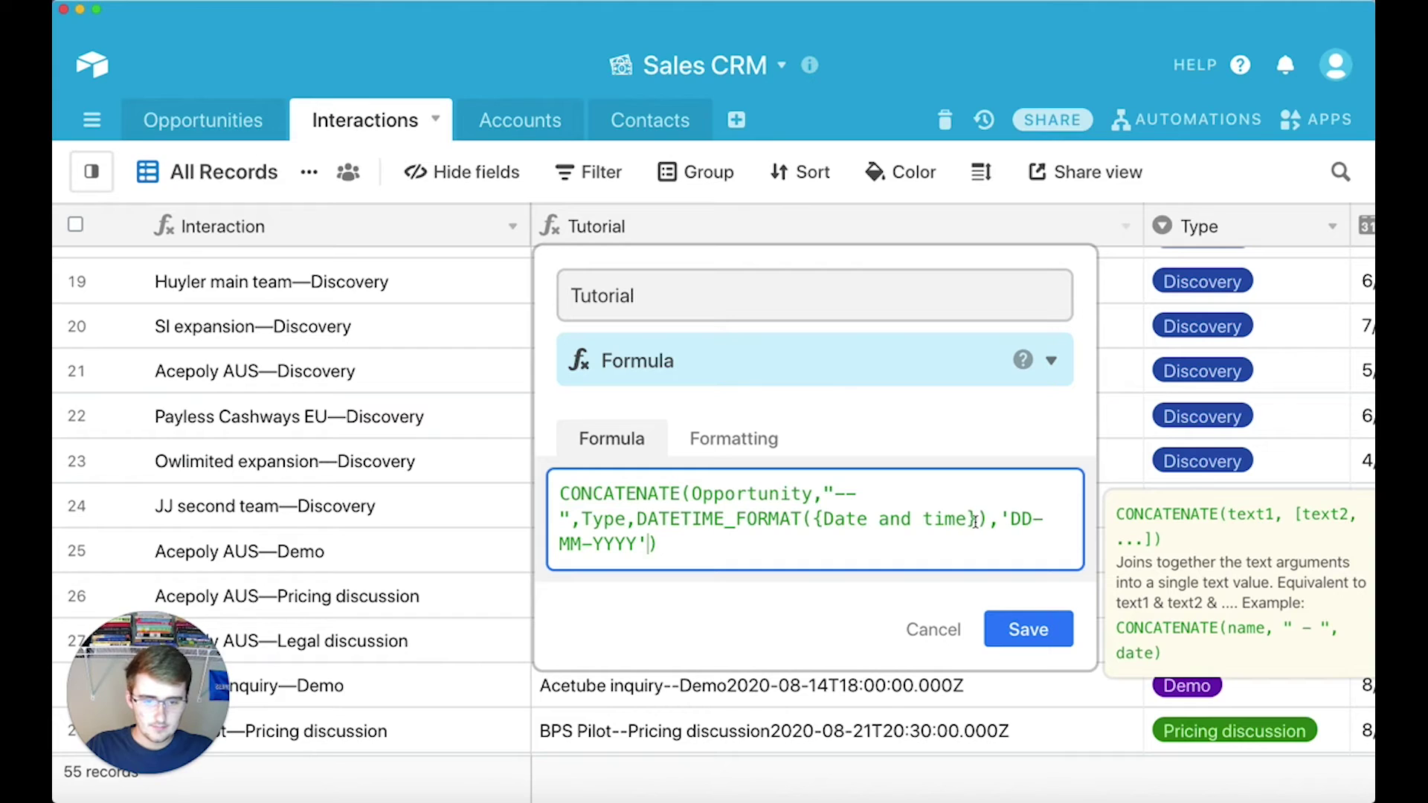
{"action": "key", "text": "BackSpace"}
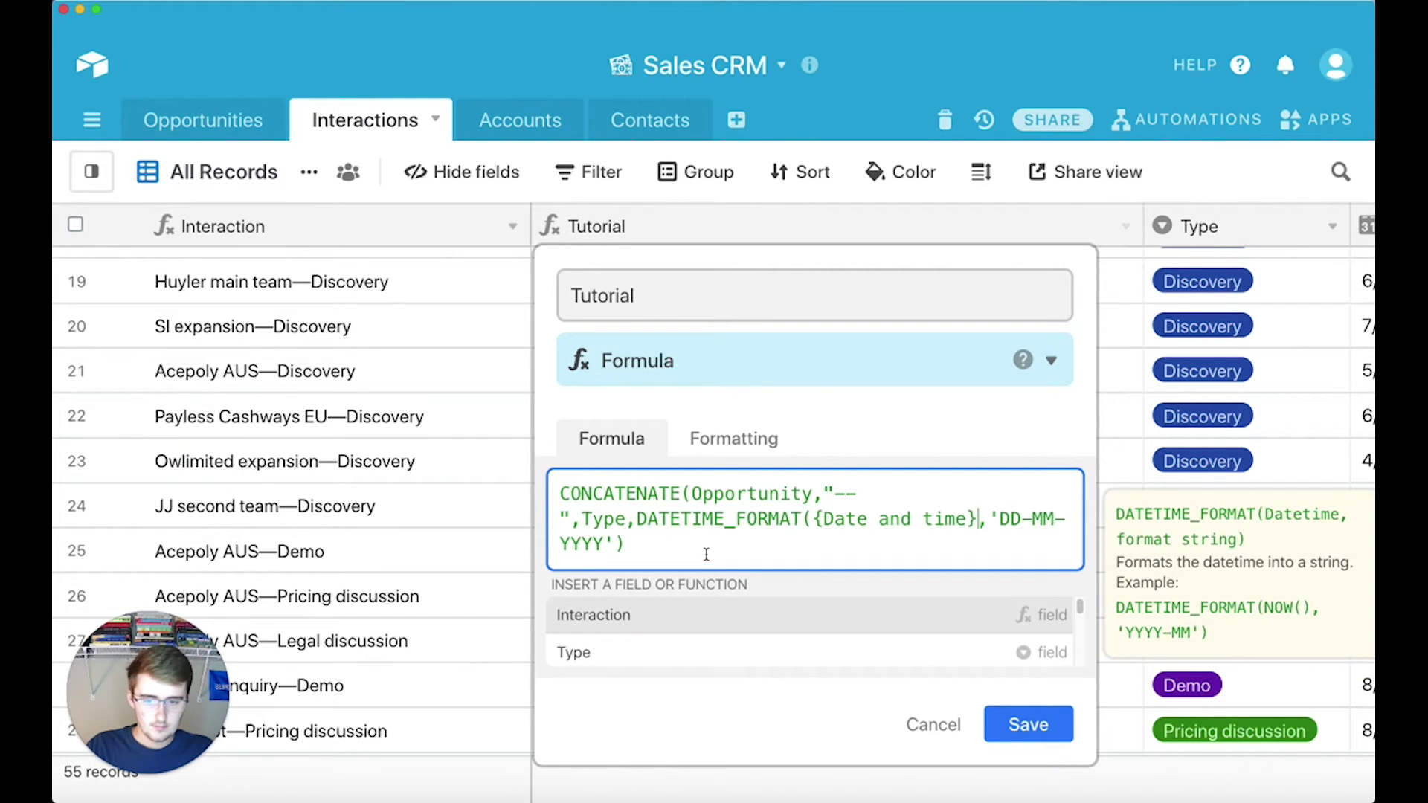
{"action": "left_click", "coordinate": [617, 543]}
{"action": "type", "text": ")"}
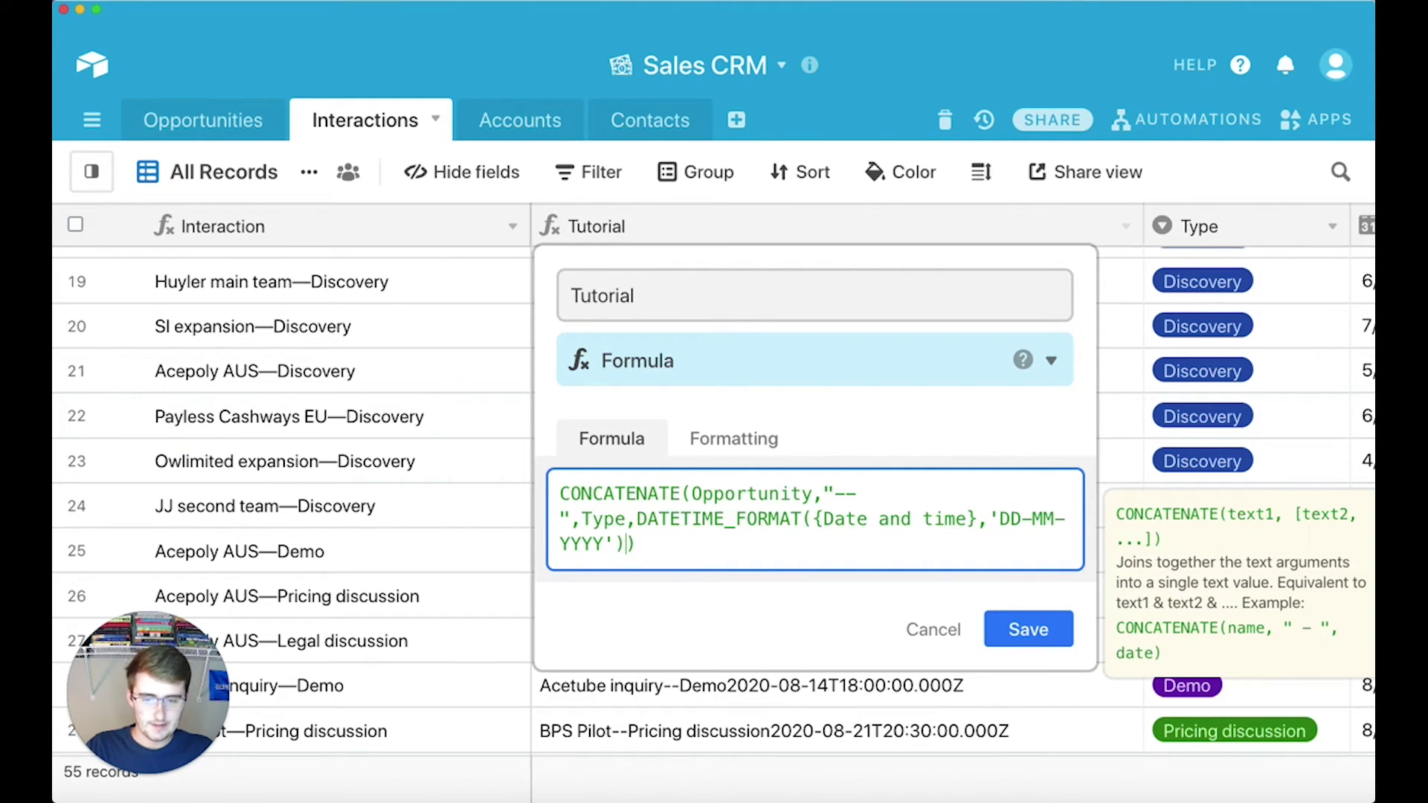
{"action": "left_click", "coordinate": [1042, 628]}
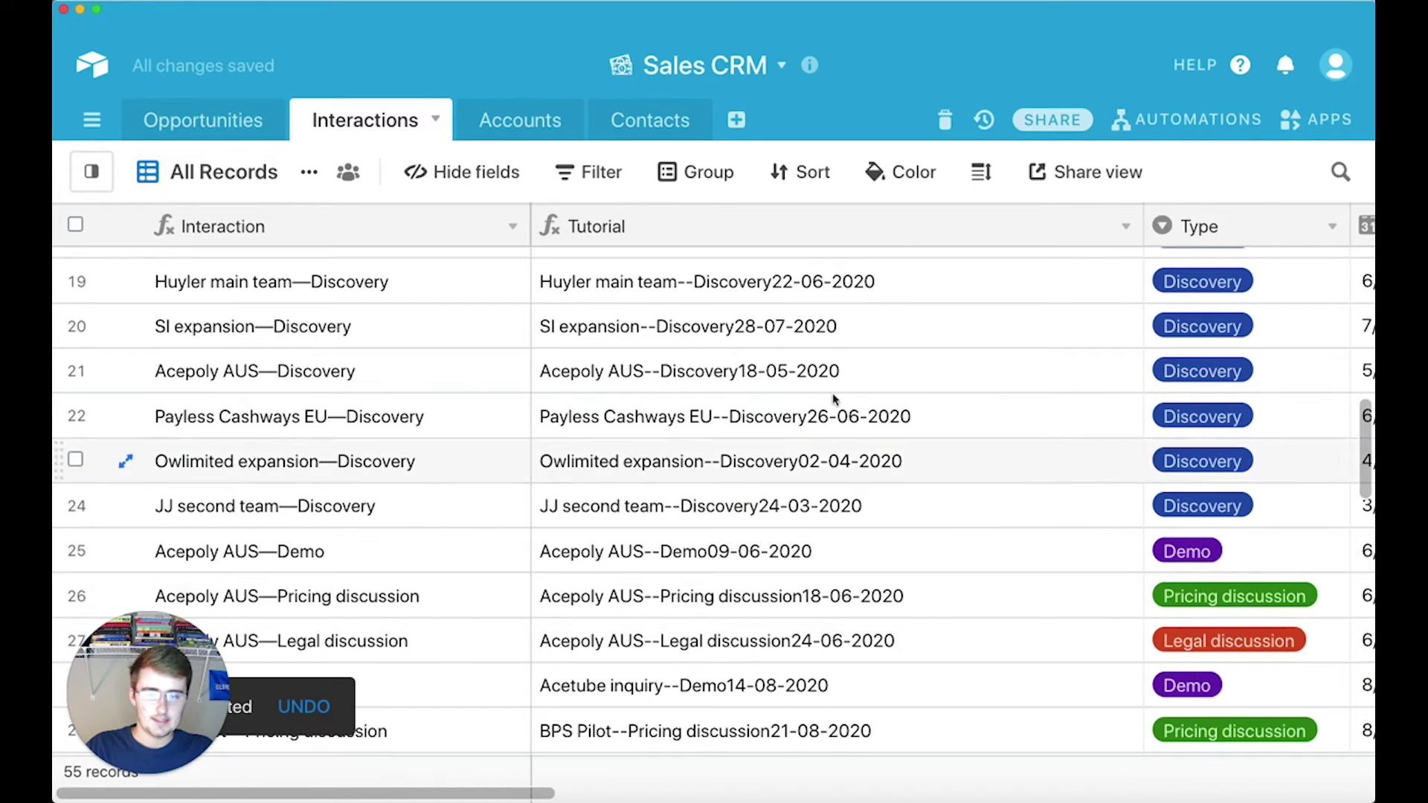
Insert a "--" separator between Type and the formatted date, then save
{"action": "left_click", "coordinate": [1125, 226]}
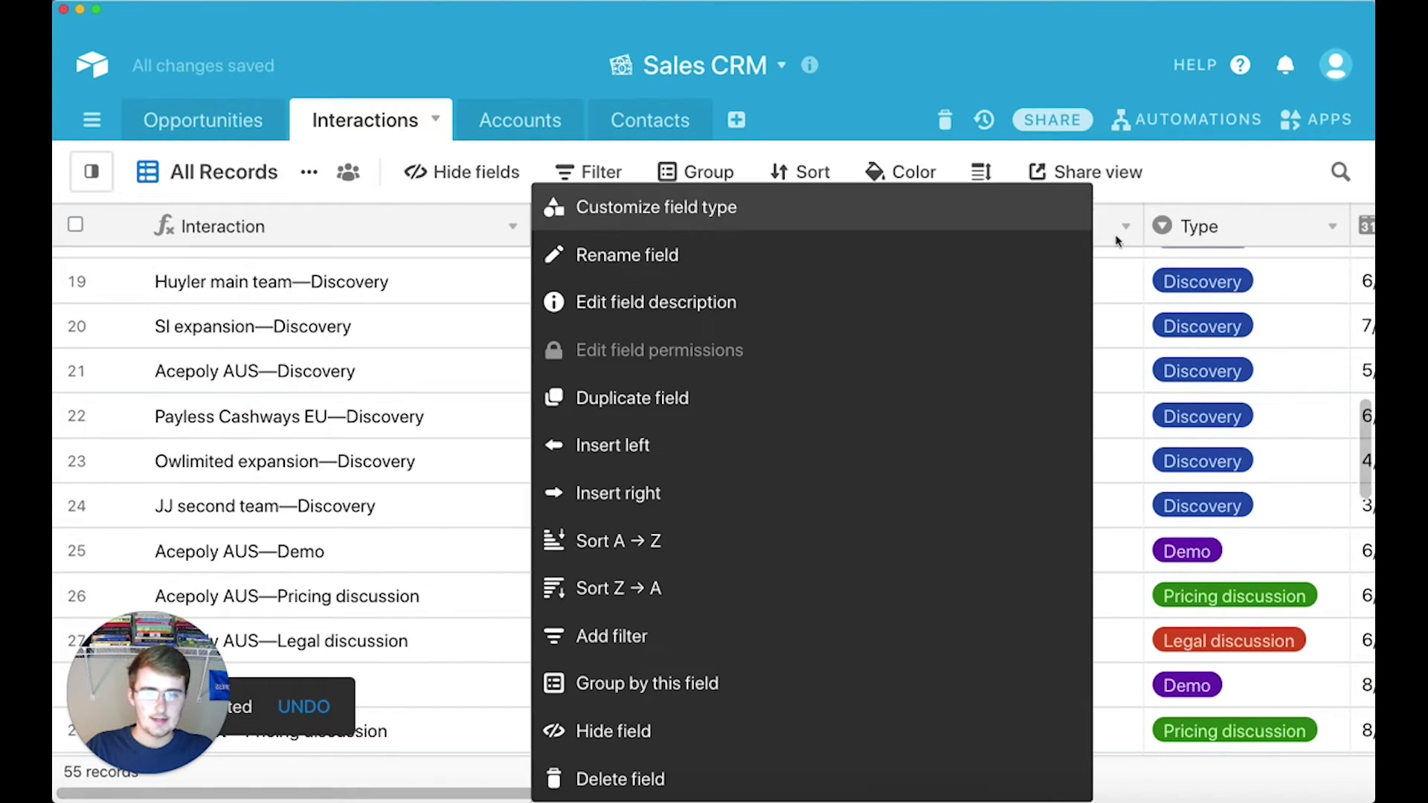
{"action": "left_click", "coordinate": [867, 211]}
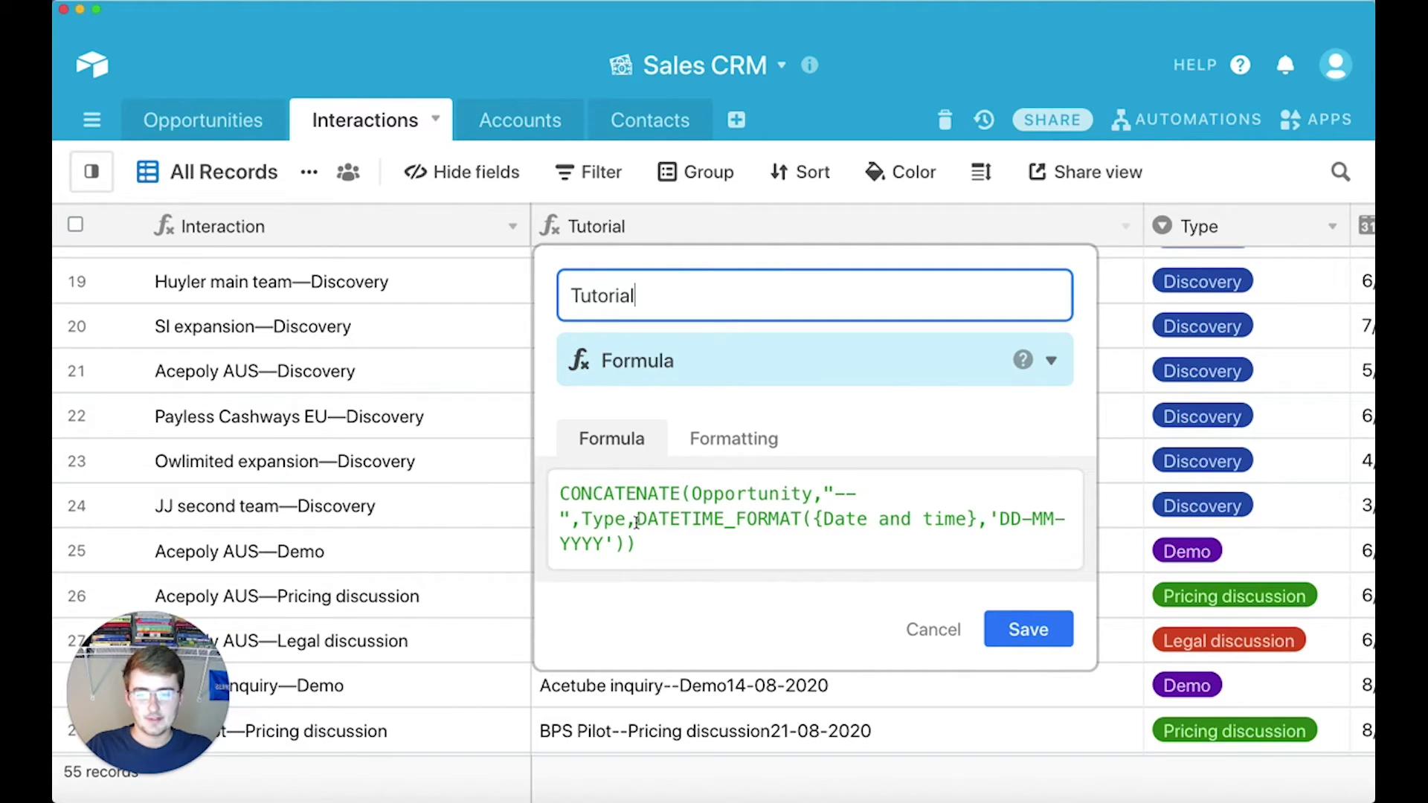
{"action": "left_click", "coordinate": [636, 519]}
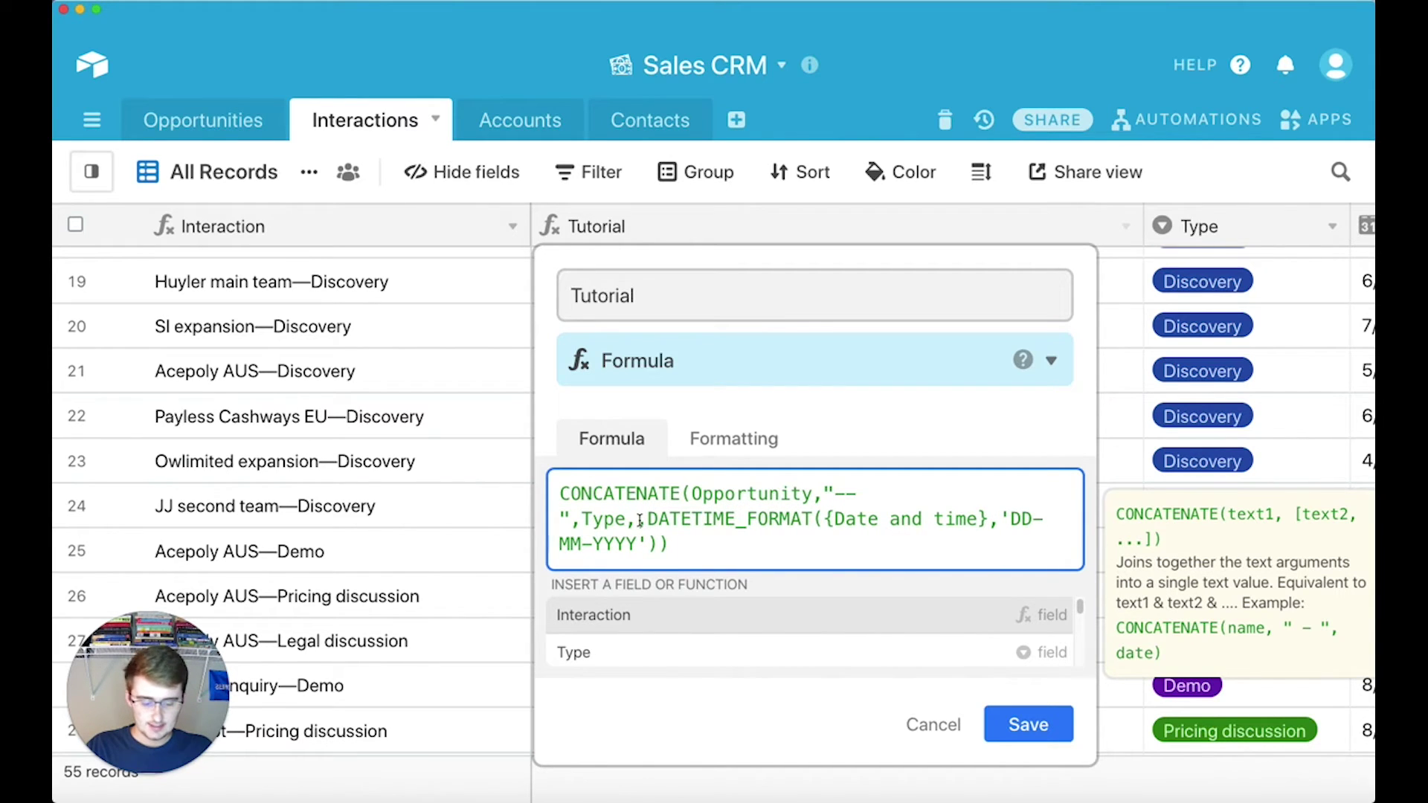
{"action": "key", "text": "BackSpace"}
{"action": "type", "text": "\"--"}
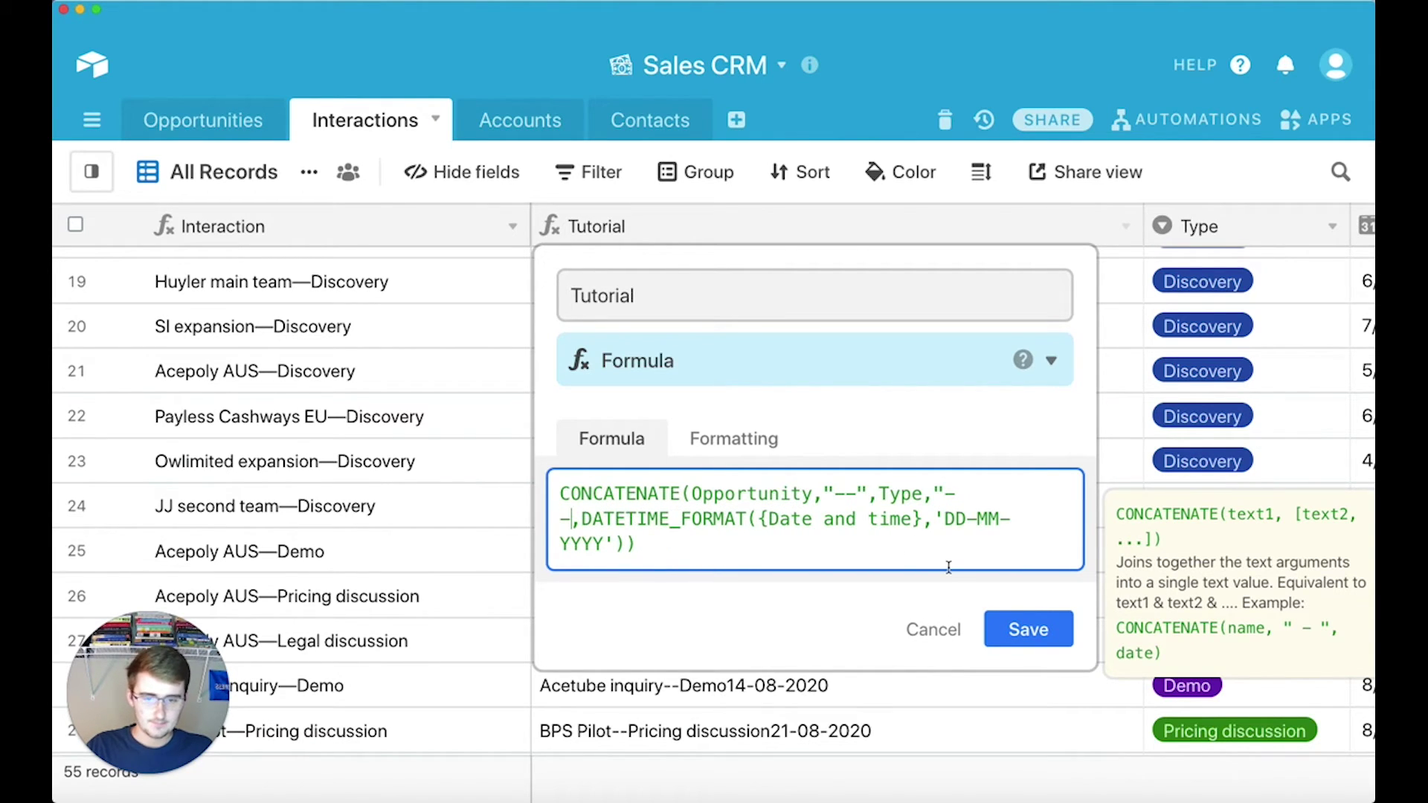
{"action": "type", "text": "\""}
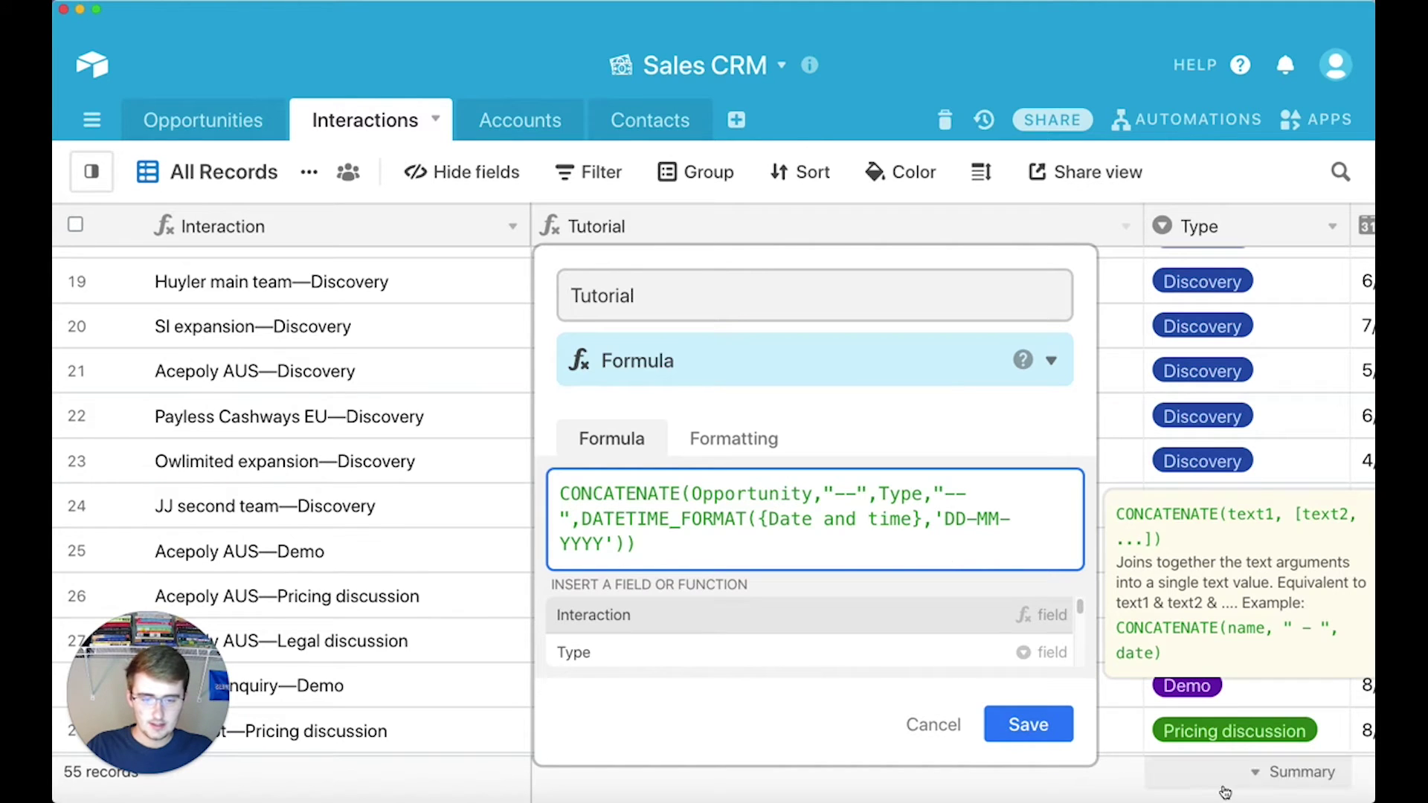
{"action": "left_click", "coordinate": [1052, 730]}
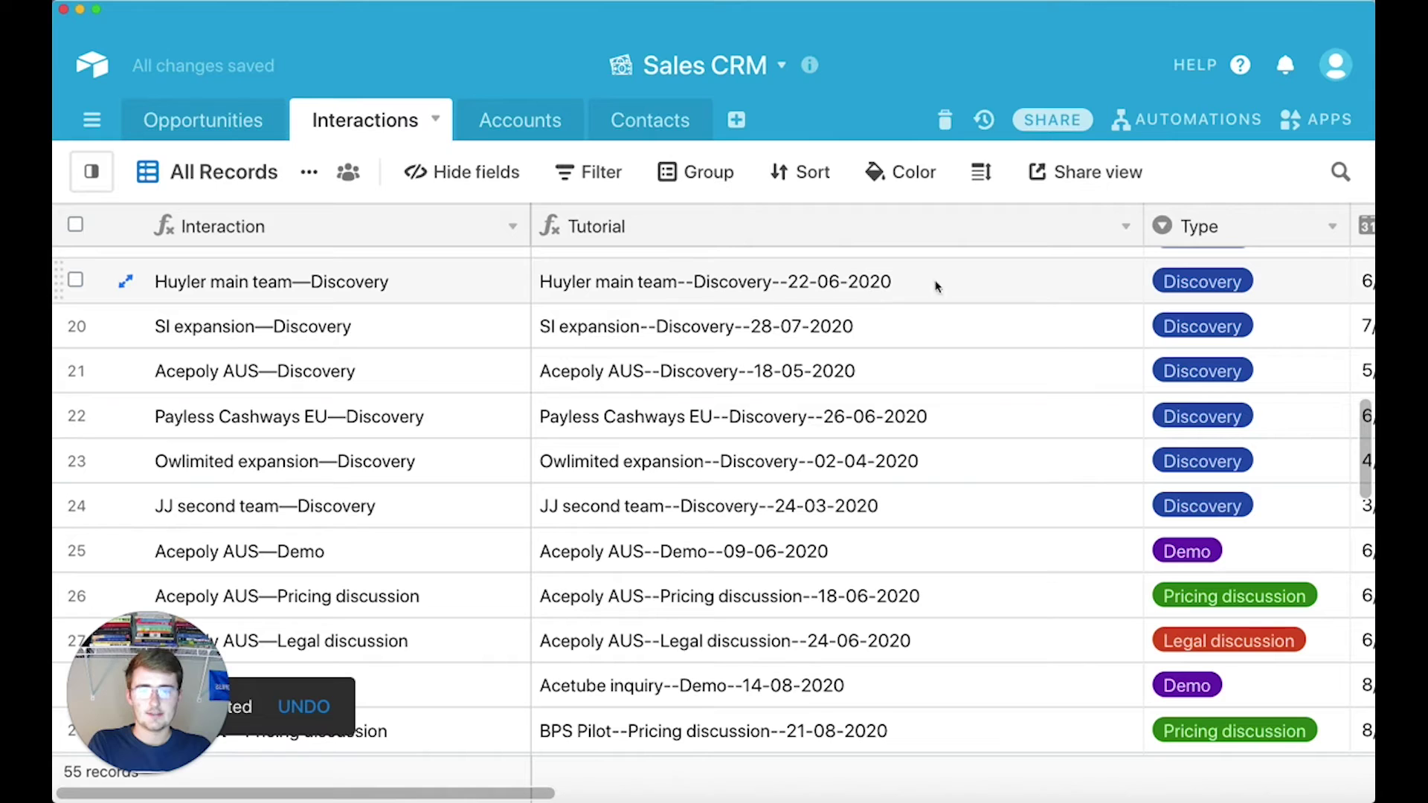
Change the date pattern from DD-MM-YYYY to DD/MM/YYYY and save
{"action": "left_click", "coordinate": [1131, 227]}
{"action": "left_click", "coordinate": [854, 205]}
{"action": "left_click", "coordinate": [975, 518]}
{"action": "key", "text": "BackSpace"}
{"action": "type", "text": "/MM-YYYY'))"}
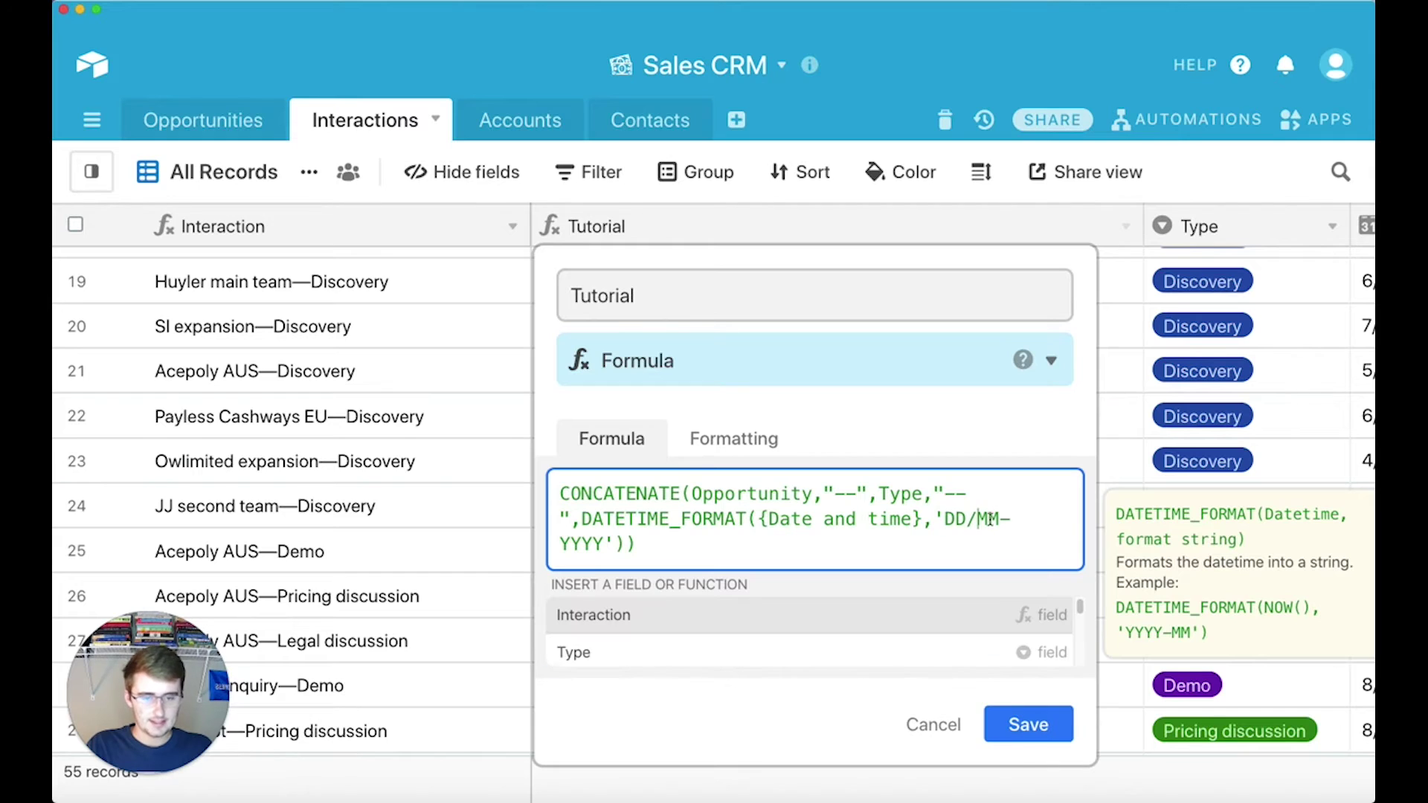
{"action": "left_click", "coordinate": [1009, 518]}
{"action": "key", "text": "BackSpace"}
{"action": "type", "text": "/"}
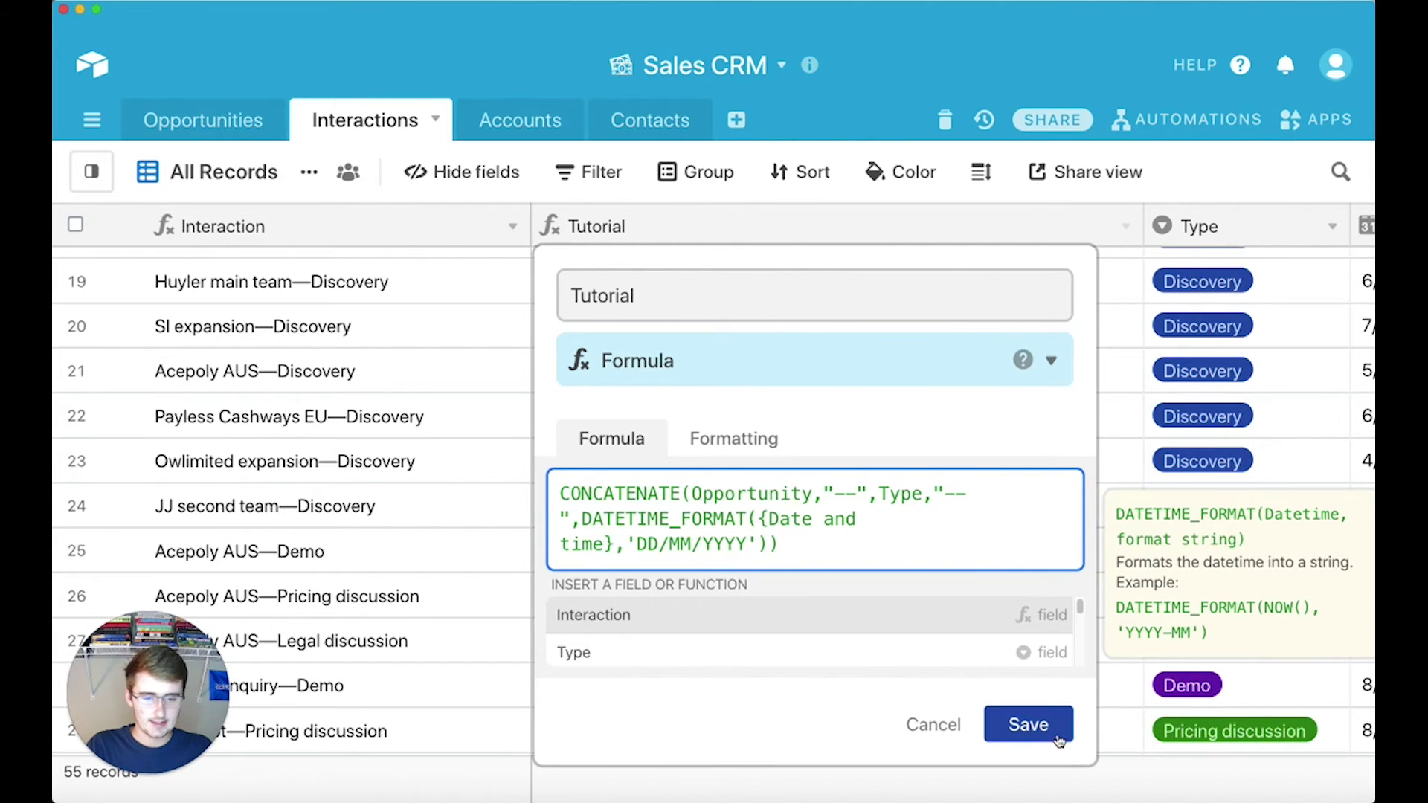
{"action": "left_click", "coordinate": [1034, 723]}
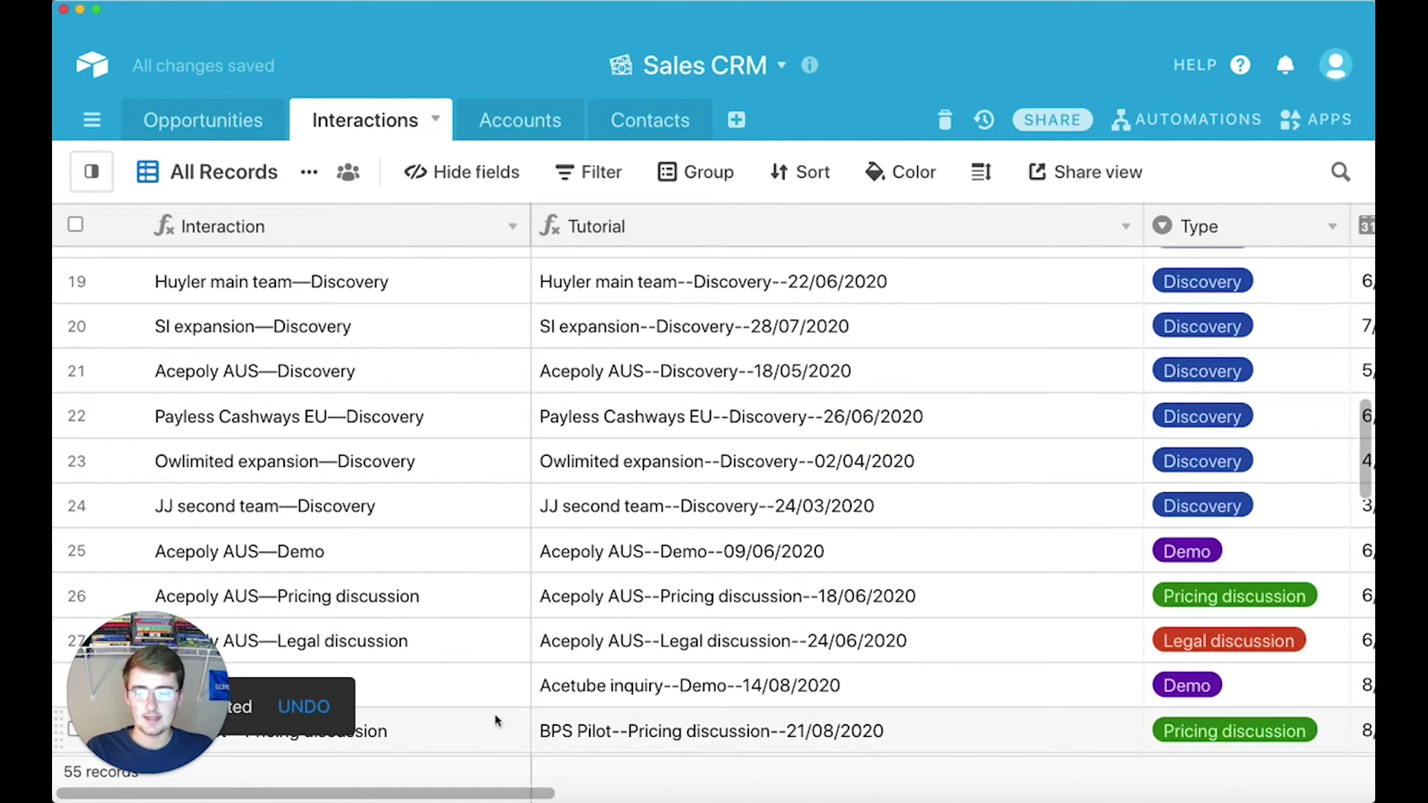
Scroll right, widen the Email (from Contact) column, then scroll back to Tutorial
{"action": "left_click_drag", "start_coordinate": [461, 791], "coordinate": [658, 796]}
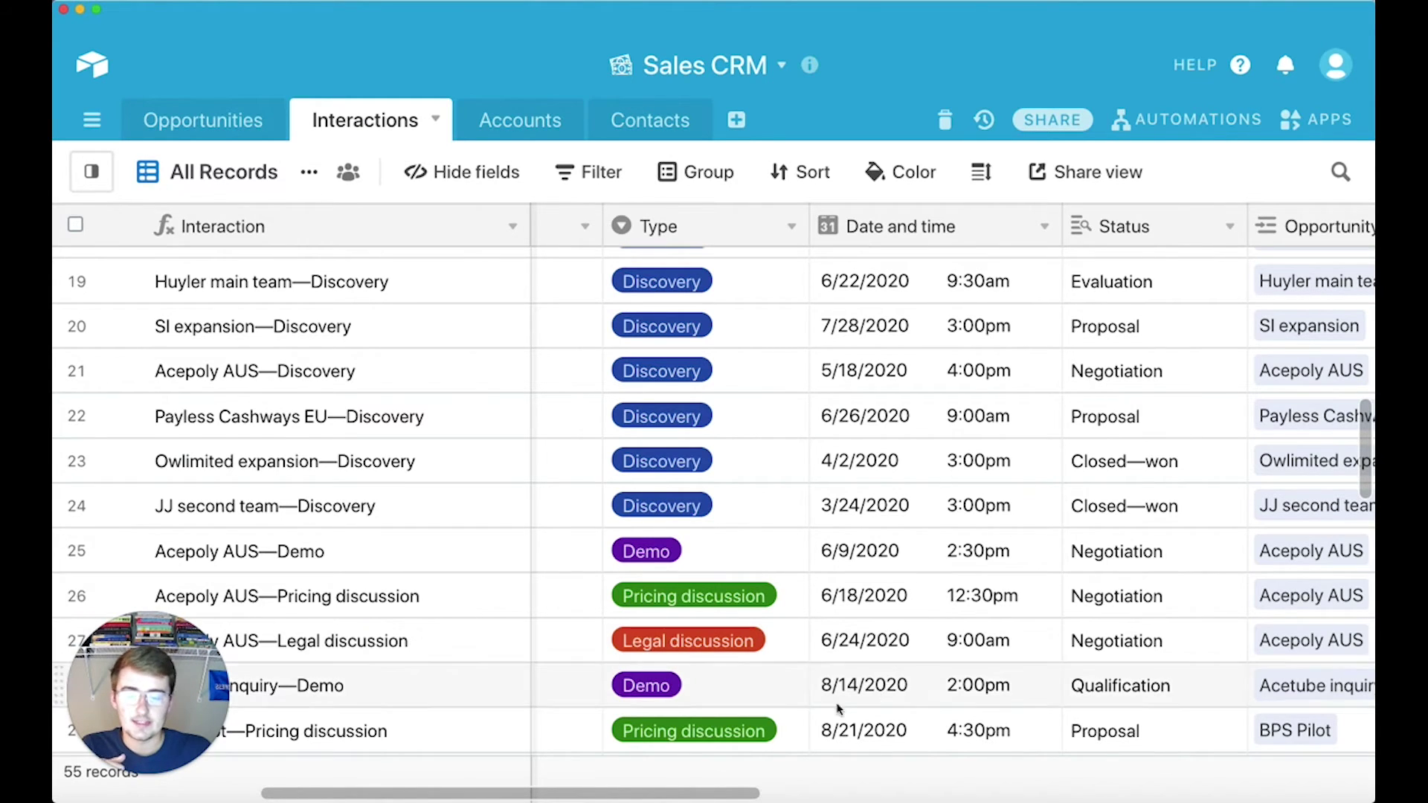
{"action": "left_click_drag", "start_coordinate": [718, 796], "coordinate": [1182, 793]}
{"action": "left_click_drag", "start_coordinate": [1035, 235], "coordinate": [1217, 235]}
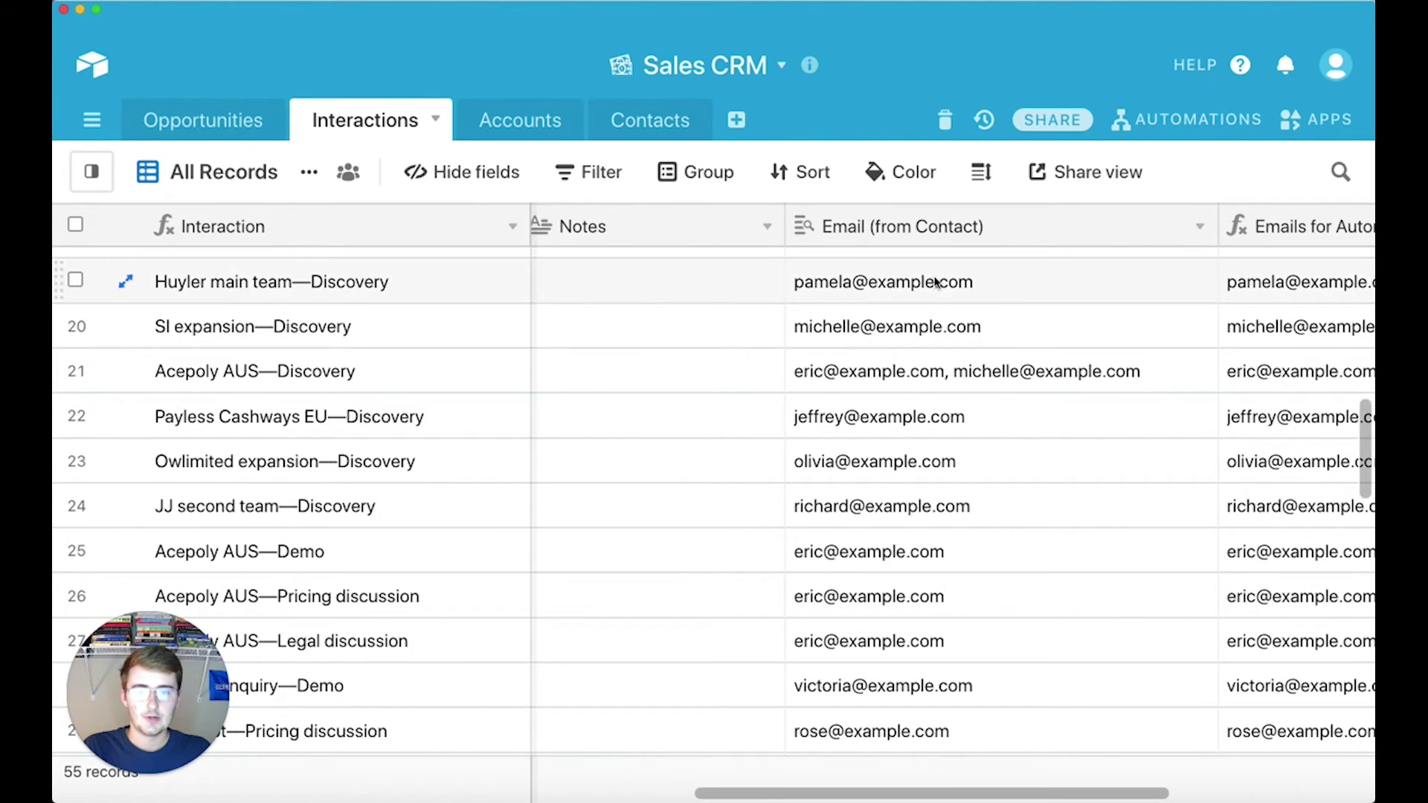
{"action": "left_click_drag", "start_coordinate": [878, 795], "coordinate": [282, 785]}
Append a "--" separator after the date in the Tutorial formula and save
{"action": "right_click", "coordinate": [566, 227]}
{"action": "left_click", "coordinate": [606, 250]}
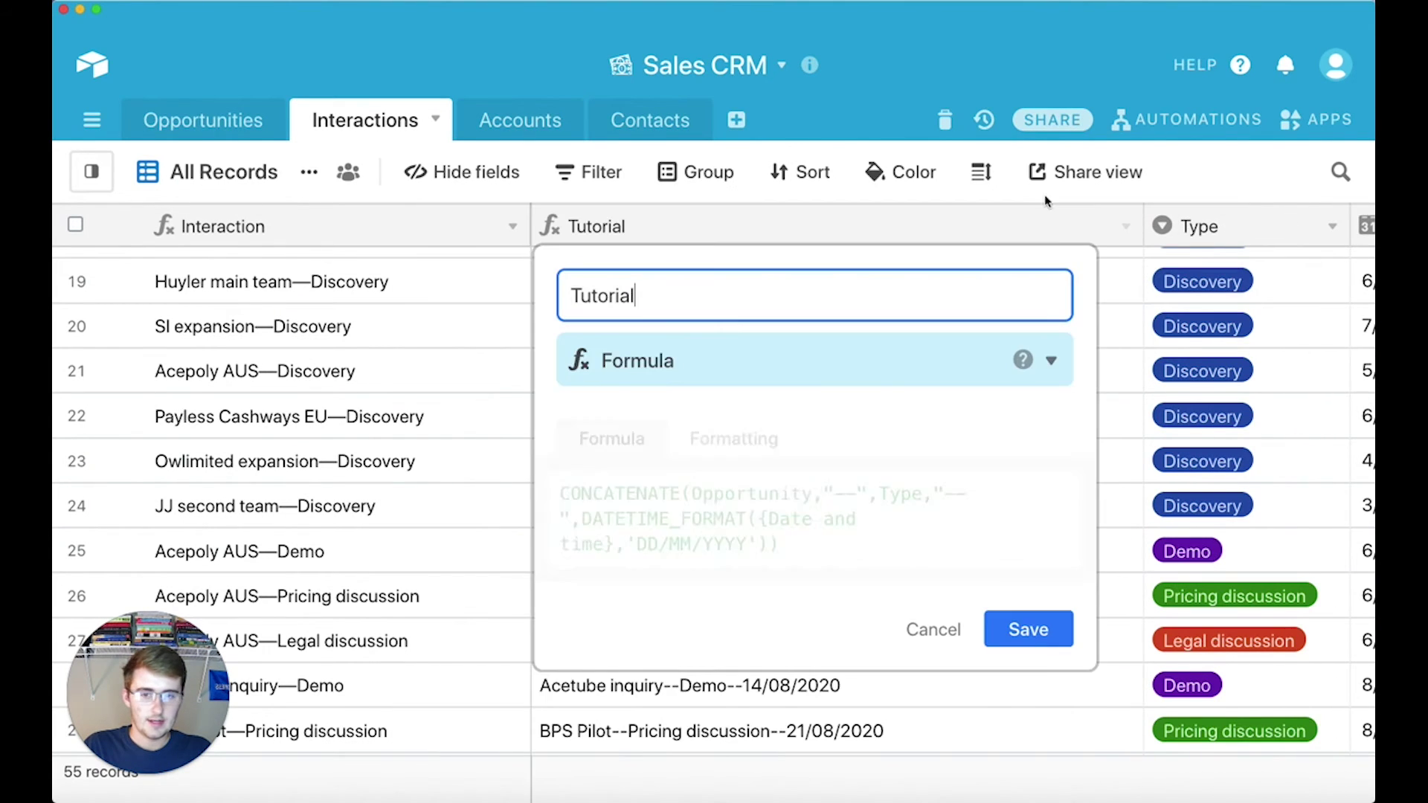
{"action": "left_click", "coordinate": [769, 545]}
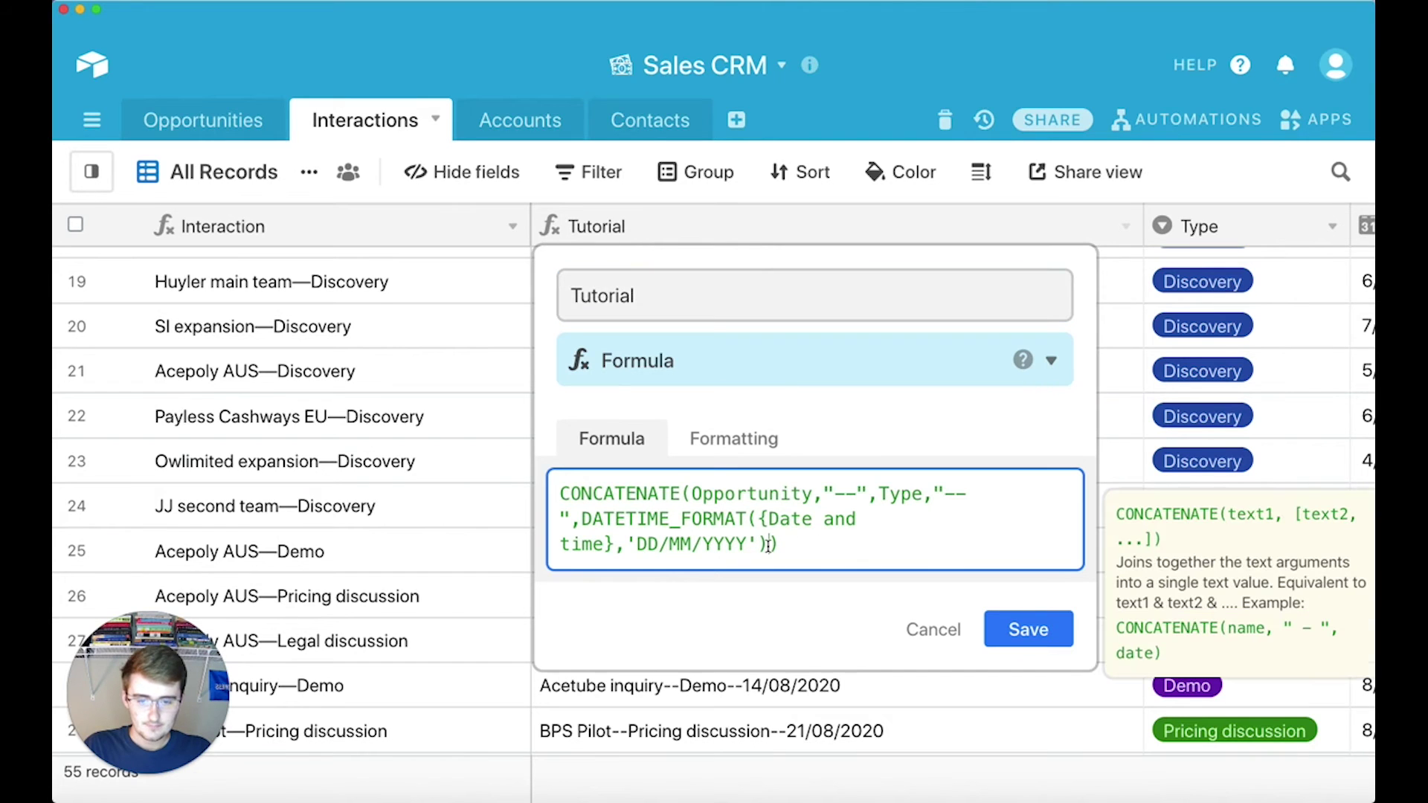
{"action": "type", "text": ",-"}
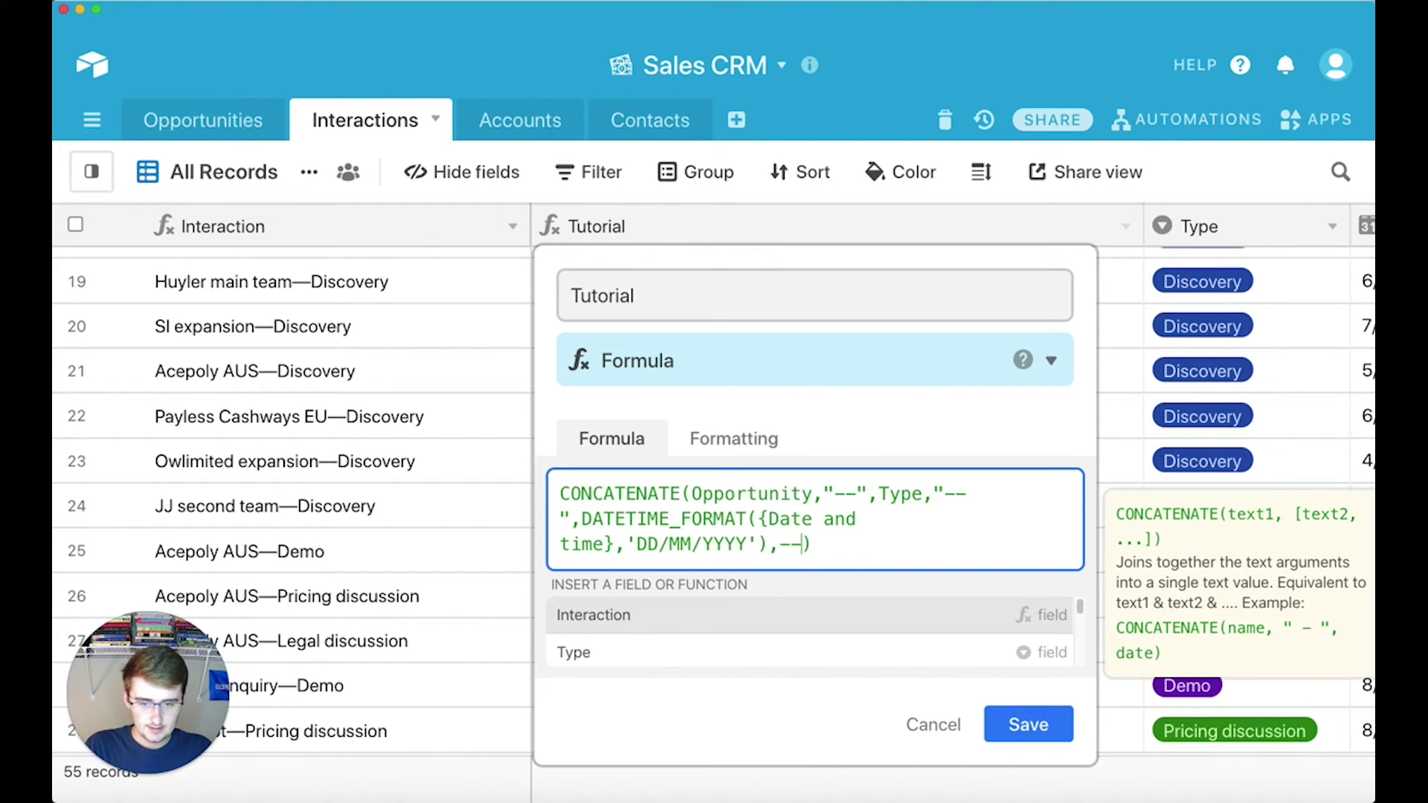
{"action": "key", "text": "BackSpace"}
{"action": "type", "text": "\""}
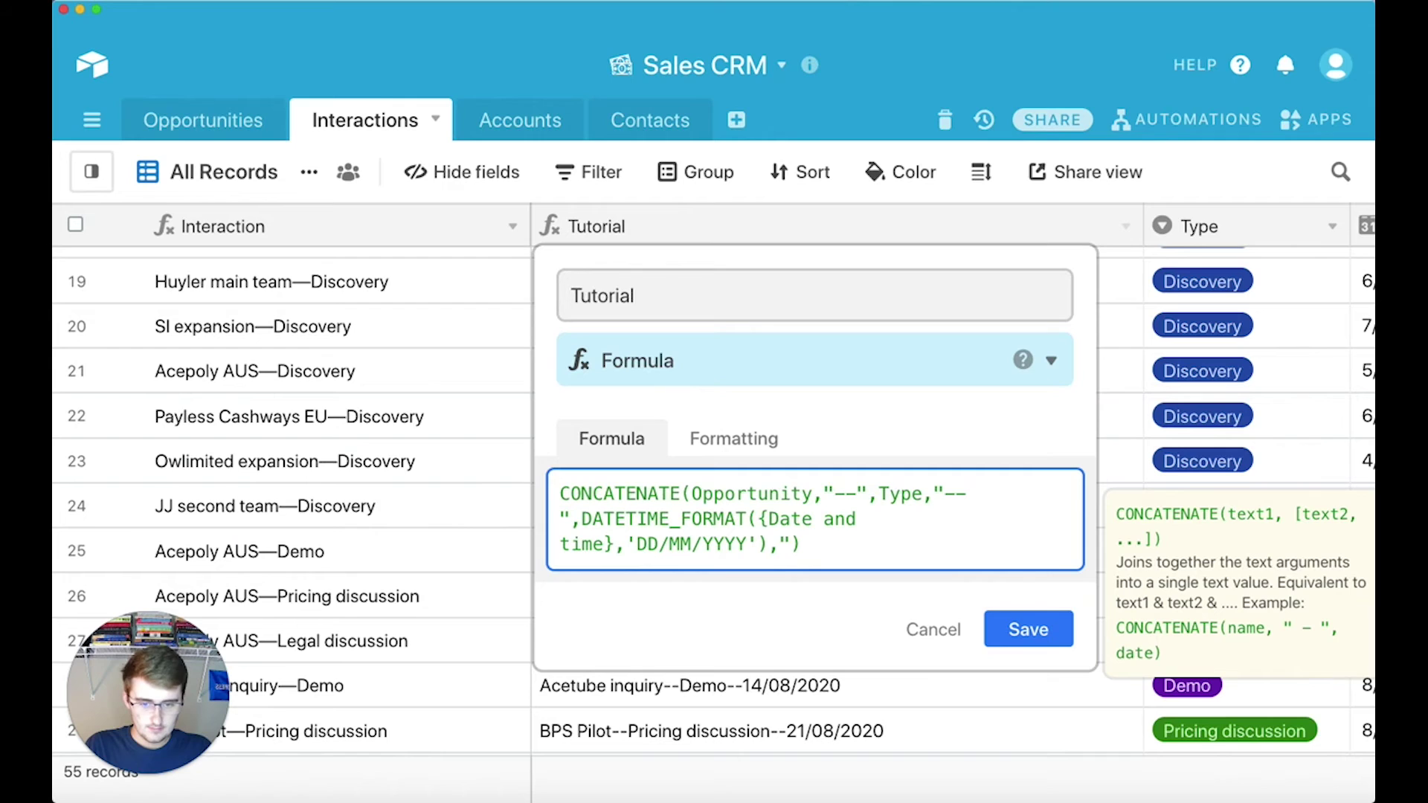
{"action": "type", "text": "--\","}
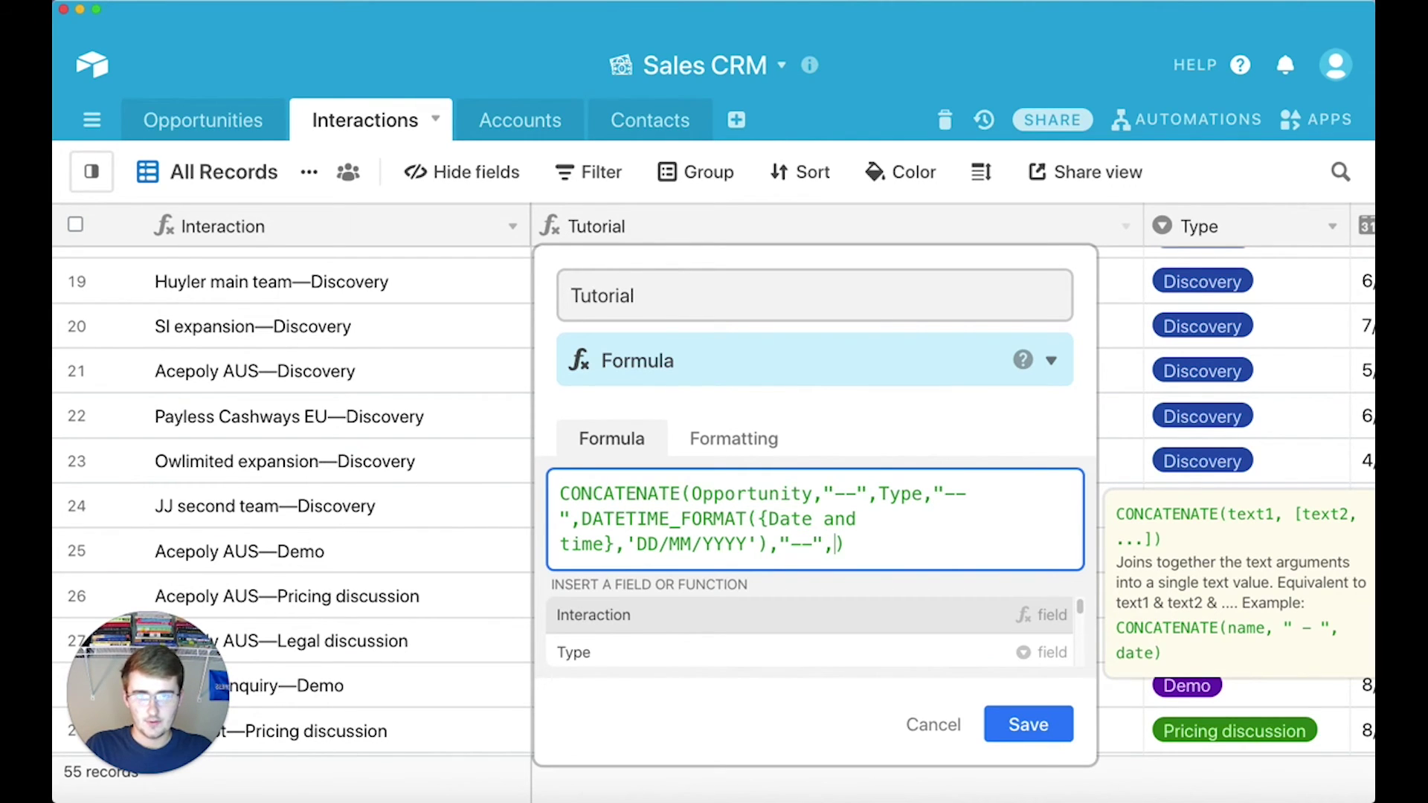
{"action": "scroll", "coordinate": [730, 629], "scroll_direction": "down", "scroll_amount": 5}
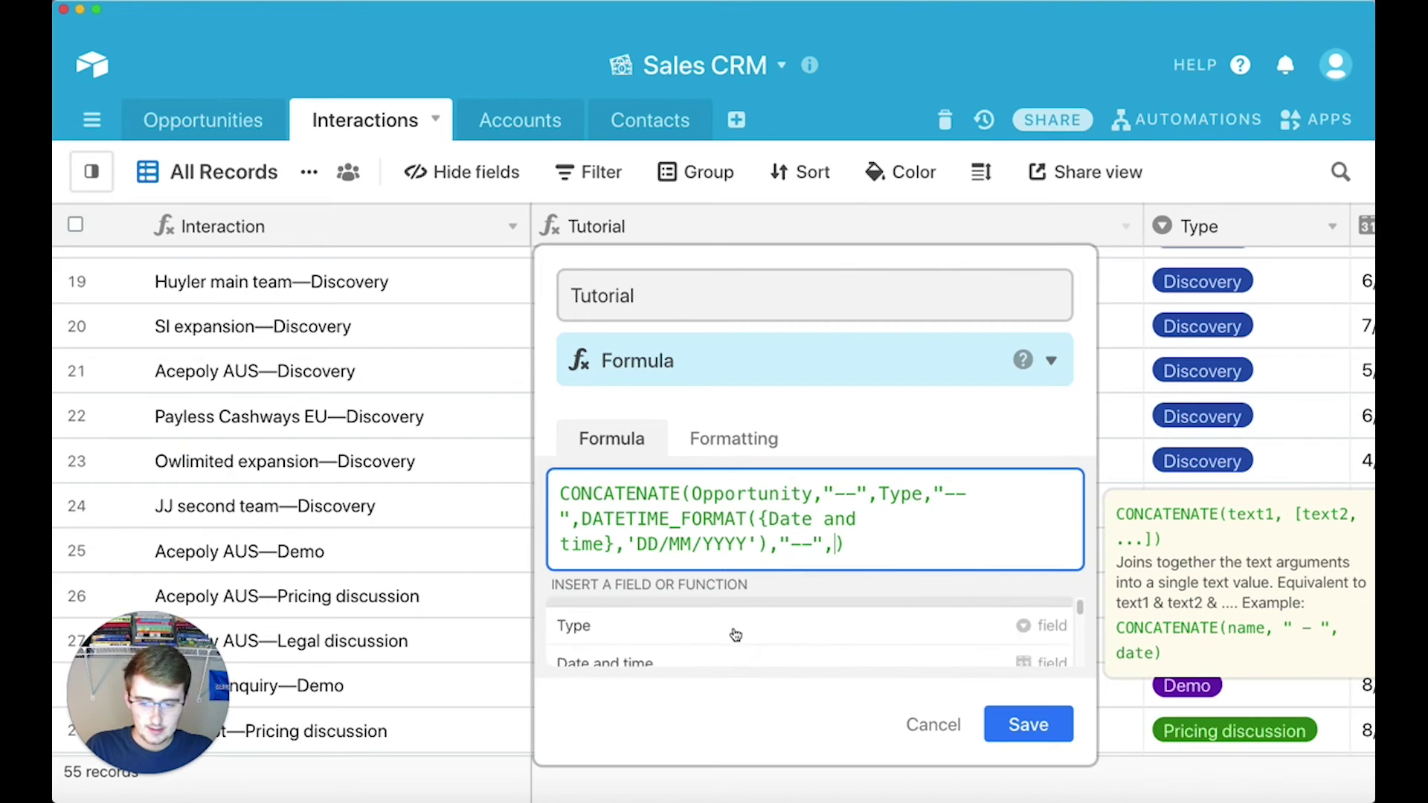
{"action": "scroll", "coordinate": [716, 614], "scroll_direction": "down", "scroll_amount": 2}
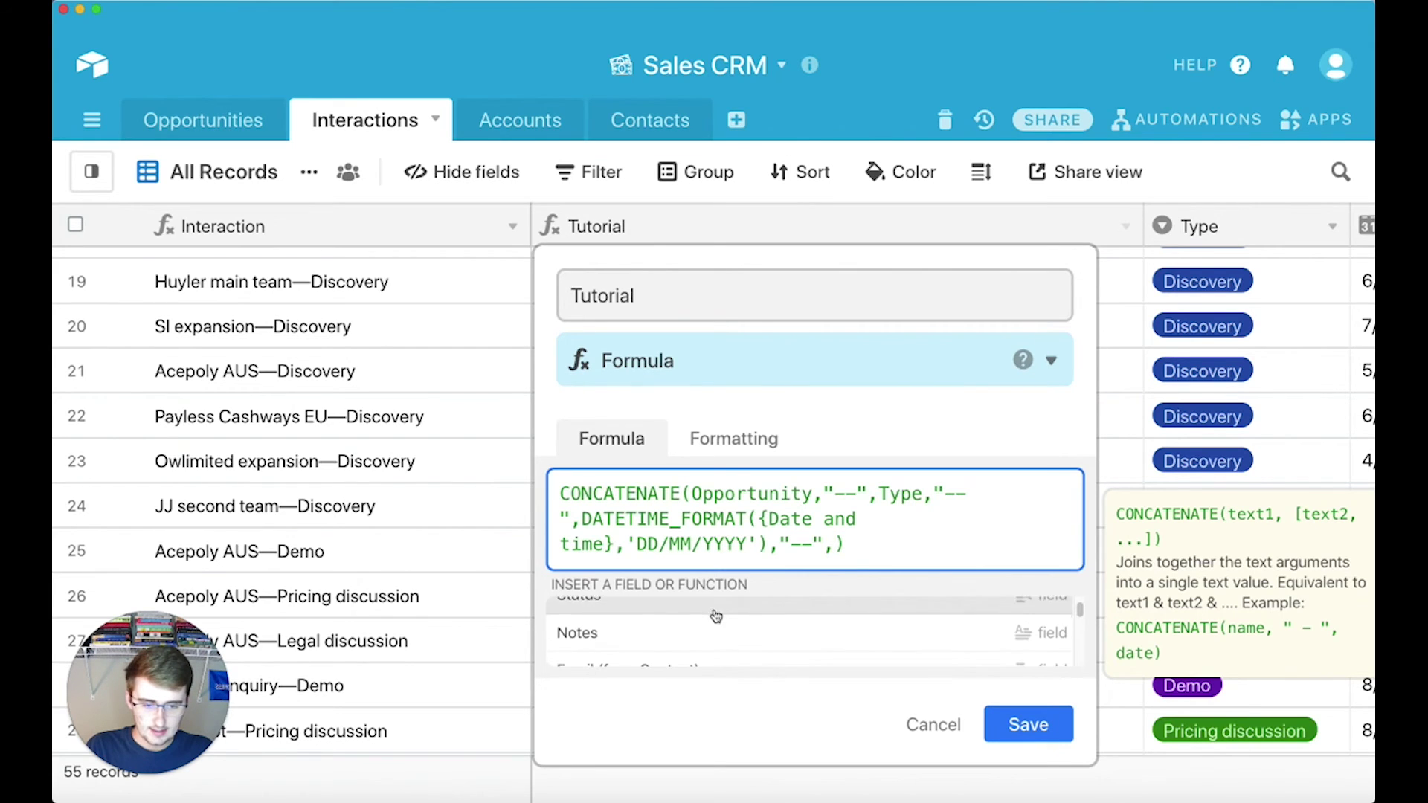
{"action": "key", "text": "BackSpace"}
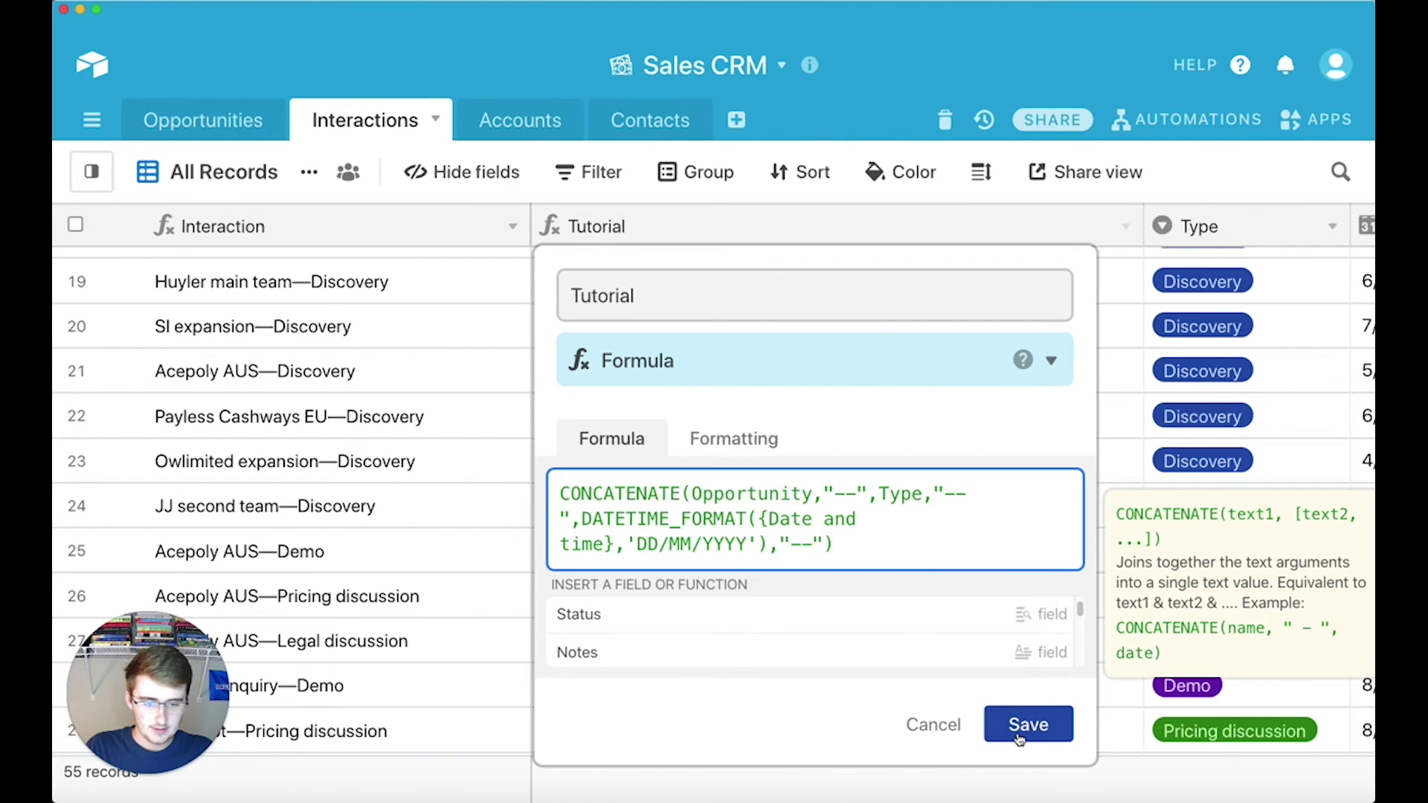
{"action": "left_click", "coordinate": [1028, 724]}
{"action": "scroll", "coordinate": [384, 766], "scroll_direction": "right", "scroll_amount": 3}
{"action": "scroll", "coordinate": [384, 766], "scroll_direction": "left", "scroll_amount": 3}
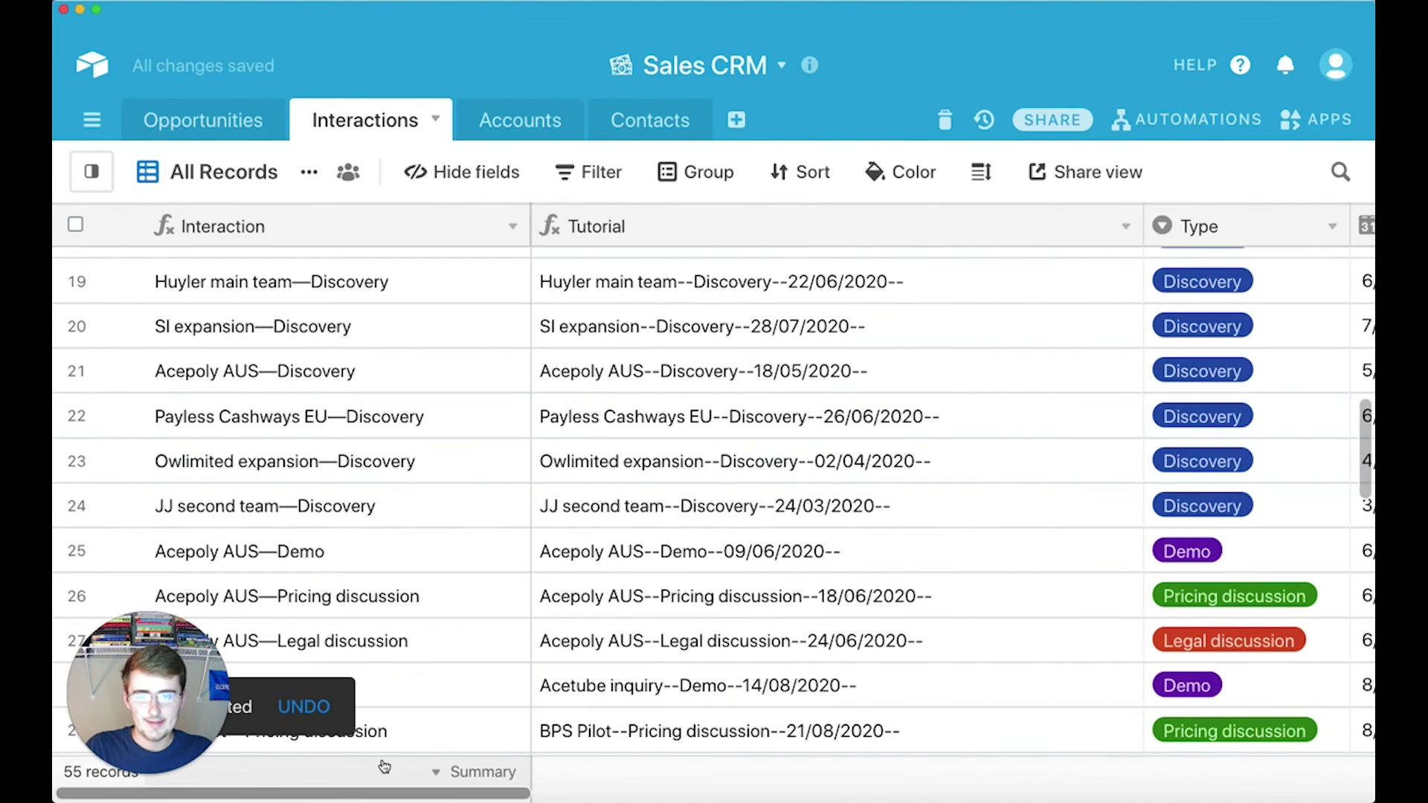
Add the Email (from Contact) field at the formula's end, save, and widen Tutorial
{"action": "left_click", "coordinate": [1124, 227]}
{"action": "left_click", "coordinate": [1053, 207]}
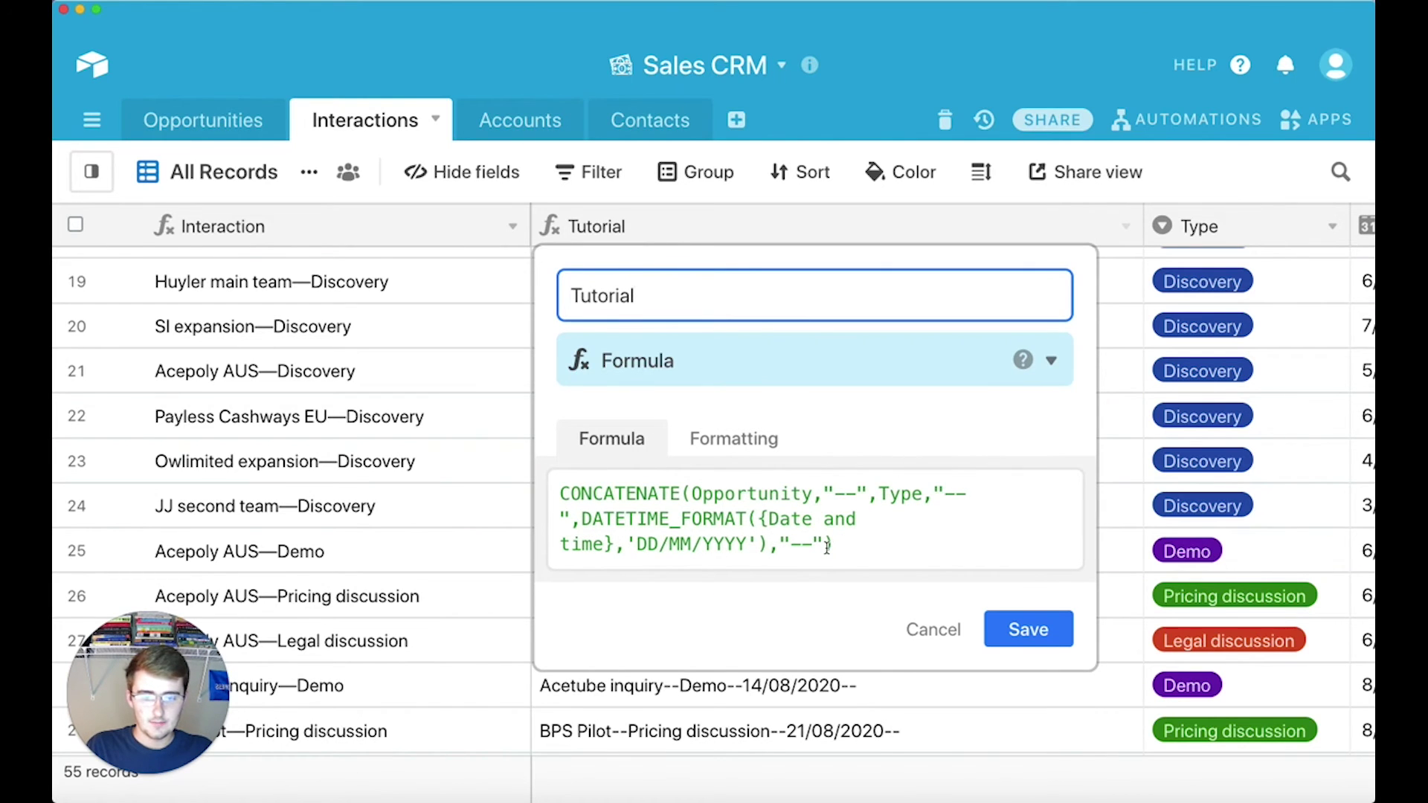
{"action": "left_click", "coordinate": [827, 545]}
{"action": "type", "text": ","}
{"action": "type", "text": "Email"}
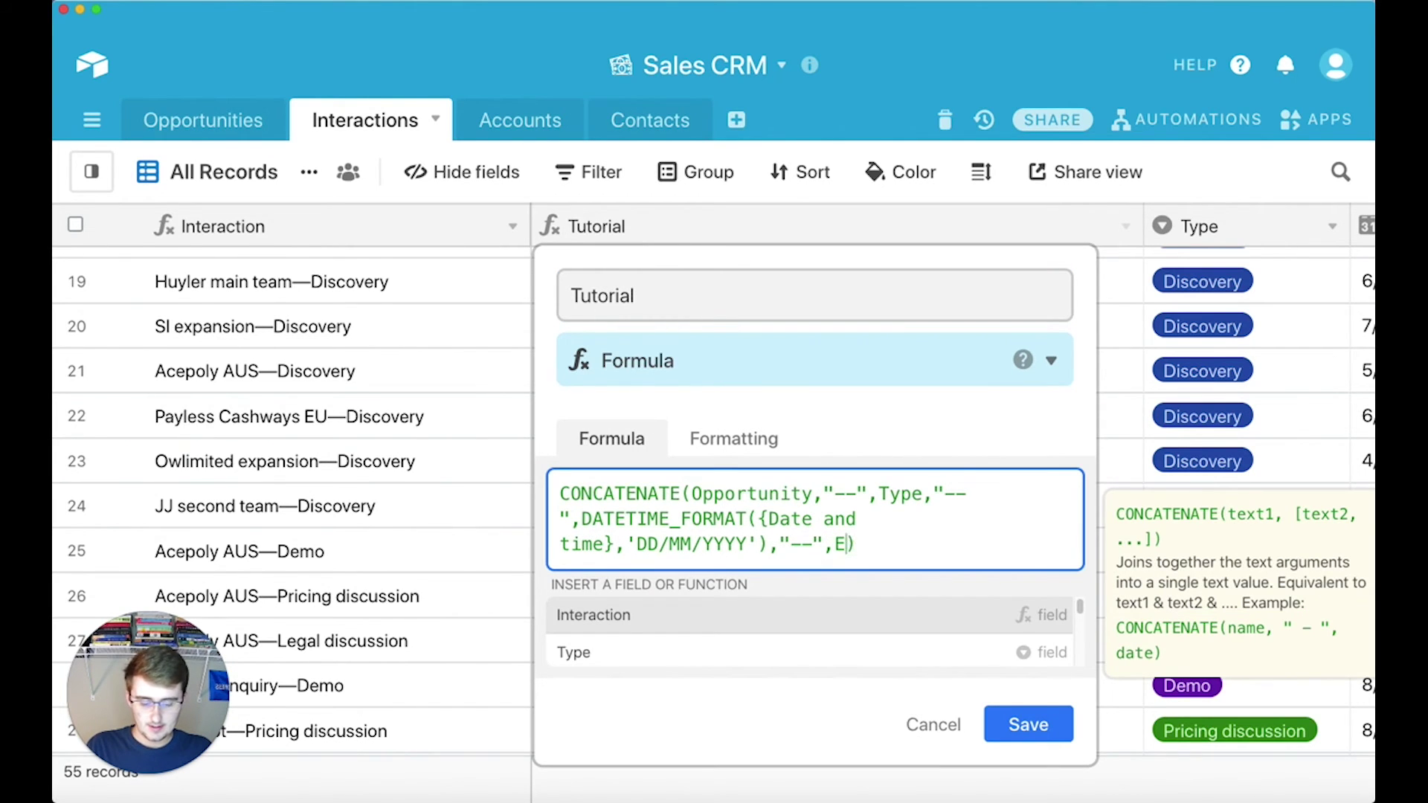
{"action": "left_click", "coordinate": [791, 625]}
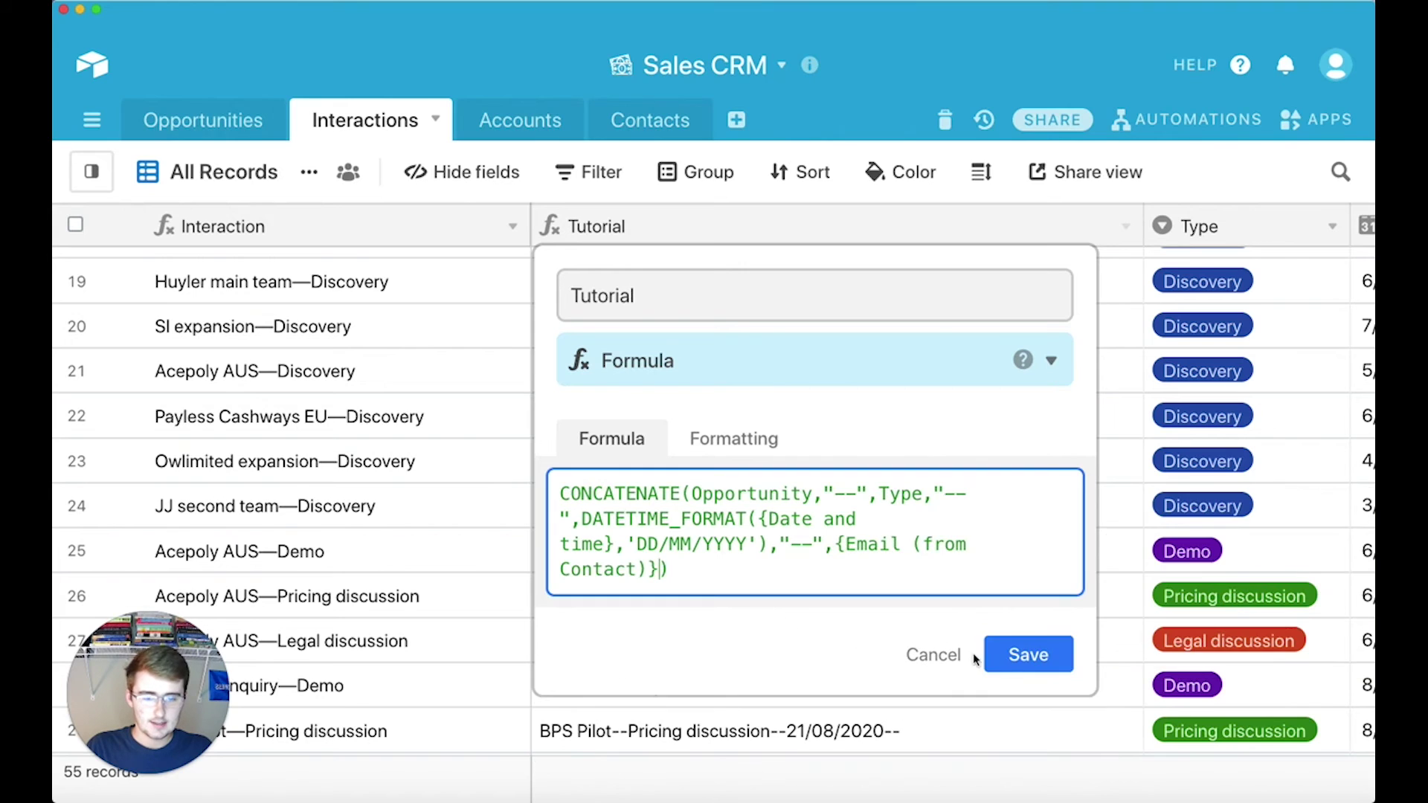
{"action": "left_click", "coordinate": [1027, 725]}
{"action": "left_click_drag", "start_coordinate": [1143, 226], "coordinate": [1336, 214]}
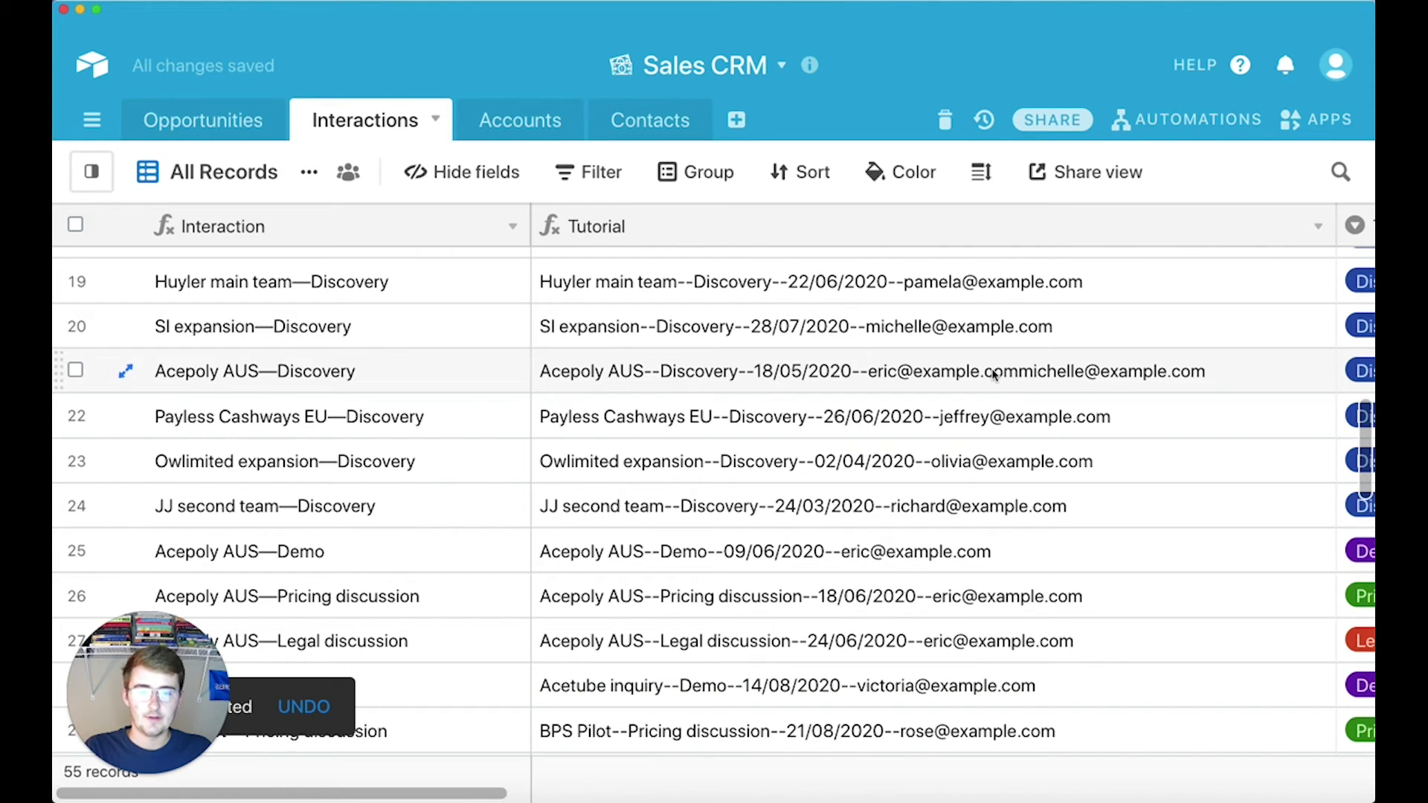
Wrap the Email (from Contact) reference in an ARRAYJOIN function
{"action": "left_click", "coordinate": [1317, 226]}
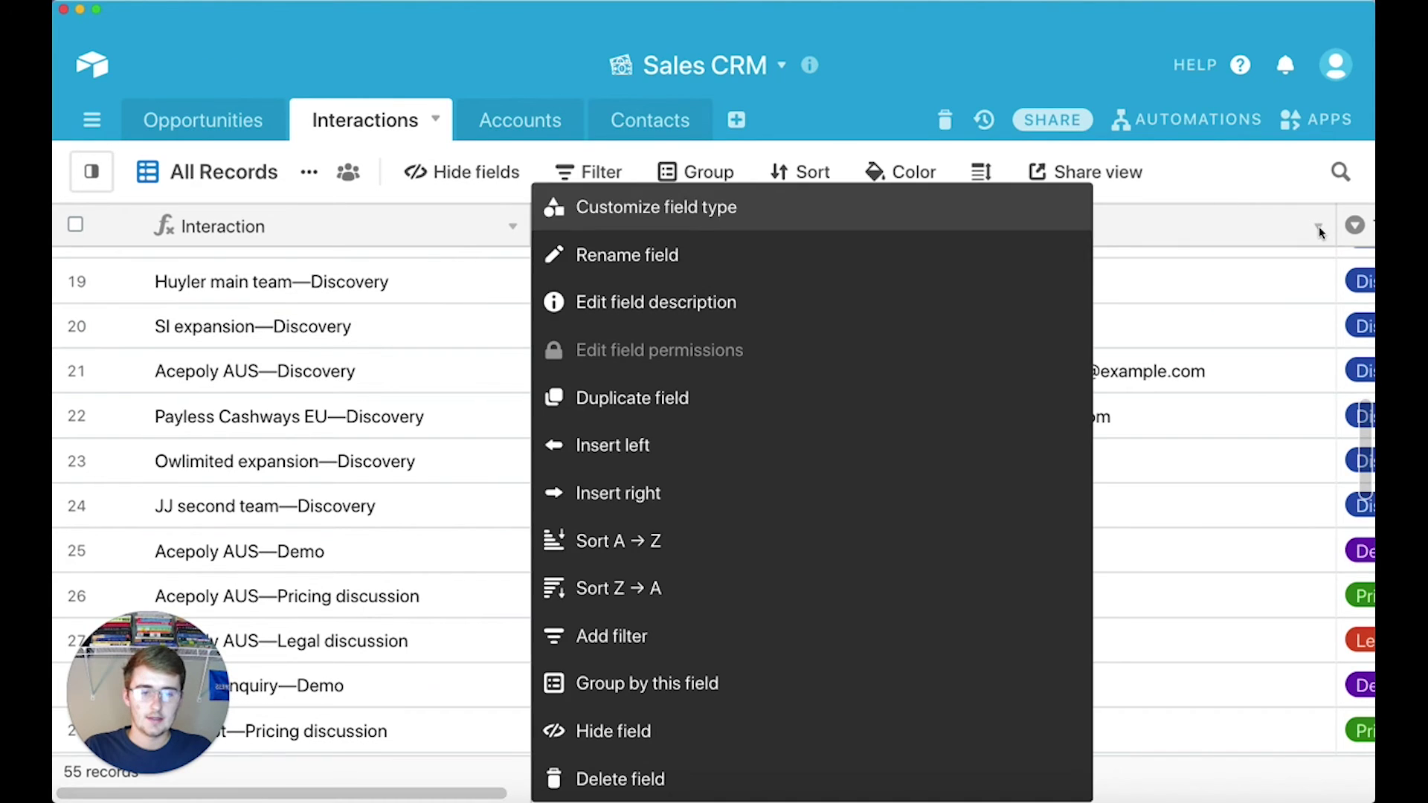
{"action": "left_click", "coordinate": [801, 223]}
{"action": "left_click", "coordinate": [837, 546]}
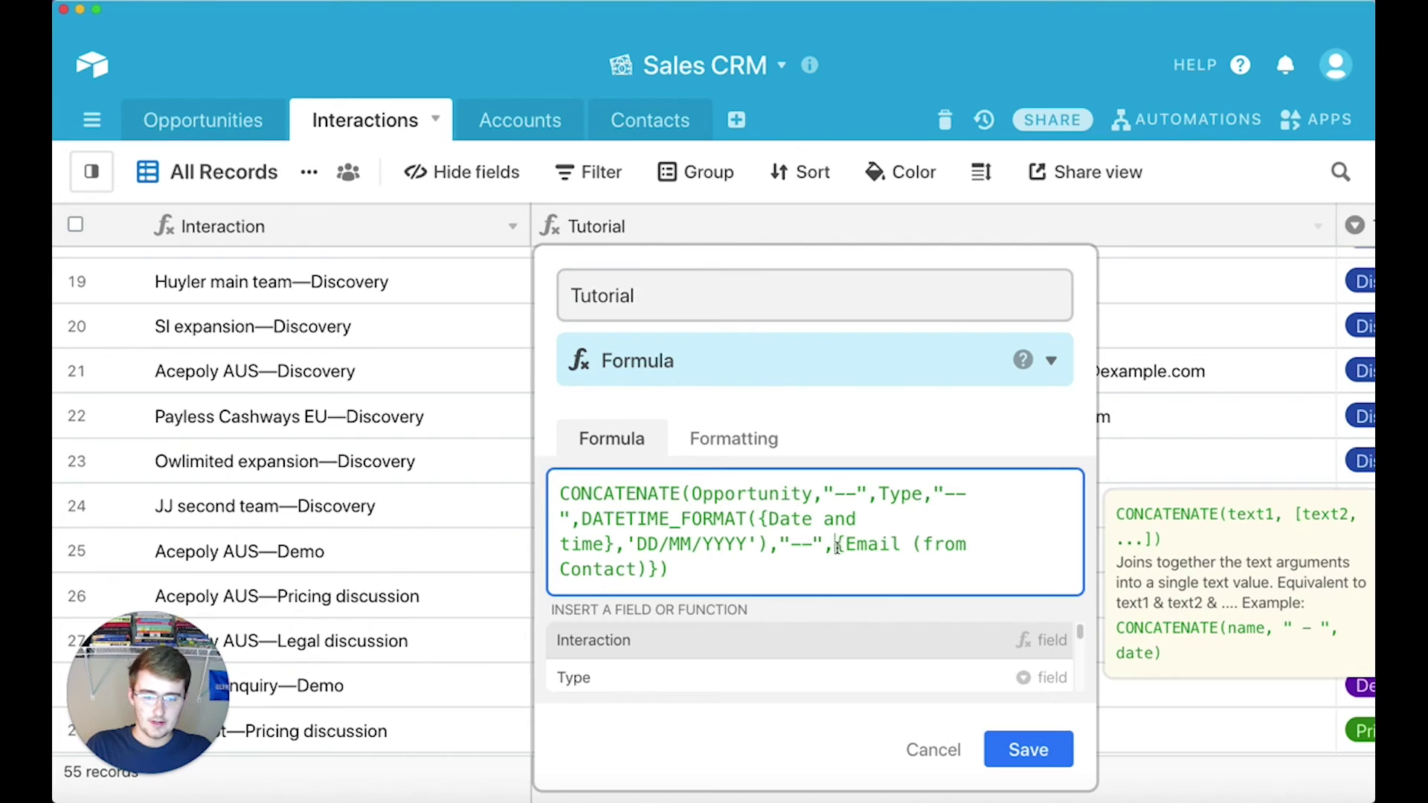
{"action": "type", "text": "araay"}
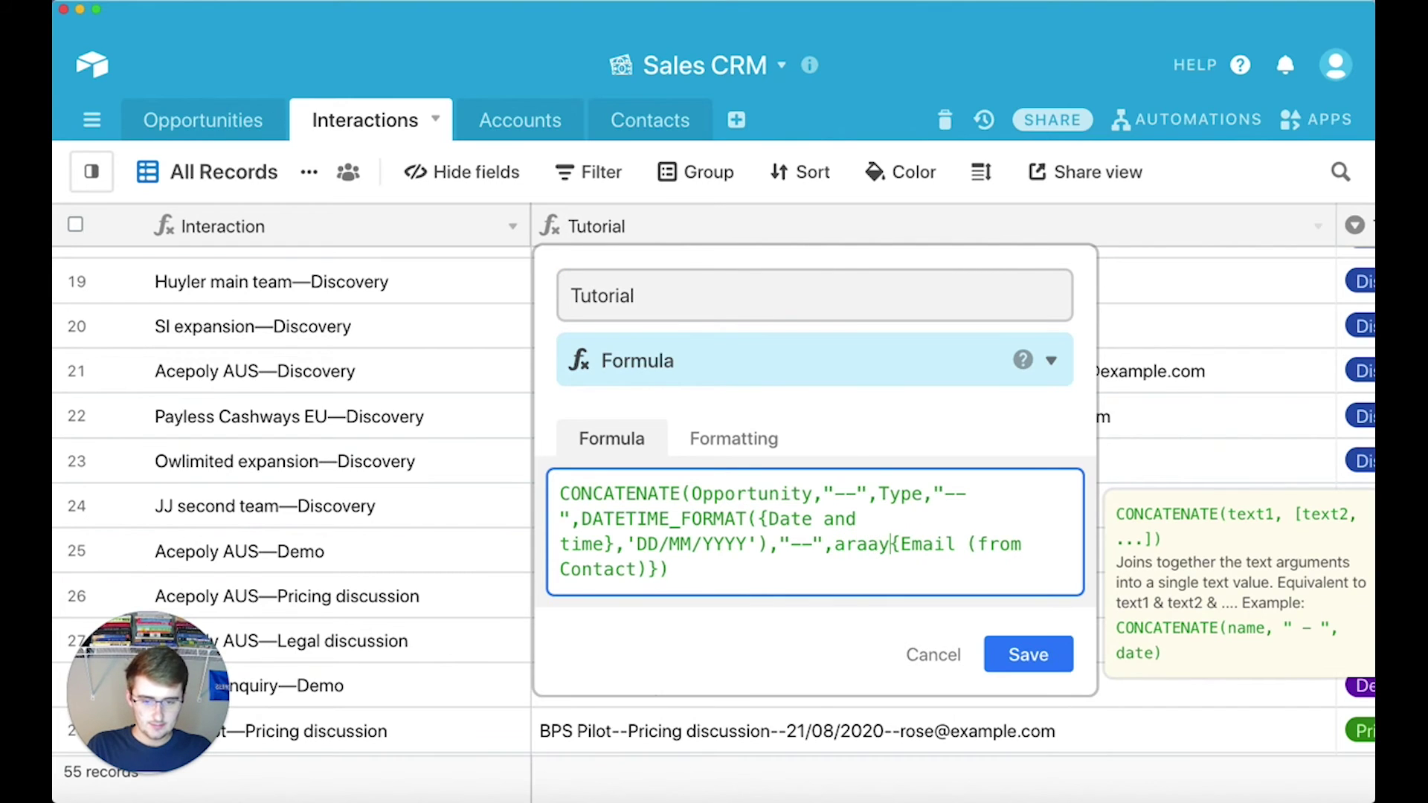
{"action": "key", "text": "BackSpace"}
{"action": "key", "text": "BackSpace"}
{"action": "key", "text": "BackSpace"}
{"action": "type", "text": "r"}
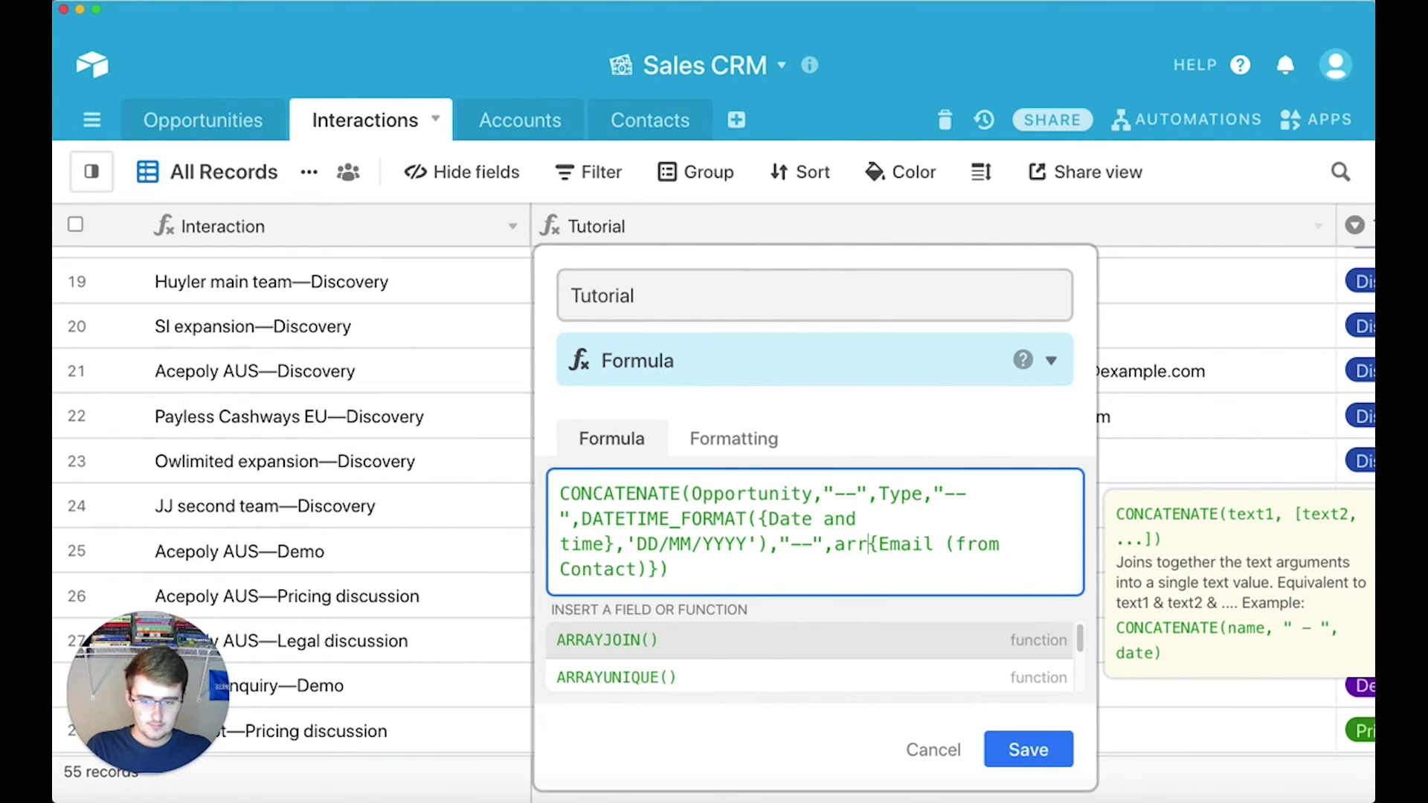
{"action": "left_click", "coordinate": [767, 644]}
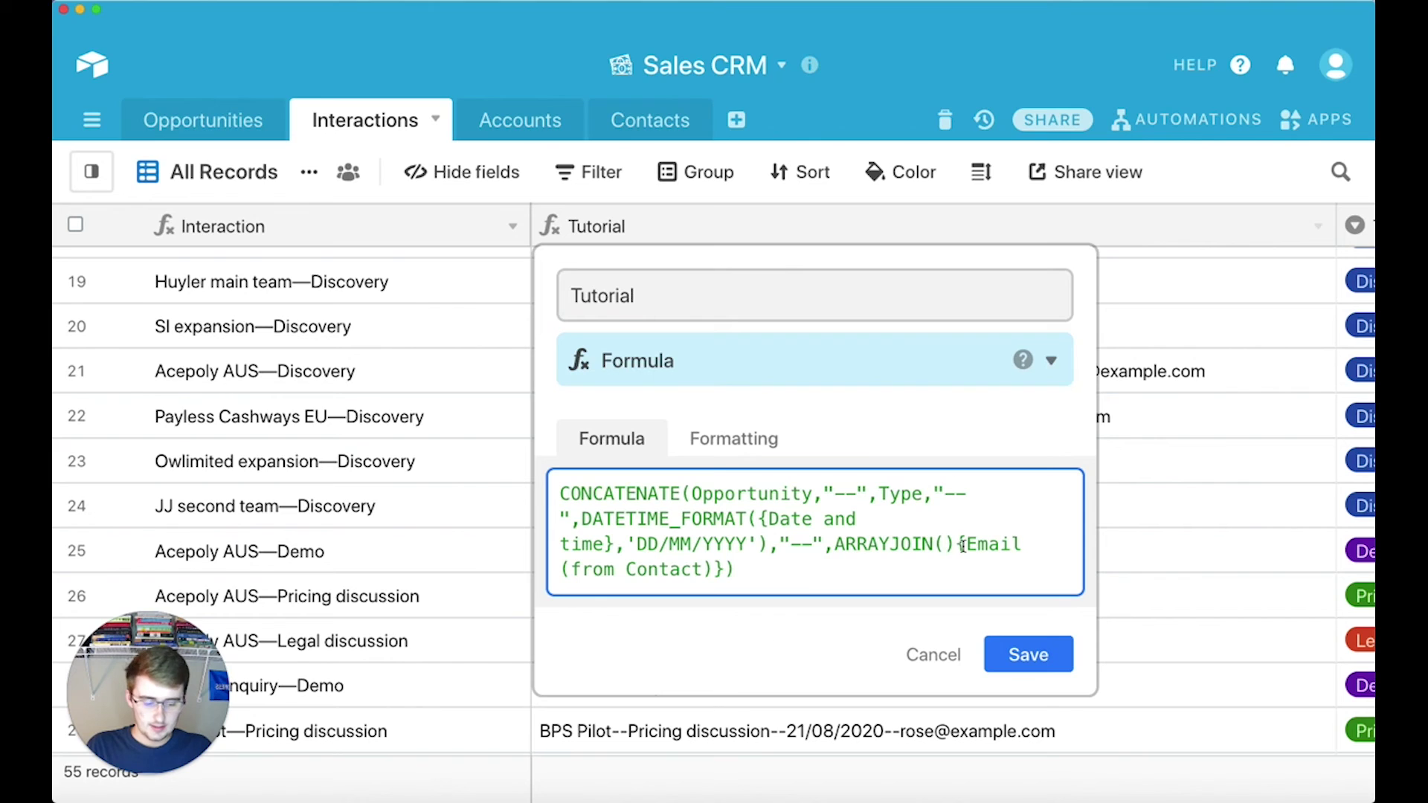
{"action": "key", "text": "BackSpace"}
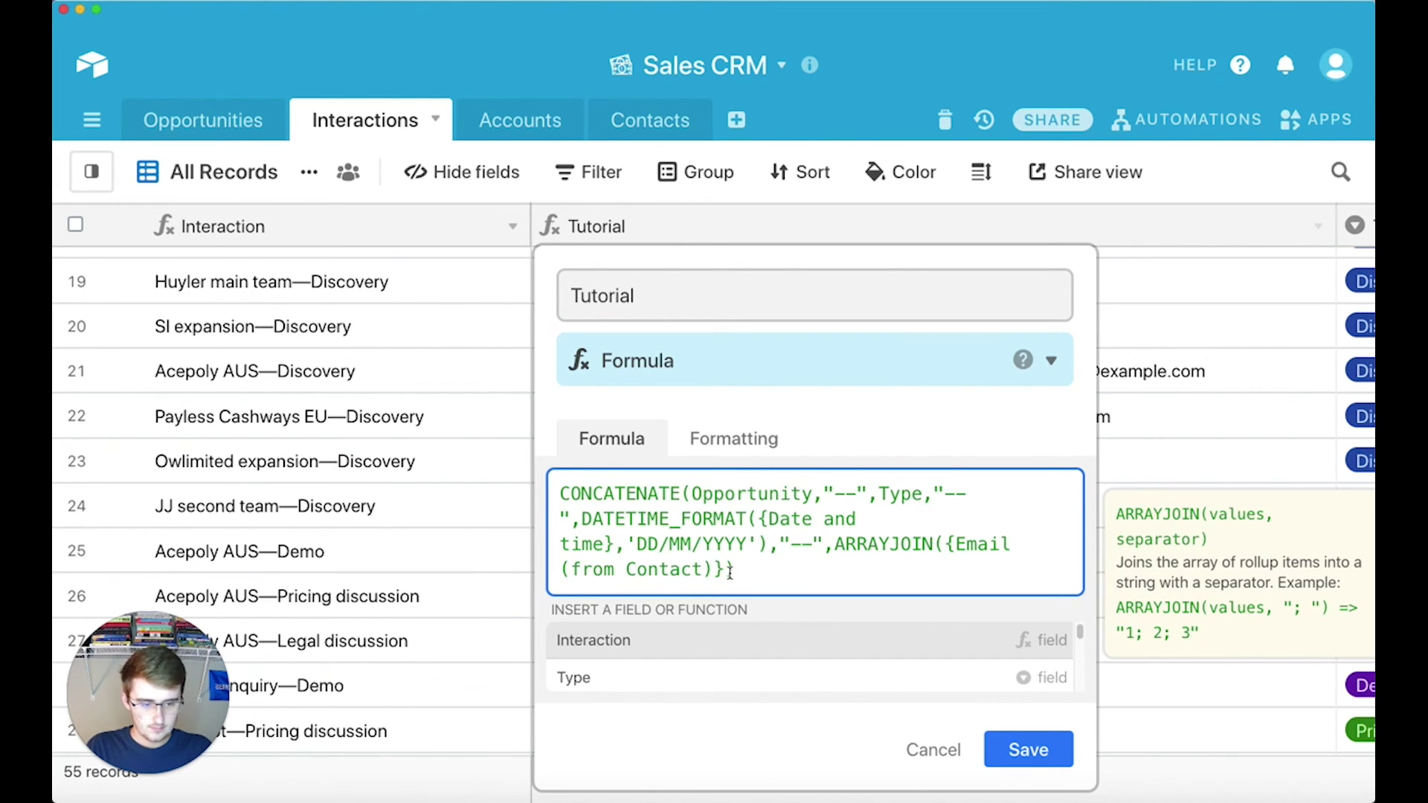
{"action": "type", "text": ")"}
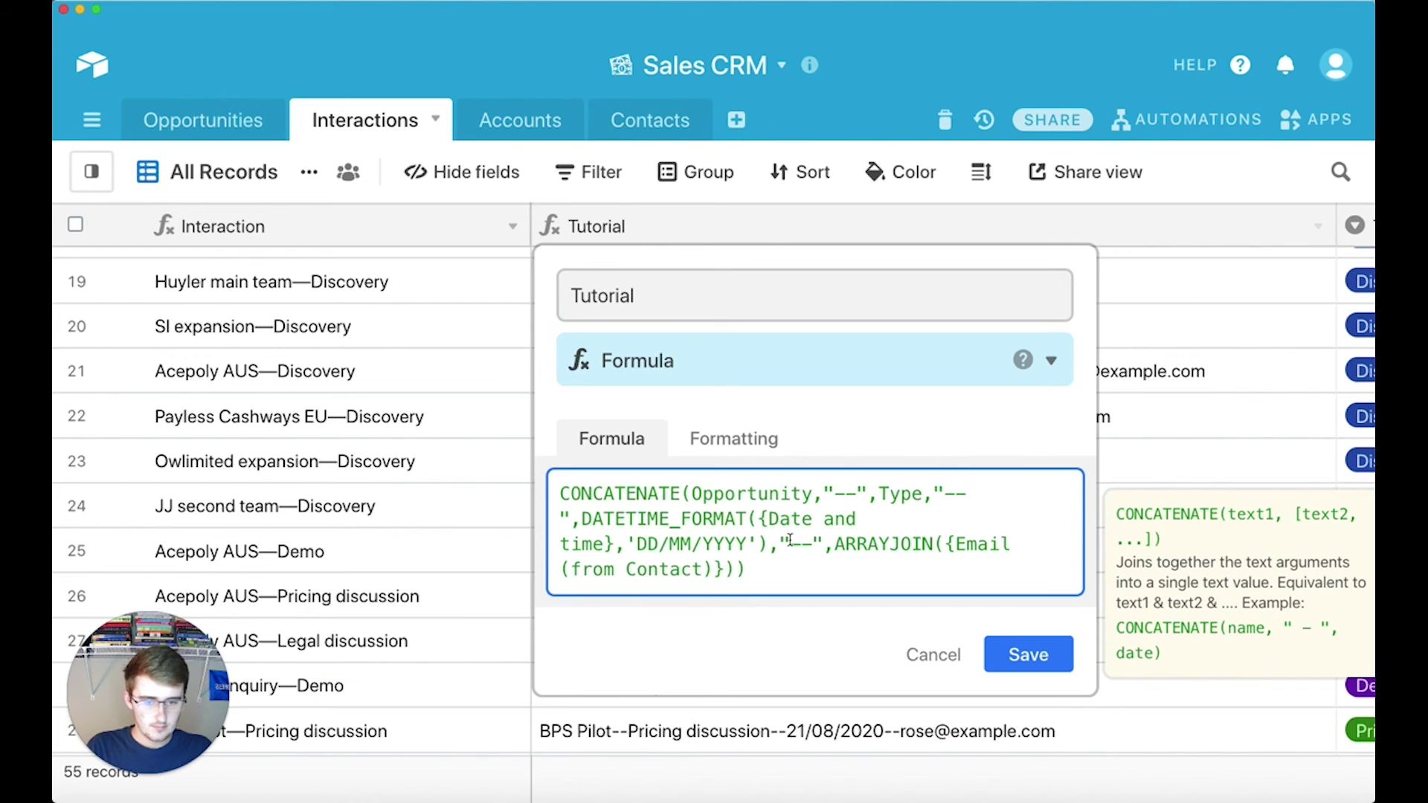
Give ARRAYJOIN a ", " separator argument and save the Tutorial formula
{"action": "left_click", "coordinate": [891, 537]}
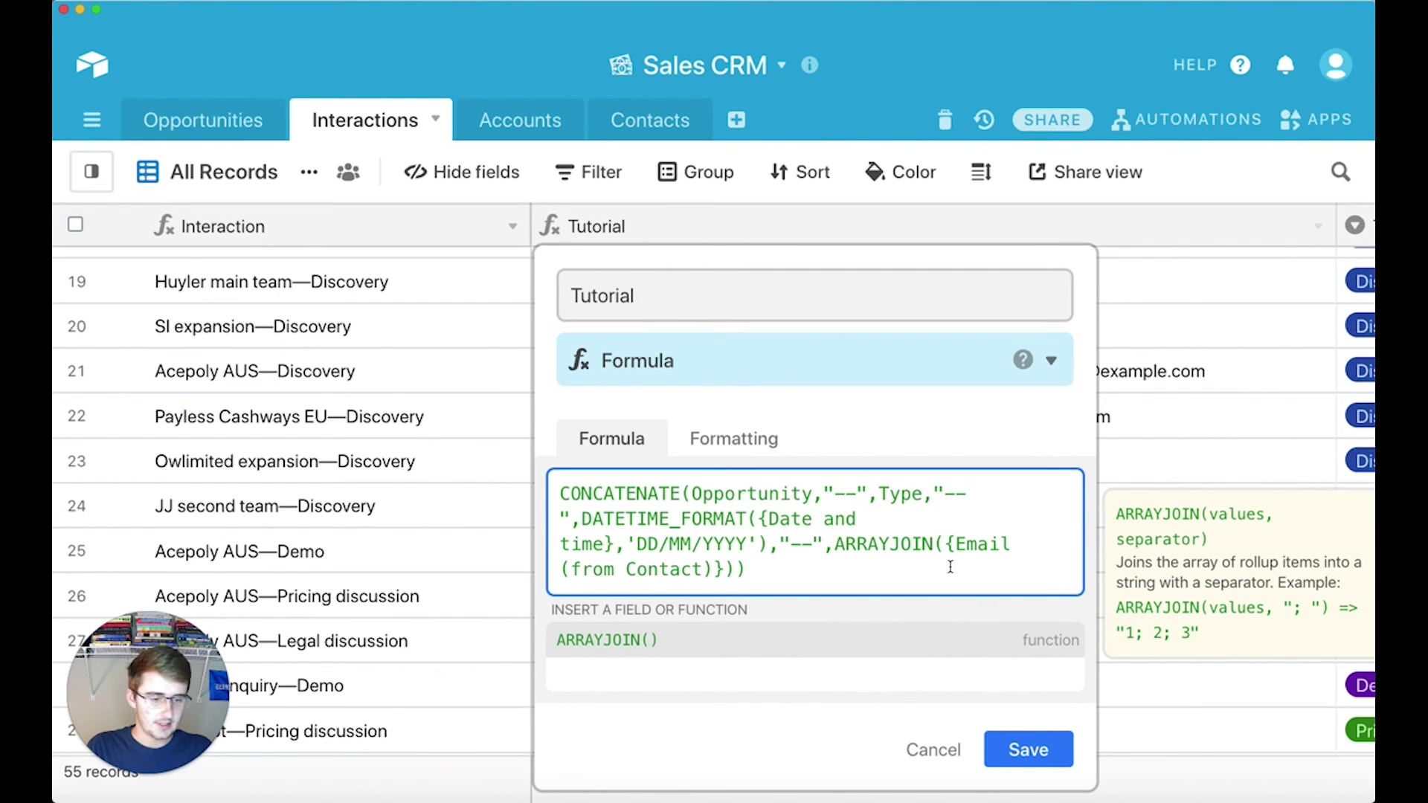
{"action": "left_click", "coordinate": [727, 571]}
{"action": "type", "text": ",\""}
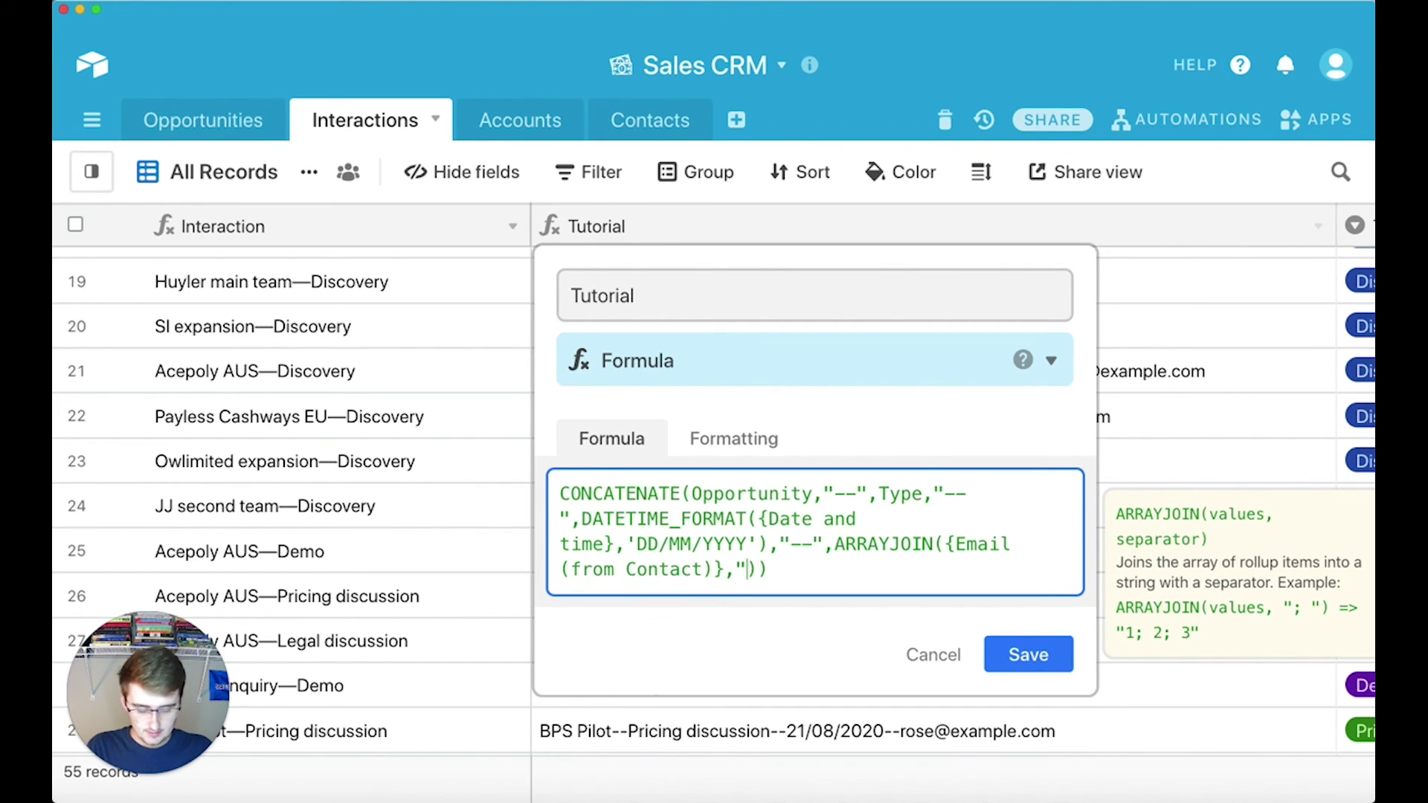
{"action": "type", "text": ", \""}
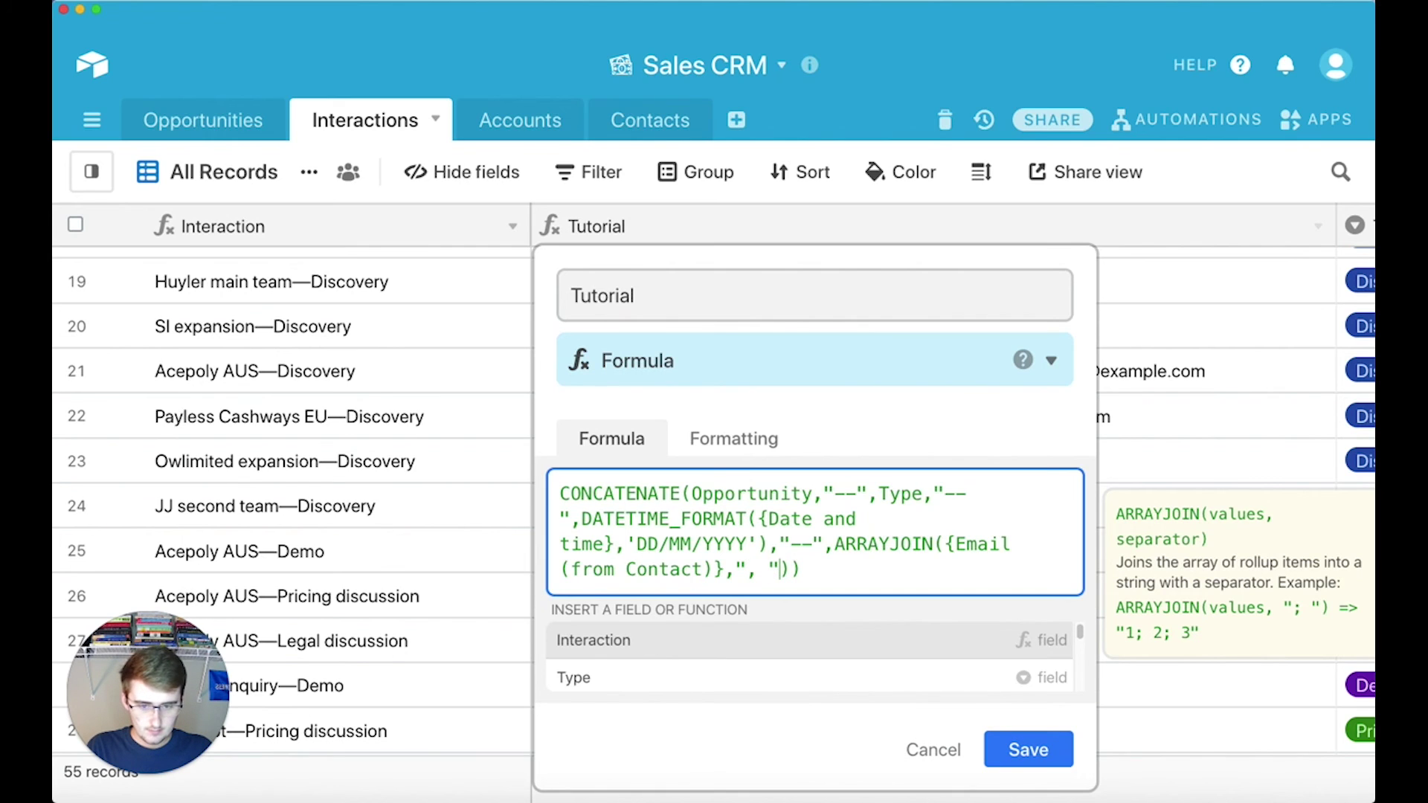
{"action": "left_click", "coordinate": [1033, 746]}
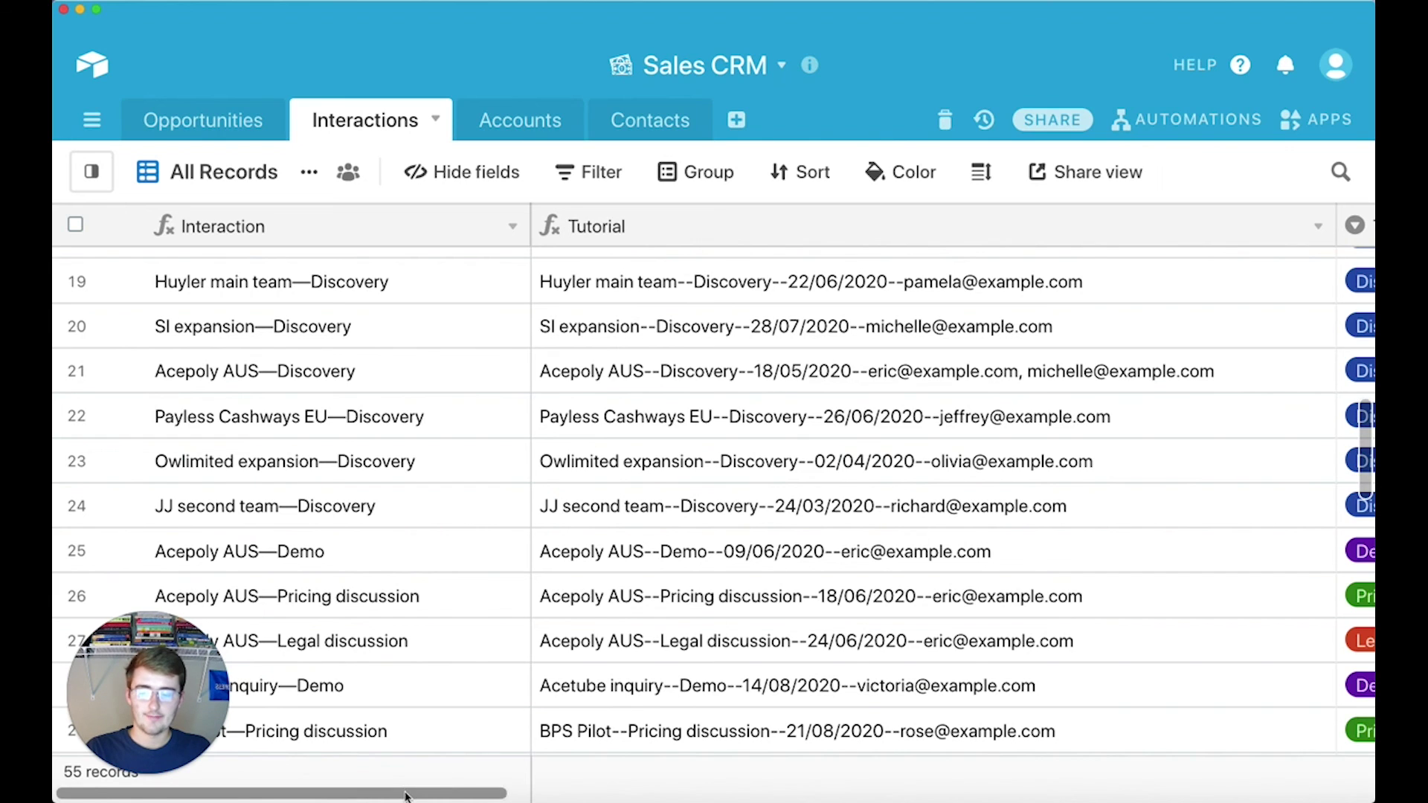
Scroll the grid right to review the remaining columns beside the finished Tutorial values
{"action": "scroll", "coordinate": [521, 788], "scroll_direction": "right", "scroll_amount": 5}
{"action": "scroll", "coordinate": [617, 780], "scroll_direction": "right", "scroll_amount": 15}
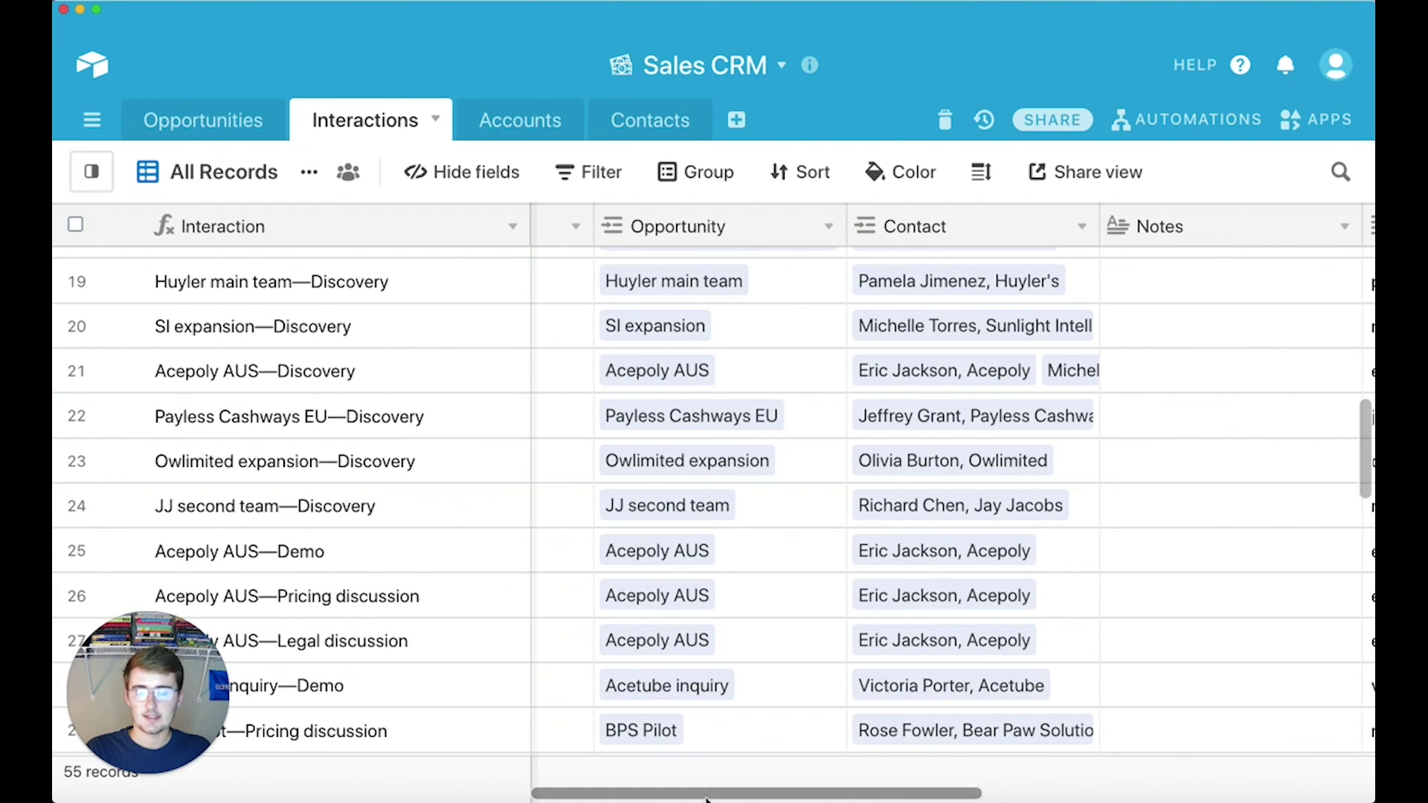
{"action": "left_click_drag", "start_coordinate": [834, 787], "coordinate": [1113, 756]}
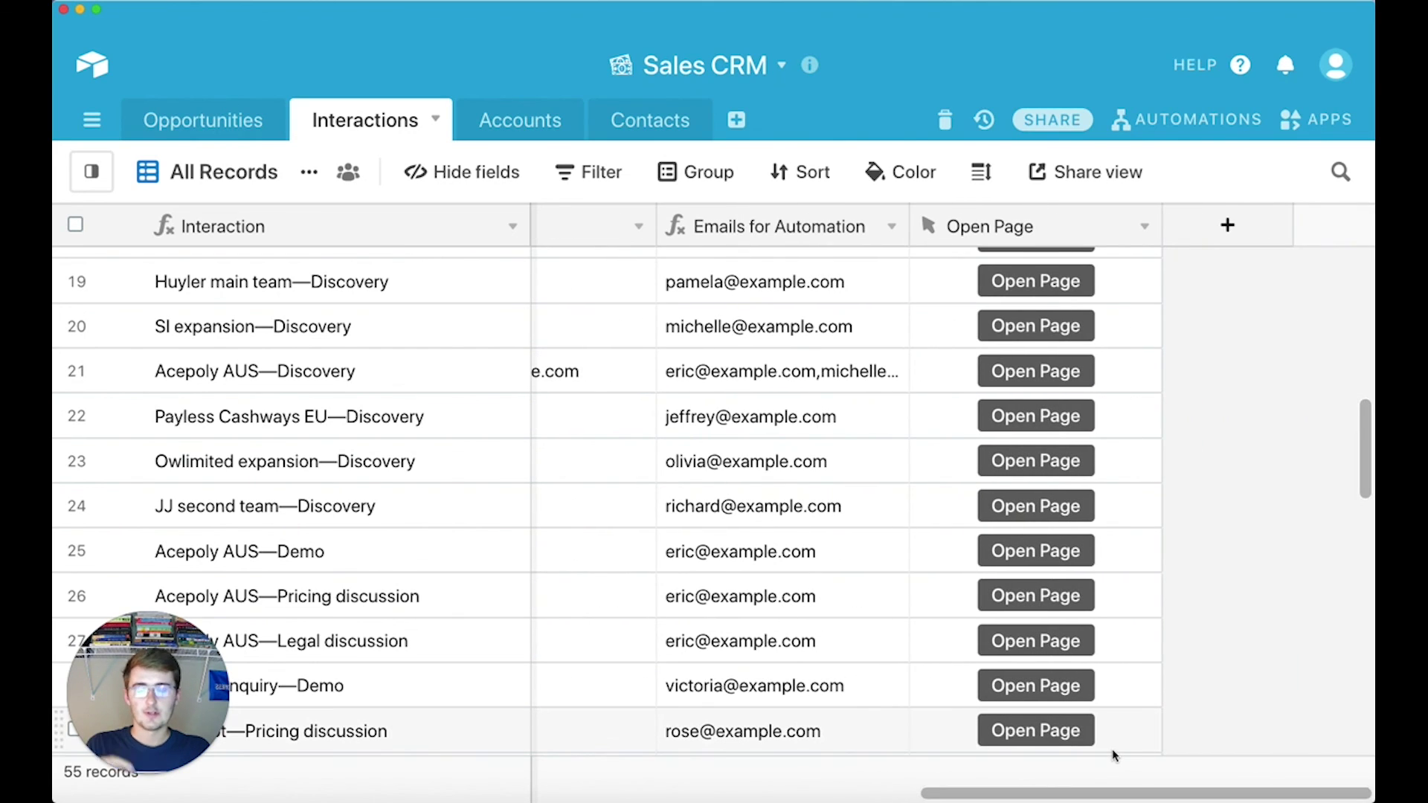